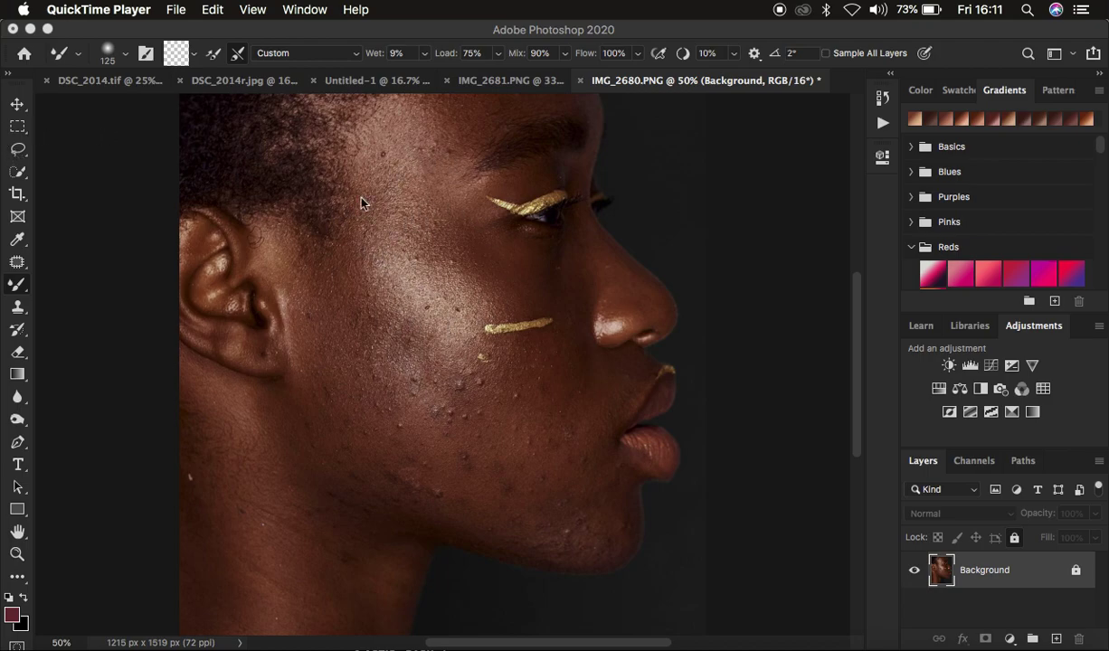
- Duplicate the Background layer and activate the Patch Tool for retouching the copy
{"action": "left_click", "coordinate": [19, 150]}
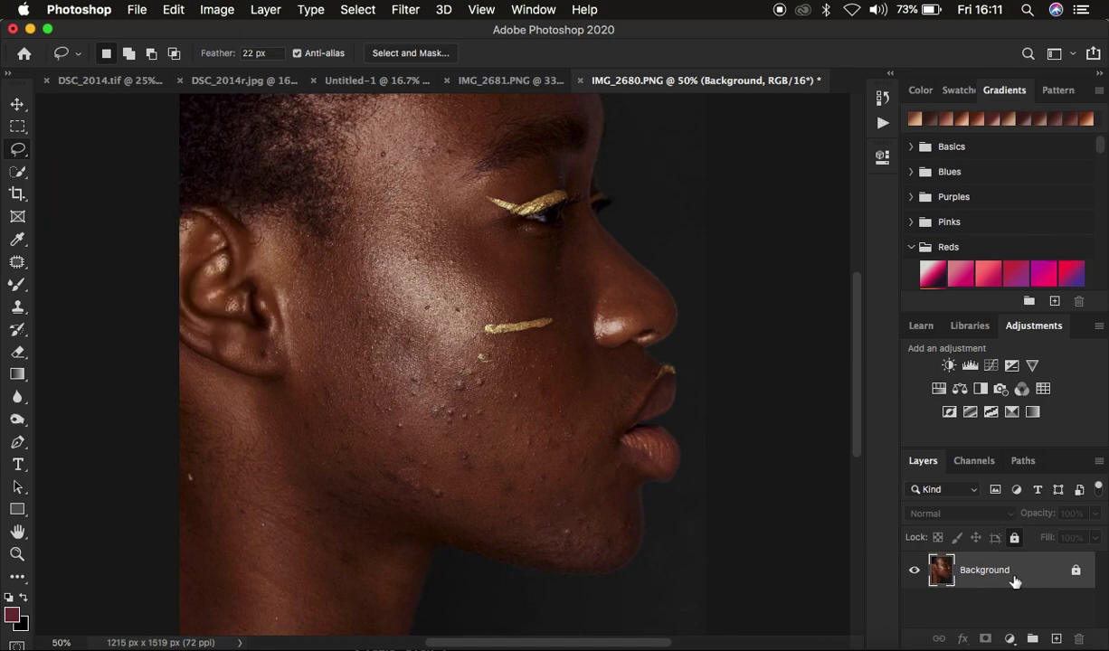
{"action": "key", "text": "super+j"}
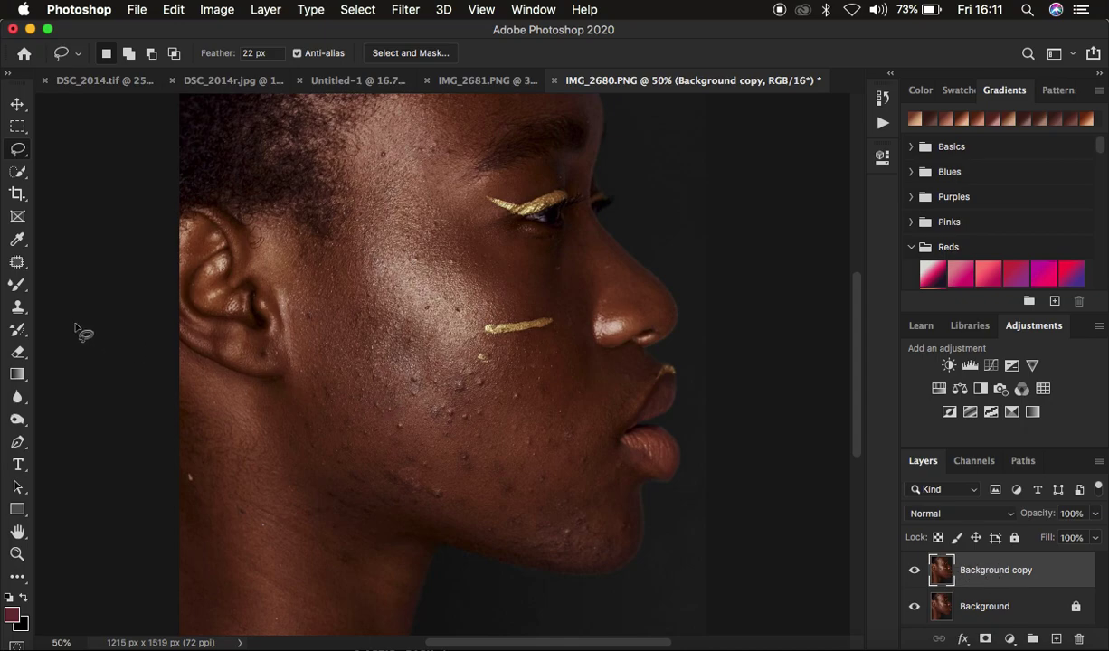
{"action": "left_click", "coordinate": [18, 263]}
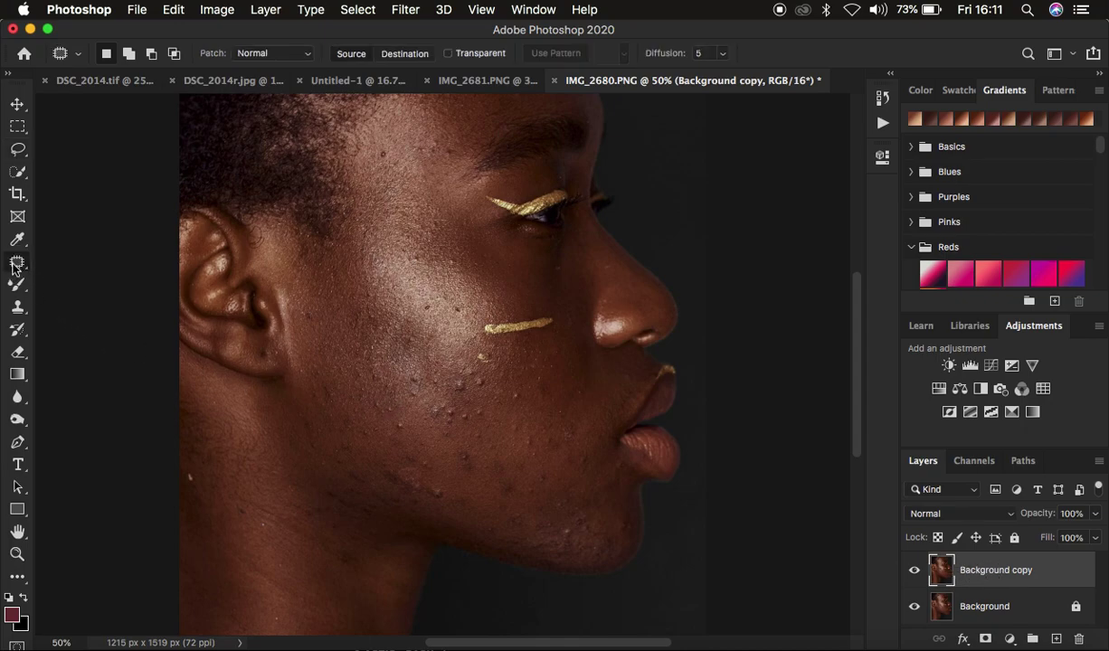
{"action": "right_click", "coordinate": [16, 263]}
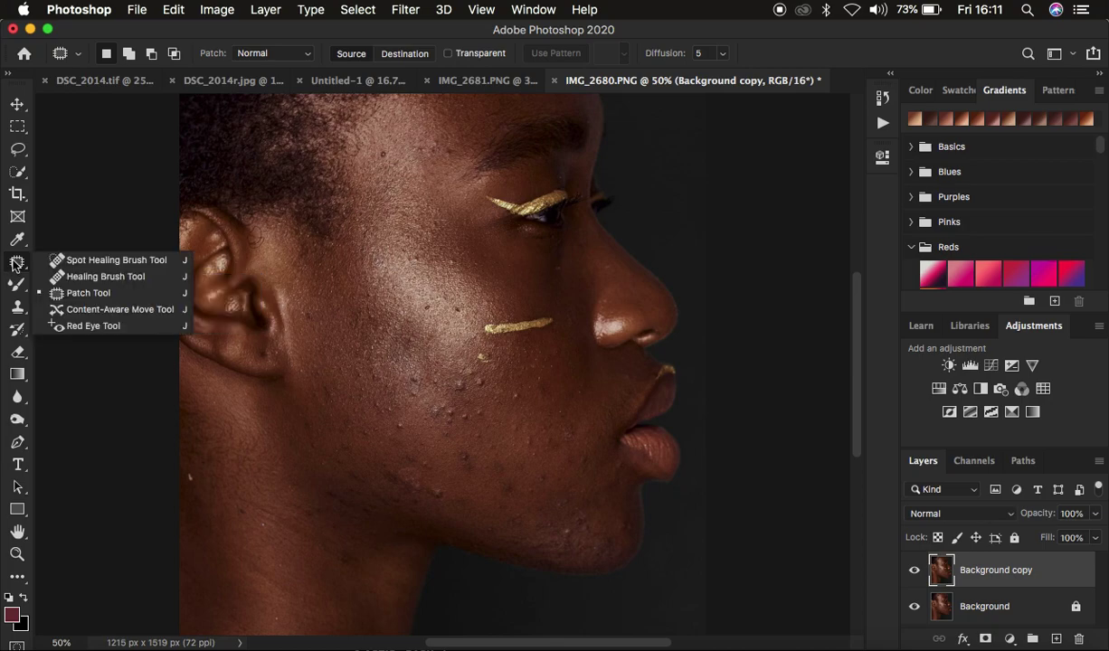
{"action": "left_click", "coordinate": [74, 262]}
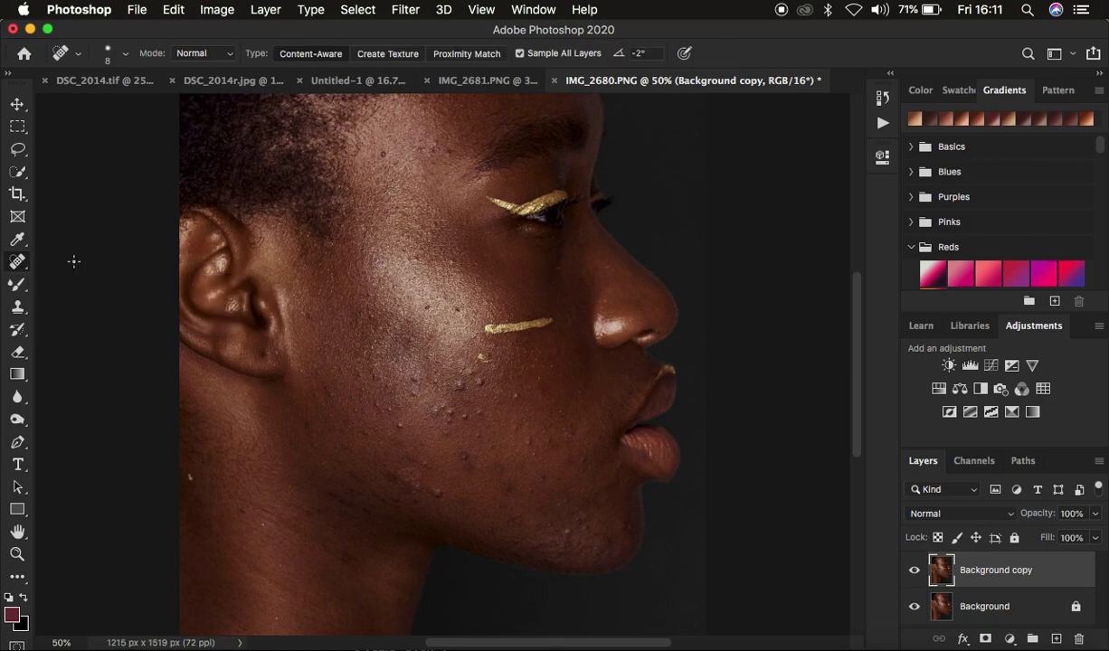
{"action": "right_click", "coordinate": [19, 264]}
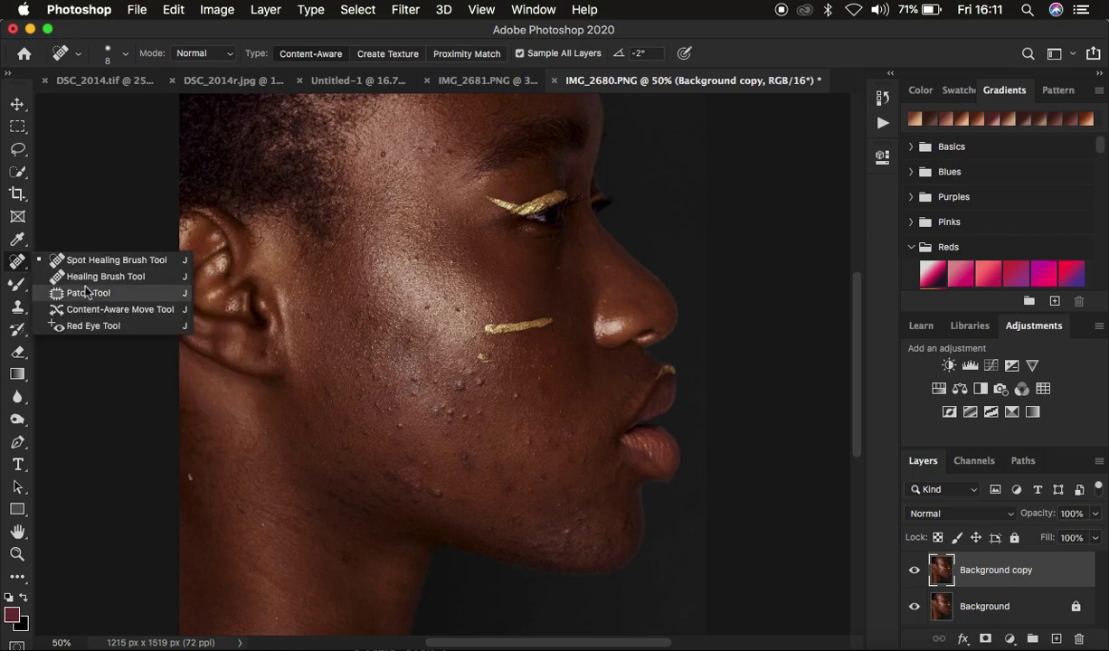
{"action": "left_click", "coordinate": [77, 289]}
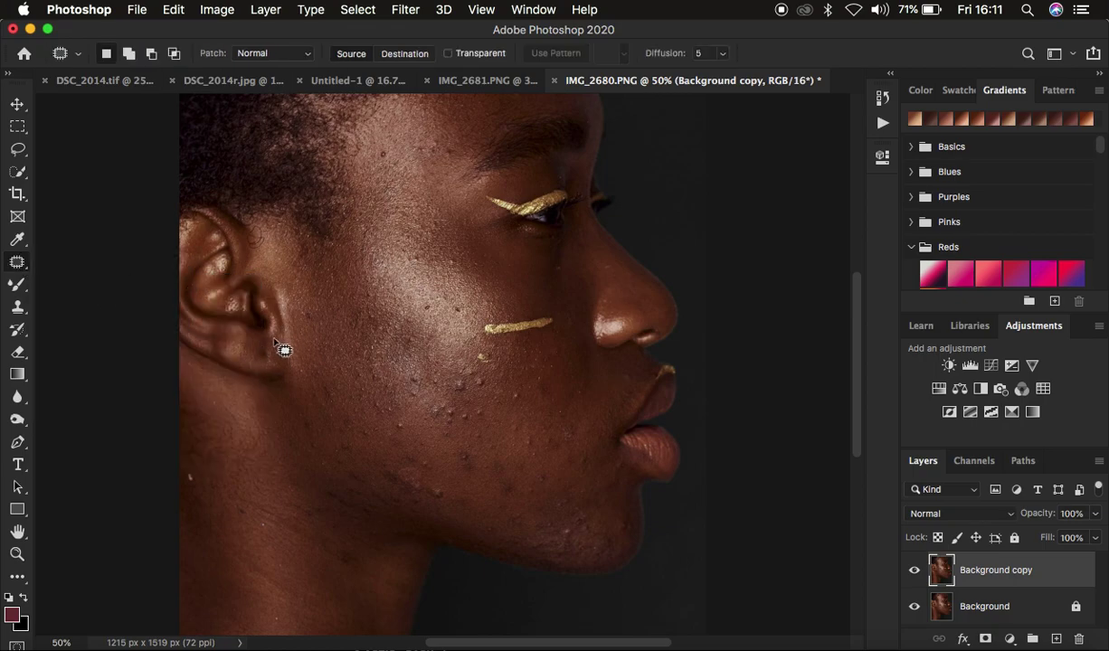
- Patch the blemishes on the highlighted upper cheek, including the dark mole beside the gold cheek line, with clean nearby skin
{"action": "key", "text": "super+plus"}
{"action": "key", "text": "super+plus"}
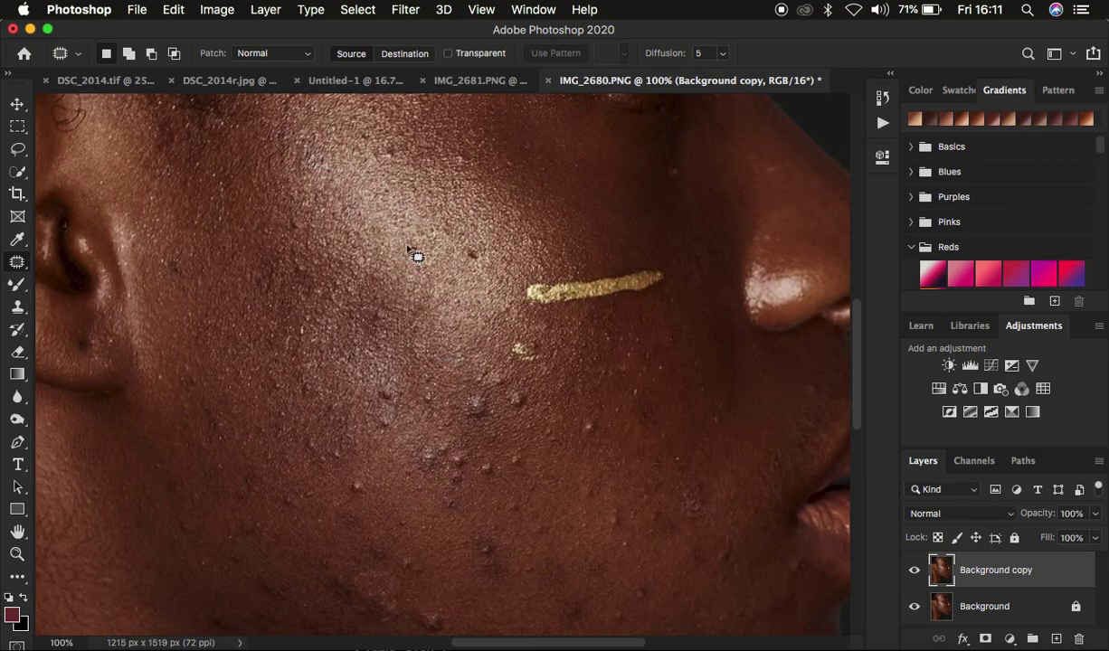
{"action": "mouse_move", "coordinate": [407, 247]}
{"action": "left_mouse_down"}
{"action": "mouse_move", "coordinate": [425, 256]}
{"action": "mouse_move", "coordinate": [382, 222]}
{"action": "left_mouse_up"}
{"action": "key", "text": "super+d"}
{"action": "mouse_move", "coordinate": [460, 245]}
{"action": "left_mouse_down"}
{"action": "mouse_move", "coordinate": [461, 259]}
{"action": "mouse_move", "coordinate": [473, 246]}
{"action": "mouse_move", "coordinate": [489, 264]}
{"action": "left_mouse_up"}
{"action": "key", "text": "super+d"}
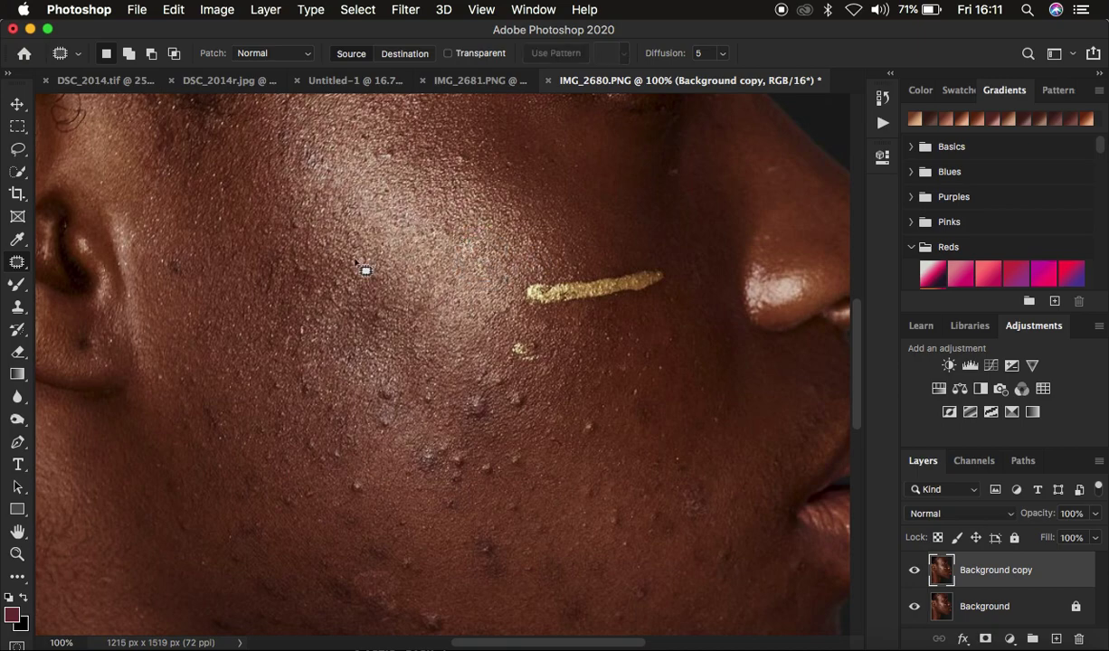
- Patch the dark spot in front of the ear and the gold fleck and small spot below the gold cheek line
{"action": "mouse_move", "coordinate": [172, 264]}
{"action": "left_mouse_down"}
{"action": "mouse_move", "coordinate": [192, 268]}
{"action": "mouse_move", "coordinate": [173, 265]}
{"action": "mouse_move", "coordinate": [172, 232]}
{"action": "left_mouse_up"}
{"action": "mouse_move", "coordinate": [517, 342]}
{"action": "left_mouse_down"}
{"action": "mouse_move", "coordinate": [529, 336]}
{"action": "mouse_move", "coordinate": [534, 369]}
{"action": "mouse_move", "coordinate": [496, 327]}
{"action": "left_mouse_up"}
{"action": "key", "text": "super+d"}
{"action": "mouse_move", "coordinate": [580, 363]}
{"action": "left_mouse_down"}
{"action": "mouse_move", "coordinate": [547, 349]}
{"action": "mouse_move", "coordinate": [548, 366]}
{"action": "mouse_move", "coordinate": [582, 358]}
{"action": "left_mouse_up"}
{"action": "key", "text": "super+d"}
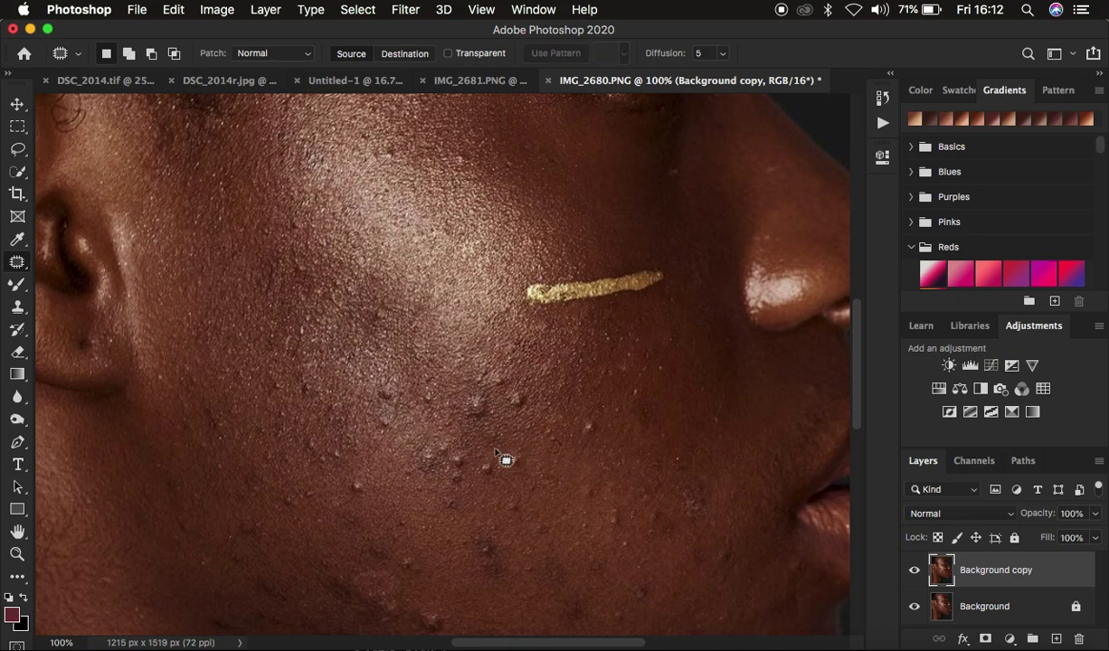
- Patch the raised bumps across the middle of the cheek with smooth neighbouring skin
{"action": "mouse_move", "coordinate": [389, 389]}
{"action": "left_mouse_down"}
{"action": "mouse_move", "coordinate": [372, 377]}
{"action": "mouse_move", "coordinate": [400, 403]}
{"action": "mouse_move", "coordinate": [348, 358]}
{"action": "left_mouse_up"}
{"action": "key", "text": "ctrl+d"}
{"action": "mouse_move", "coordinate": [588, 418]}
{"action": "left_mouse_down"}
{"action": "mouse_move", "coordinate": [604, 435]}
{"action": "mouse_move", "coordinate": [594, 495]}
{"action": "left_mouse_up"}
{"action": "left_click_drag", "start_coordinate": [555, 455], "coordinate": [530, 470]}
{"action": "mouse_move", "coordinate": [488, 390]}
{"action": "left_mouse_down"}
{"action": "mouse_move", "coordinate": [525, 423]}
{"action": "mouse_move", "coordinate": [475, 368]}
{"action": "left_mouse_up"}
{"action": "mouse_move", "coordinate": [640, 407]}
{"action": "left_mouse_down"}
{"action": "mouse_move", "coordinate": [665, 427]}
{"action": "mouse_move", "coordinate": [640, 407]}
{"action": "left_mouse_up"}
{"action": "mouse_move", "coordinate": [656, 417]}
{"action": "left_mouse_down"}
{"action": "mouse_move", "coordinate": [670, 362]}
{"action": "mouse_move", "coordinate": [605, 389]}
{"action": "mouse_move", "coordinate": [597, 375]}
{"action": "left_mouse_up"}
{"action": "mouse_move", "coordinate": [592, 389]}
{"action": "left_mouse_down"}
{"action": "mouse_move", "coordinate": [621, 382]}
{"action": "mouse_move", "coordinate": [630, 407]}
{"action": "left_mouse_up"}
{"action": "left_click_drag", "start_coordinate": [371, 293], "coordinate": [381, 312]}
- Patch the bumps and scars on the lower cheek, along the jaw and near the corner of the mouth
{"action": "scroll", "coordinate": [453, 331], "scroll_direction": "down", "scroll_amount": 5}
{"action": "left_click", "coordinate": [510, 354]}
{"action": "left_click", "coordinate": [709, 191]}
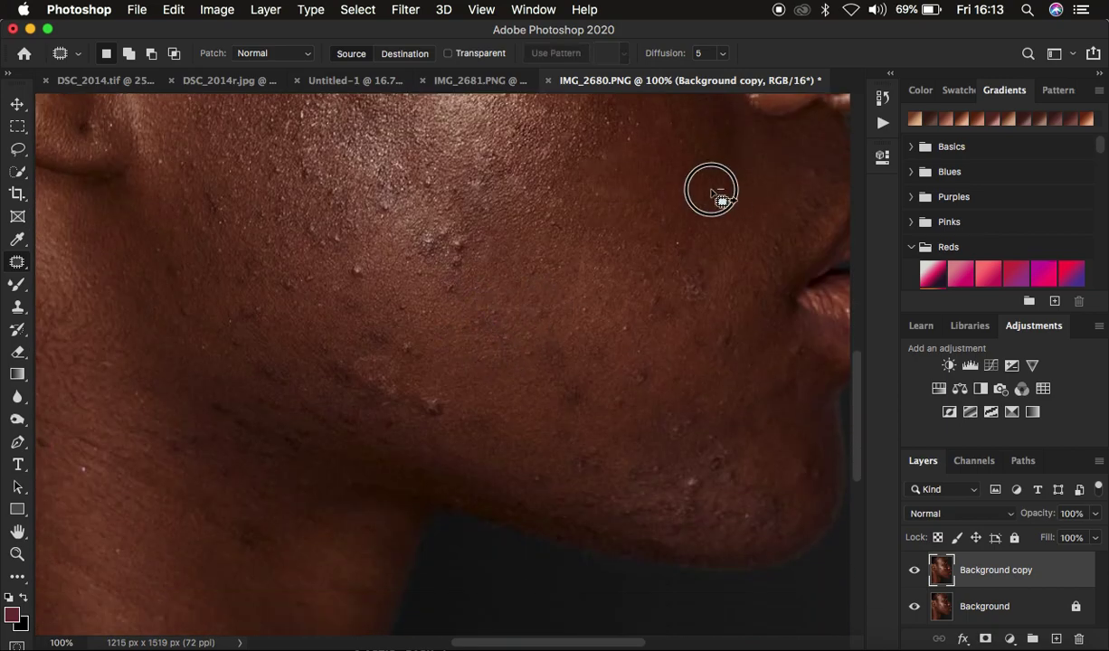
{"action": "mouse_move", "coordinate": [609, 350]}
{"action": "left_mouse_down"}
{"action": "mouse_move", "coordinate": [572, 398]}
{"action": "mouse_move", "coordinate": [626, 412]}
{"action": "left_mouse_up"}
{"action": "mouse_move", "coordinate": [416, 398]}
{"action": "left_mouse_down"}
{"action": "mouse_move", "coordinate": [436, 406]}
{"action": "mouse_move", "coordinate": [452, 296]}
{"action": "mouse_move", "coordinate": [429, 249]}
{"action": "mouse_move", "coordinate": [475, 248]}
{"action": "left_mouse_up"}
{"action": "mouse_move", "coordinate": [366, 262]}
{"action": "left_mouse_down"}
{"action": "mouse_move", "coordinate": [358, 273]}
{"action": "mouse_move", "coordinate": [445, 251]}
{"action": "left_mouse_up"}
{"action": "mouse_move", "coordinate": [676, 274]}
{"action": "left_mouse_down"}
{"action": "mouse_move", "coordinate": [688, 268]}
{"action": "mouse_move", "coordinate": [658, 296]}
{"action": "left_mouse_up"}
{"action": "mouse_move", "coordinate": [720, 347]}
{"action": "left_mouse_down"}
{"action": "mouse_move", "coordinate": [735, 352]}
{"action": "mouse_move", "coordinate": [701, 358]}
{"action": "left_mouse_up"}
{"action": "left_click", "coordinate": [359, 372]}
{"action": "left_click", "coordinate": [712, 352]}
- Patch the remaining small spots on the cheek, jawline and upper neck
{"action": "scroll", "coordinate": [643, 346], "scroll_direction": "up", "scroll_amount": 8}
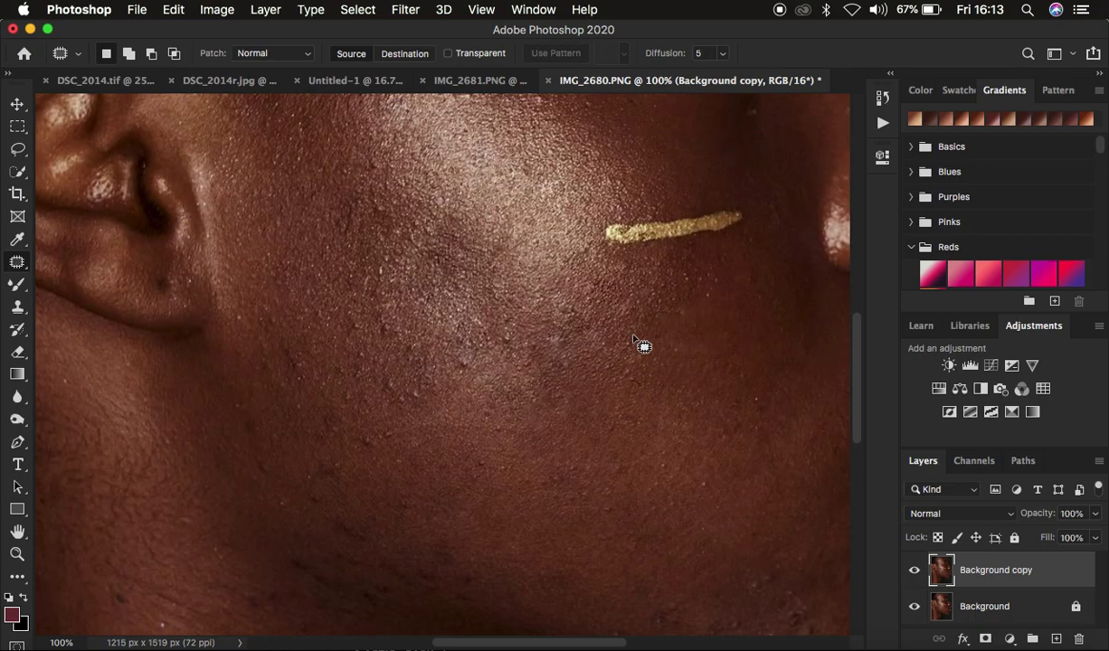
{"action": "left_click", "coordinate": [381, 310]}
{"action": "scroll", "coordinate": [527, 316], "scroll_direction": "down", "scroll_amount": 8}
{"action": "left_click", "coordinate": [346, 250]}
{"action": "left_click", "coordinate": [358, 318]}
{"action": "left_click_drag", "start_coordinate": [358, 318], "coordinate": [448, 329]}
{"action": "left_click", "coordinate": [328, 315]}
{"action": "left_click", "coordinate": [484, 350]}
{"action": "left_click", "coordinate": [349, 355]}
{"action": "left_click", "coordinate": [271, 363]}
{"action": "left_click", "coordinate": [320, 461]}
{"action": "left_click", "coordinate": [125, 380]}
- Patch the cluster of bumps and light marks on the chin
{"action": "scroll", "coordinate": [302, 273], "scroll_direction": "up", "scroll_amount": 3}
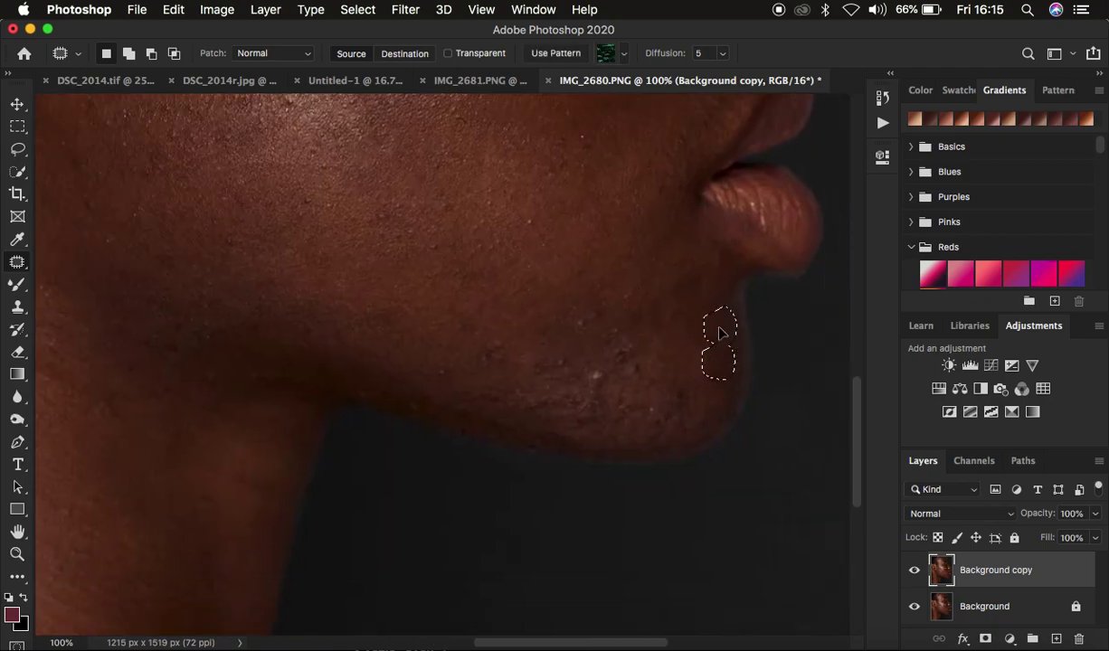
{"action": "left_click_drag", "start_coordinate": [719, 344], "coordinate": [638, 334]}
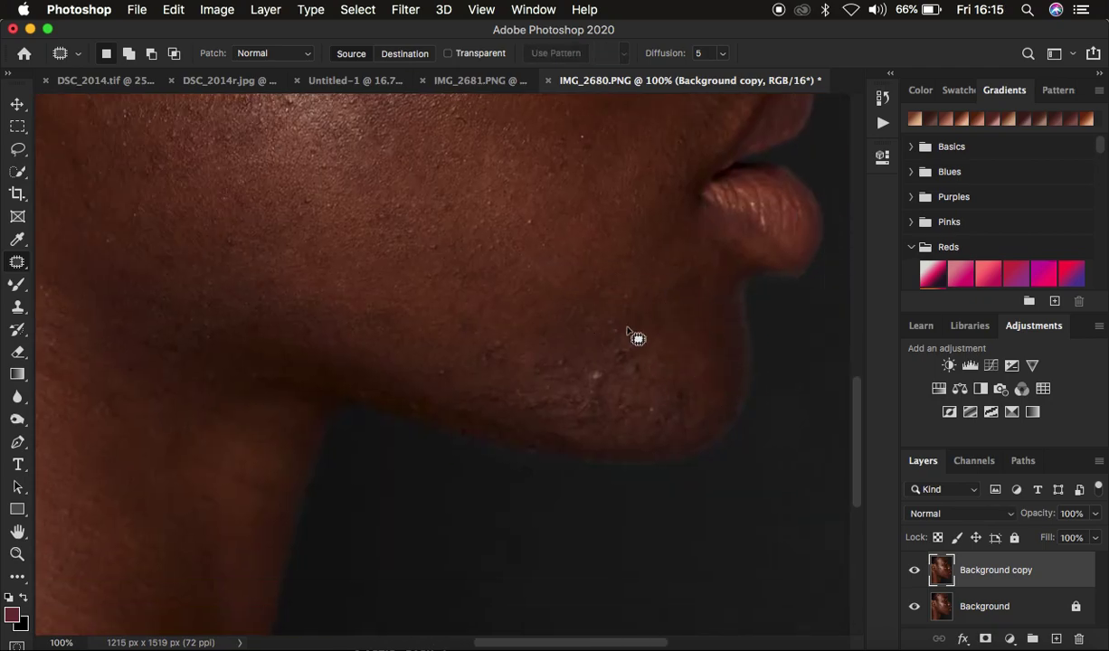
{"action": "left_click_drag", "start_coordinate": [617, 403], "coordinate": [636, 385]}
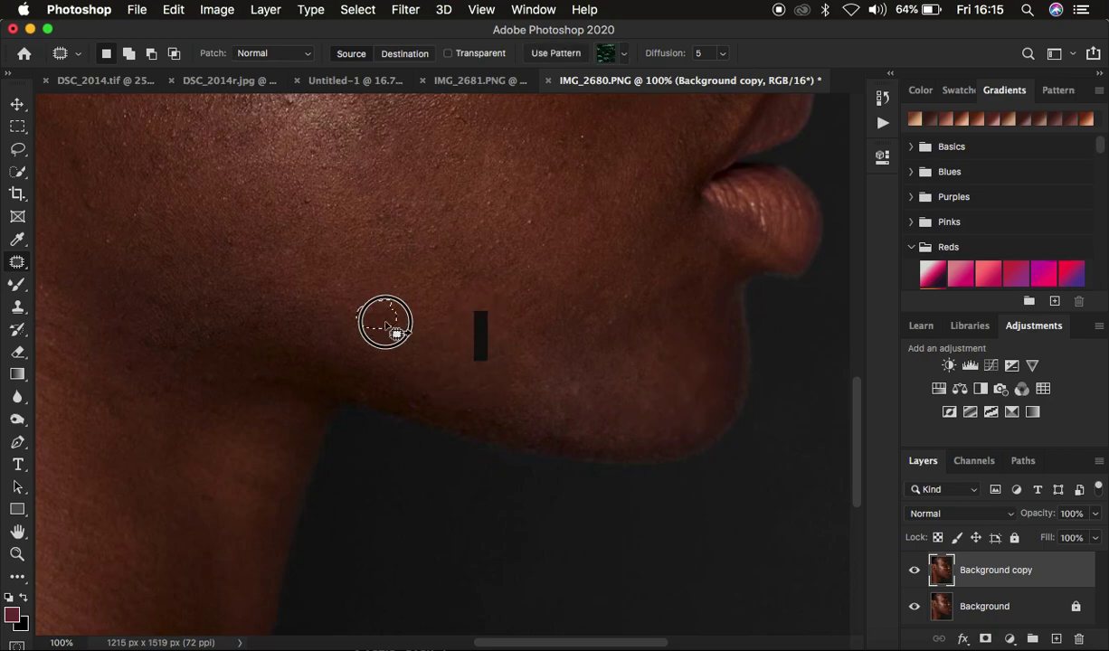
- Patch the blemishes on the temple and forehead above the eyebrow
{"action": "scroll", "coordinate": [536, 271], "scroll_direction": "up", "scroll_amount": 3}
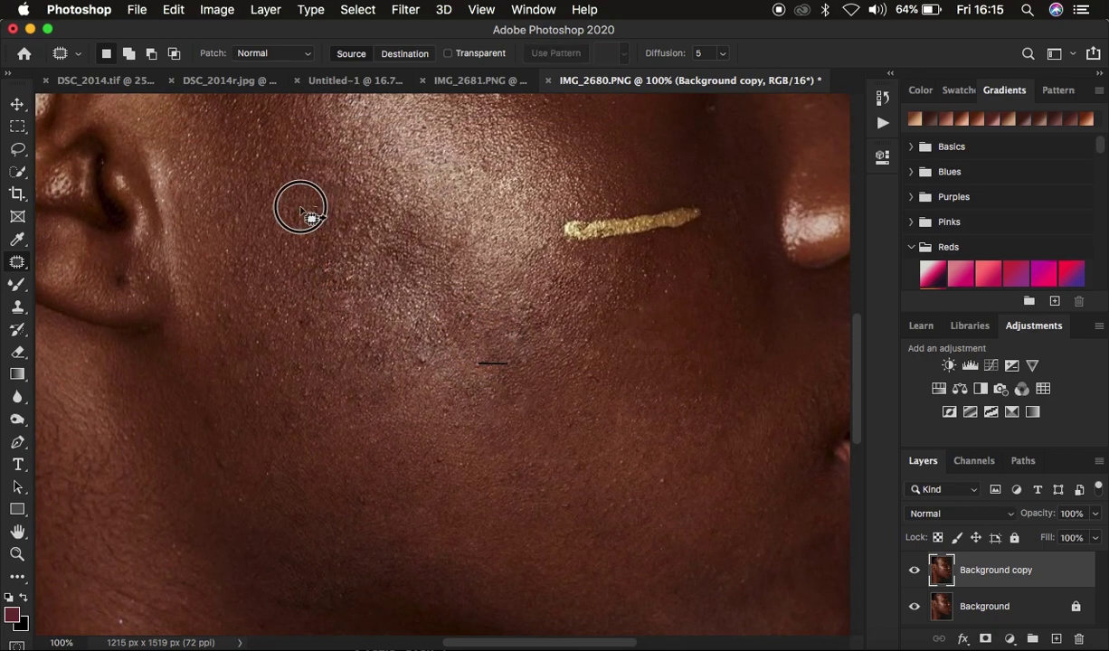
{"action": "scroll", "coordinate": [506, 379], "scroll_direction": "up", "scroll_amount": 3}
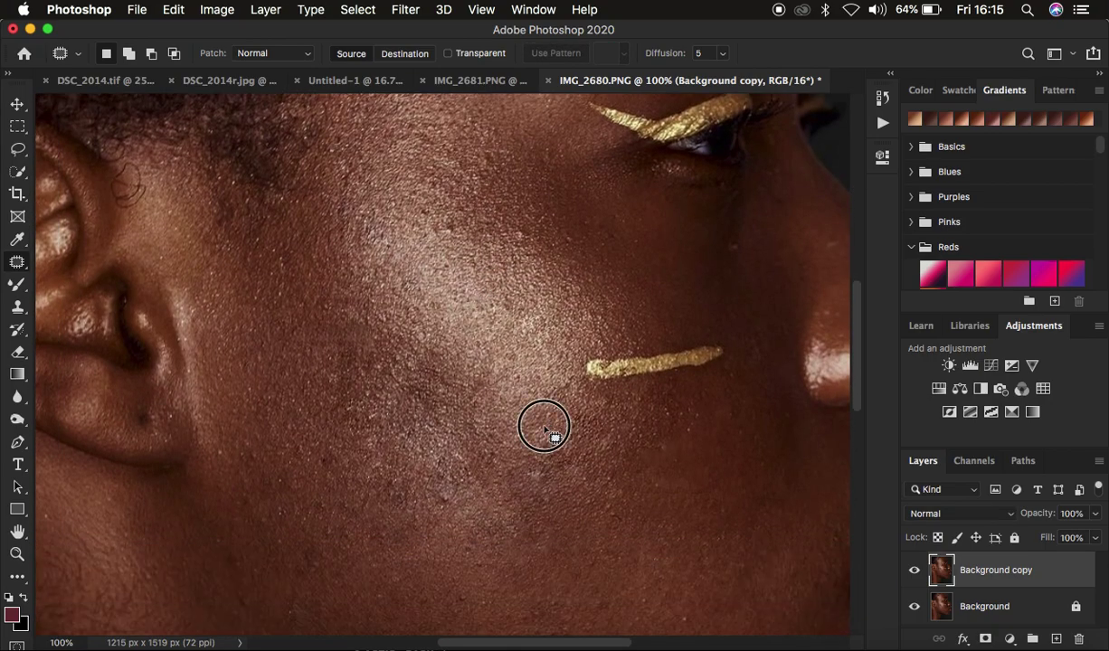
{"action": "scroll", "coordinate": [498, 248], "scroll_direction": "up", "scroll_amount": 3}
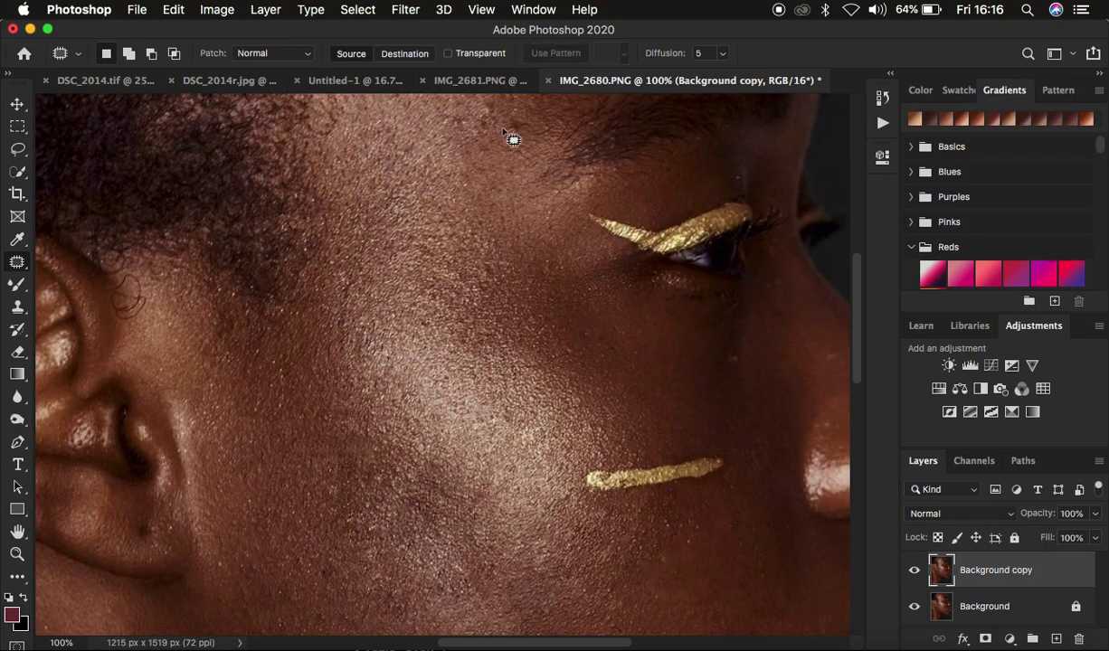
{"action": "scroll", "coordinate": [590, 162], "scroll_direction": "up", "scroll_amount": 6}
{"action": "mouse_move", "coordinate": [649, 237]}
{"action": "left_mouse_down"}
{"action": "mouse_move", "coordinate": [677, 226]}
{"action": "mouse_move", "coordinate": [594, 289]}
{"action": "mouse_move", "coordinate": [598, 269]}
{"action": "left_mouse_up"}
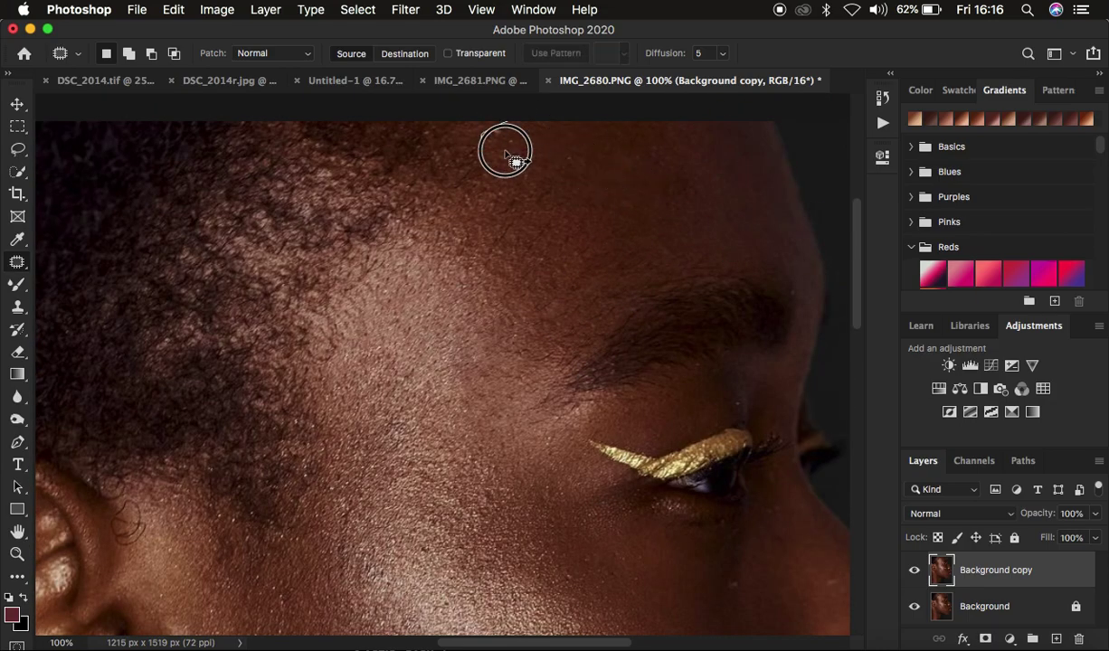
{"action": "left_click_drag", "start_coordinate": [543, 297], "coordinate": [574, 316]}
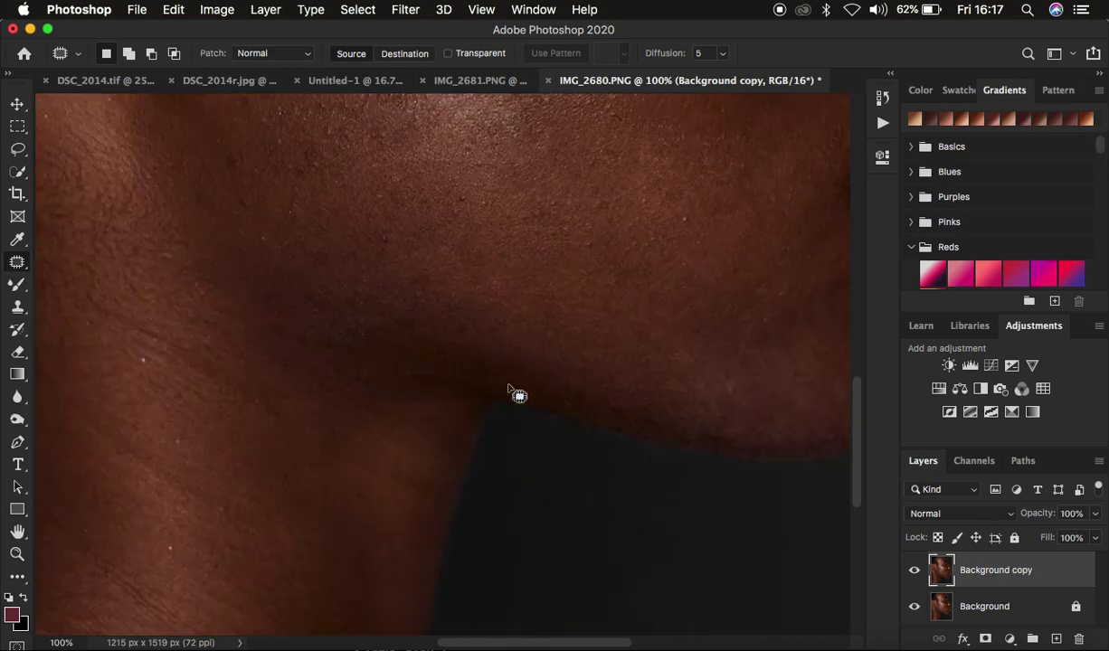
- Patch the uneven spots below the ear, where the back of the jaw meets the neck
{"action": "scroll", "coordinate": [507, 384], "scroll_direction": "up", "scroll_amount": 3}
{"action": "left_click", "coordinate": [364, 208]}
{"action": "left_click", "coordinate": [407, 277]}
{"action": "left_click_drag", "start_coordinate": [320, 297], "coordinate": [337, 366]}
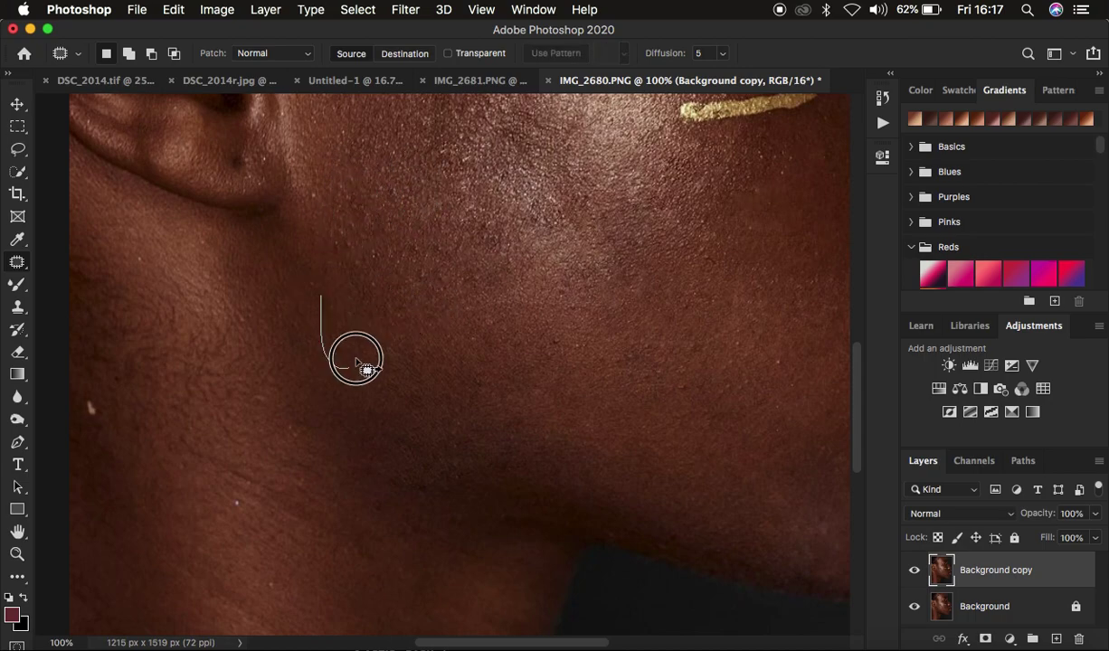
- Patch the light mark at the back edge of the neck below the ear
{"action": "scroll", "coordinate": [431, 471], "scroll_direction": "right", "scroll_amount": 4}
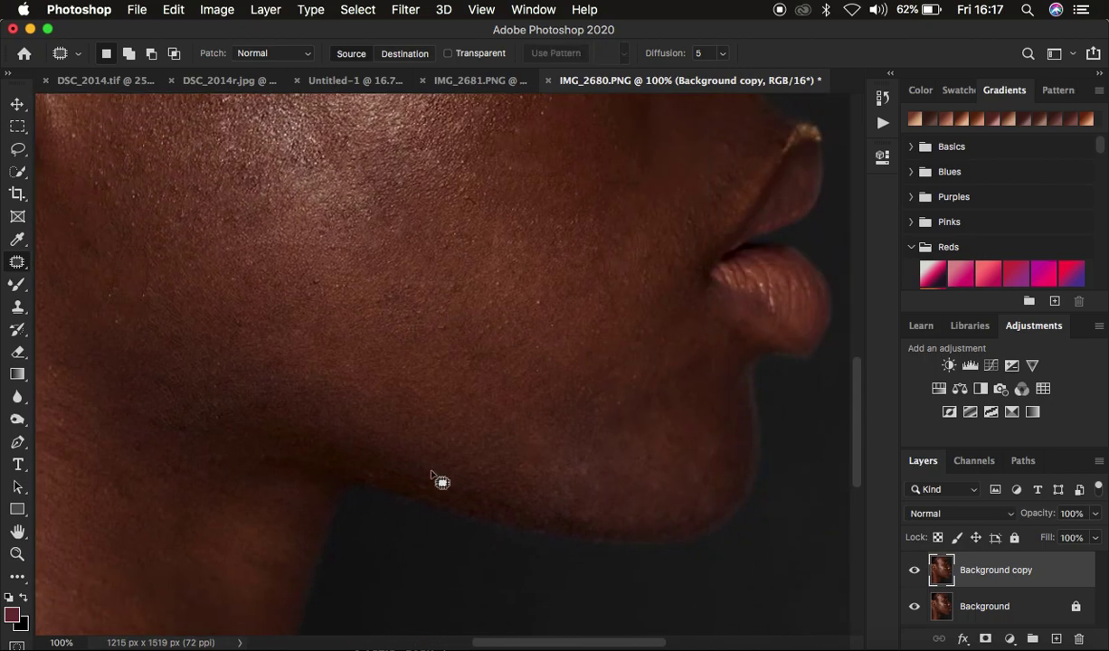
{"action": "scroll", "coordinate": [687, 380], "scroll_direction": "up", "scroll_amount": 6}
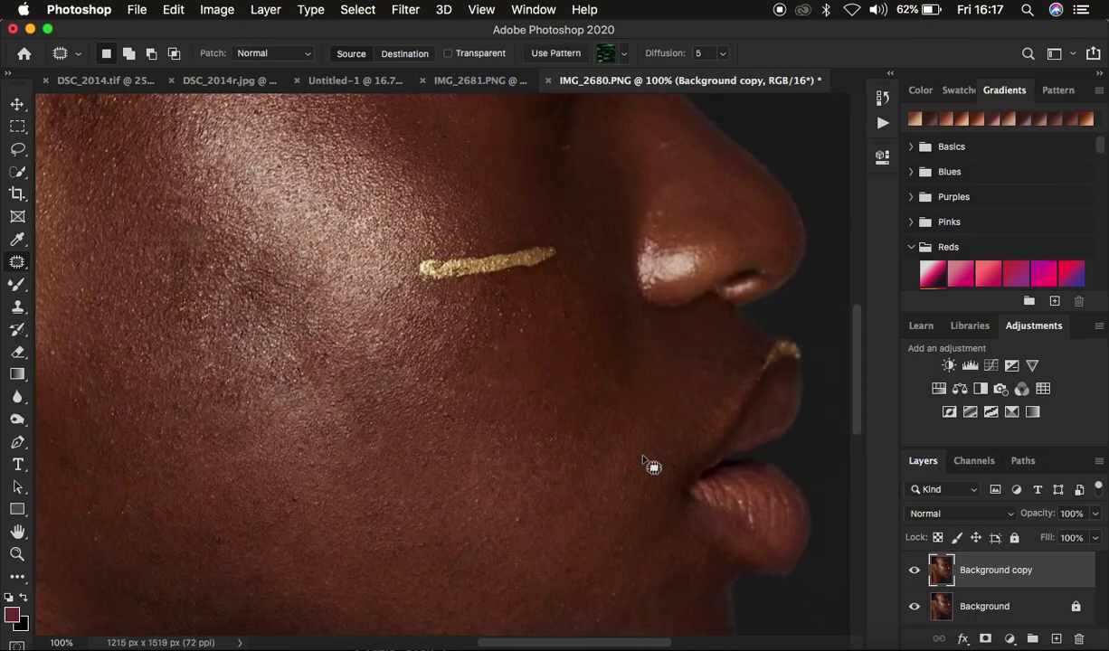
{"action": "scroll", "coordinate": [651, 461], "scroll_direction": "up", "scroll_amount": 4}
{"action": "key", "text": "super+minus"}
{"action": "key", "text": "super+minus"}
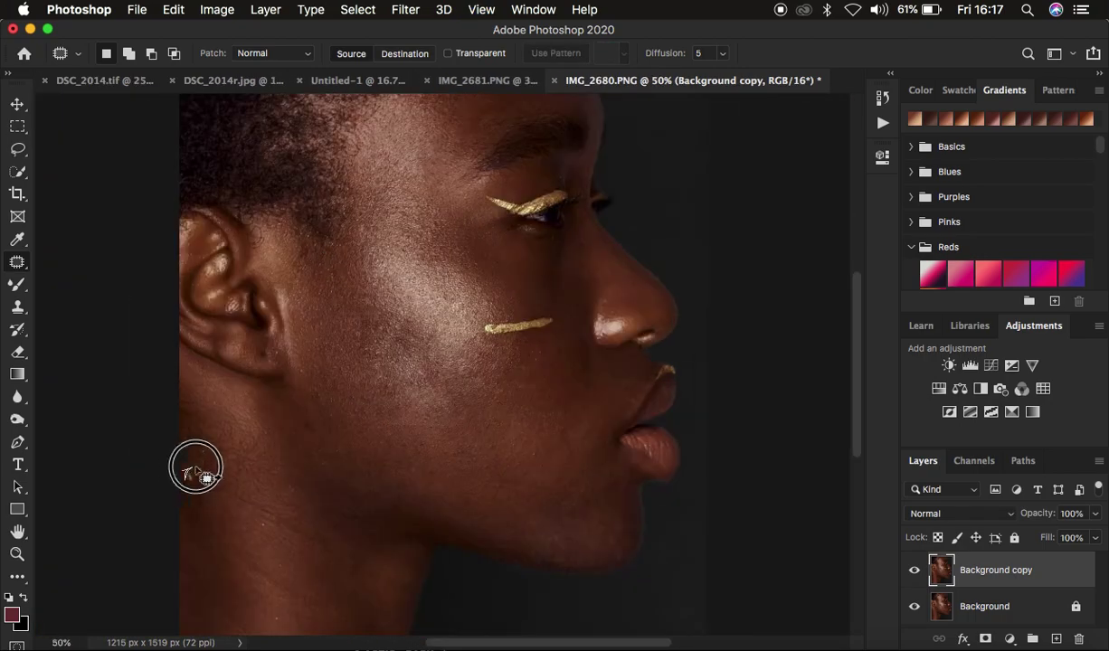
{"action": "scroll", "coordinate": [458, 235], "scroll_direction": "up", "scroll_amount": 5}
{"action": "scroll", "coordinate": [565, 258], "scroll_direction": "down", "scroll_amount": 5}
- Toggle the retouched Background copy layer's visibility to compare the skin before and after patching
{"action": "left_click", "coordinate": [914, 570]}
{"action": "left_click", "coordinate": [914, 571]}
{"action": "left_click", "coordinate": [916, 572]}
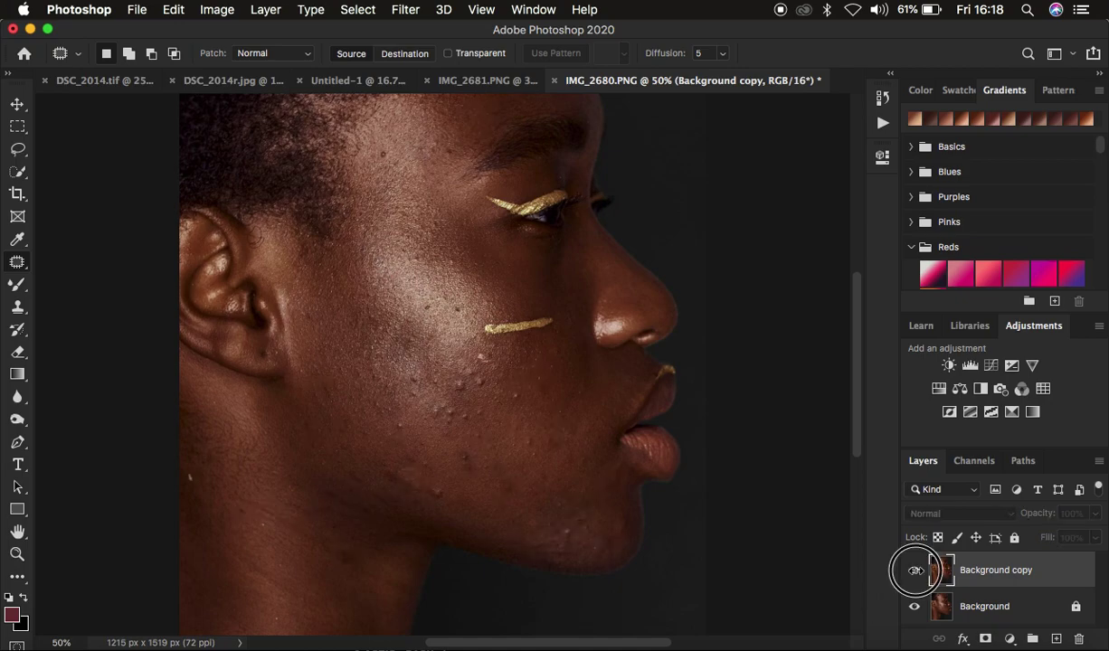
{"action": "left_click", "coordinate": [914, 571]}
{"action": "left_click", "coordinate": [914, 571]}
{"action": "left_click", "coordinate": [914, 571]}
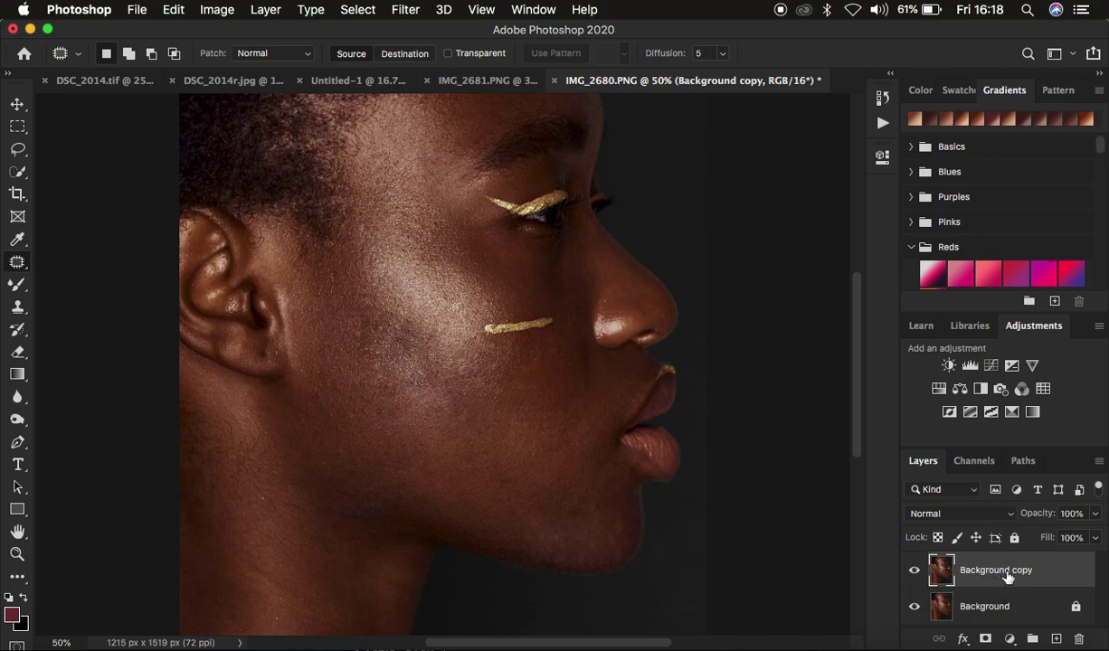
- Duplicate the retouched Background copy layer, then rename the lower of the two "low" and the upper one "high"
{"action": "key", "text": "super+j"}
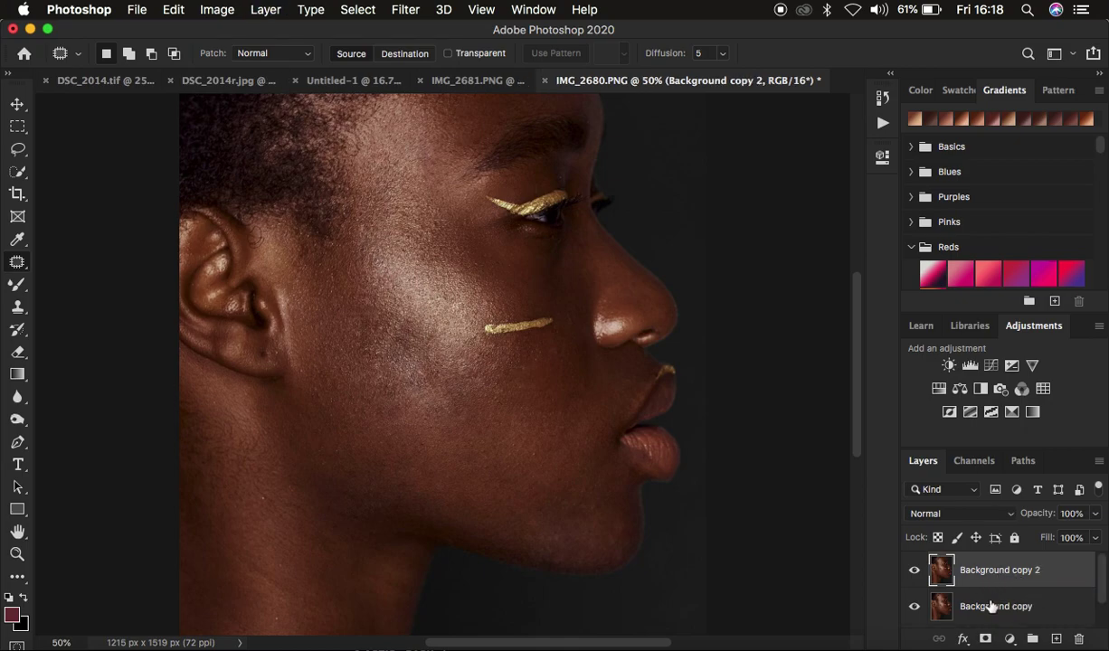
{"action": "double_click", "coordinate": [991, 602]}
{"action": "key", "text": "BackSpace"}
{"action": "type", "text": "low"}
{"action": "key", "text": "Return"}
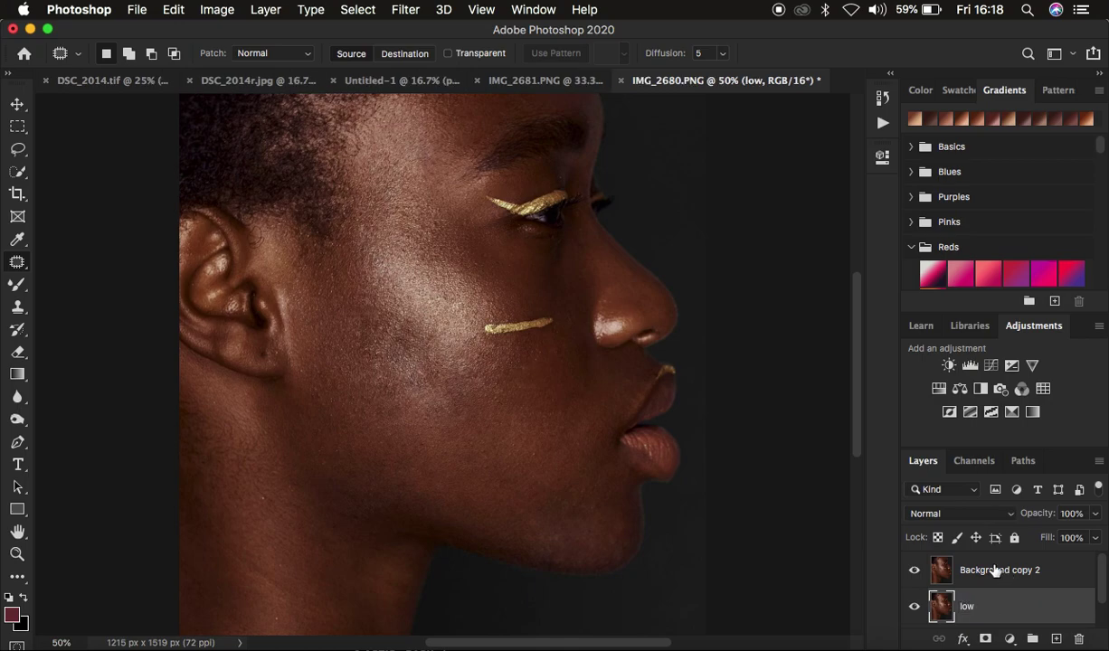
{"action": "double_click", "coordinate": [995, 570]}
{"action": "type", "text": "high"}
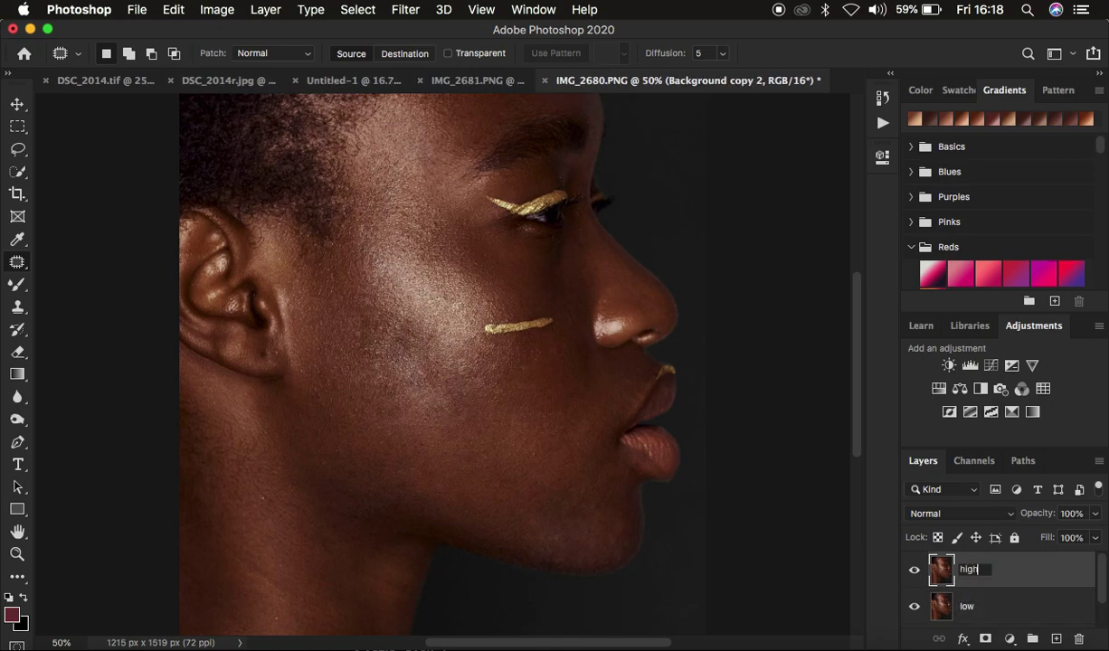
{"action": "key", "text": "Return"}
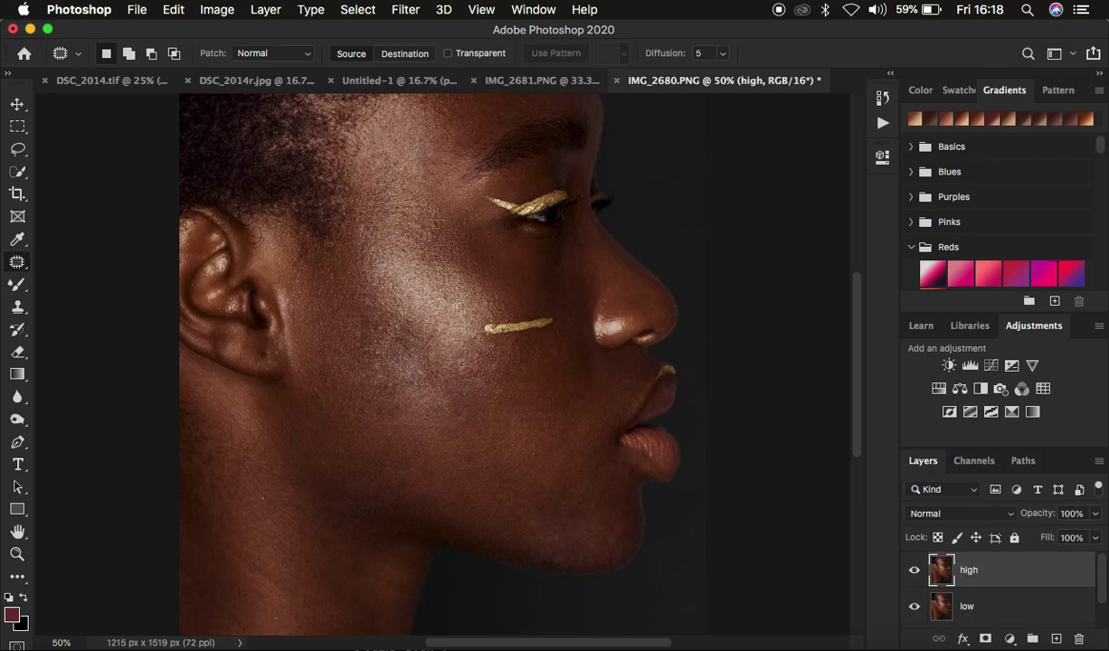
- Hide the high layer and apply a Gaussian Blur with a 5.0 pixel radius to the low layer
{"action": "left_click", "coordinate": [913, 571]}
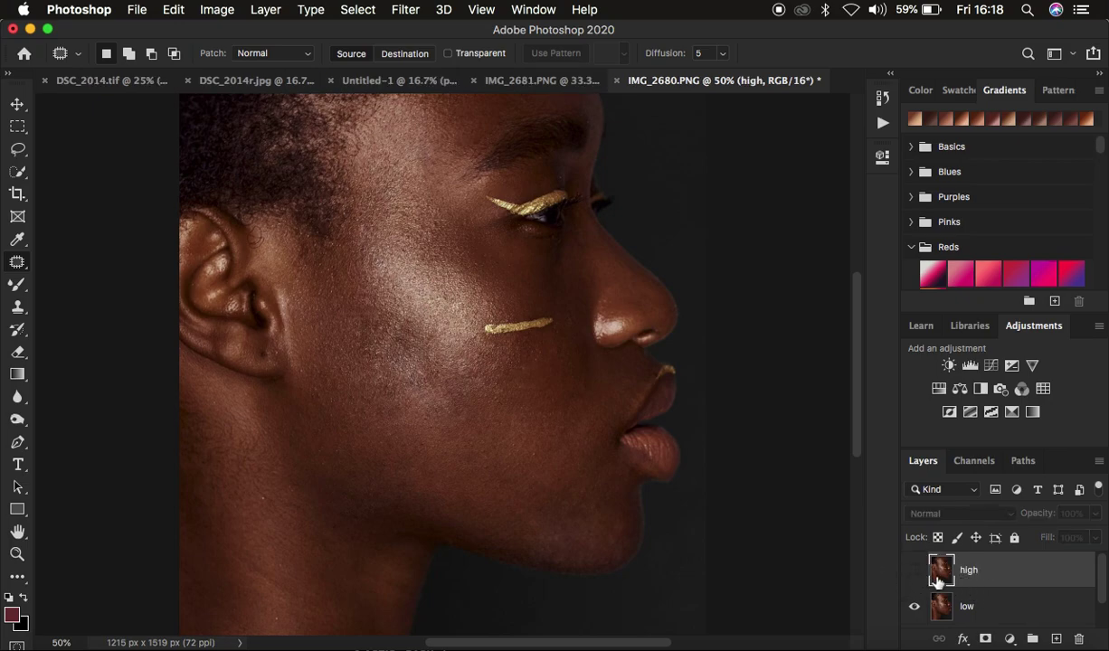
{"action": "left_click", "coordinate": [990, 610]}
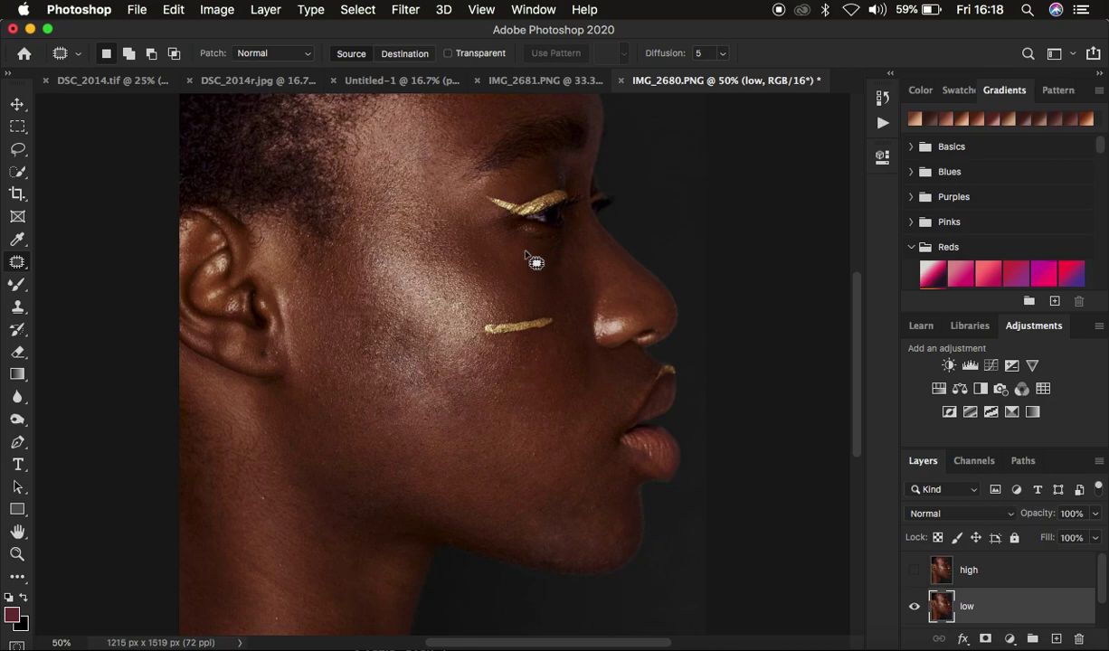
{"action": "left_click", "coordinate": [398, 10]}
{"action": "mouse_move", "coordinate": [425, 217]}
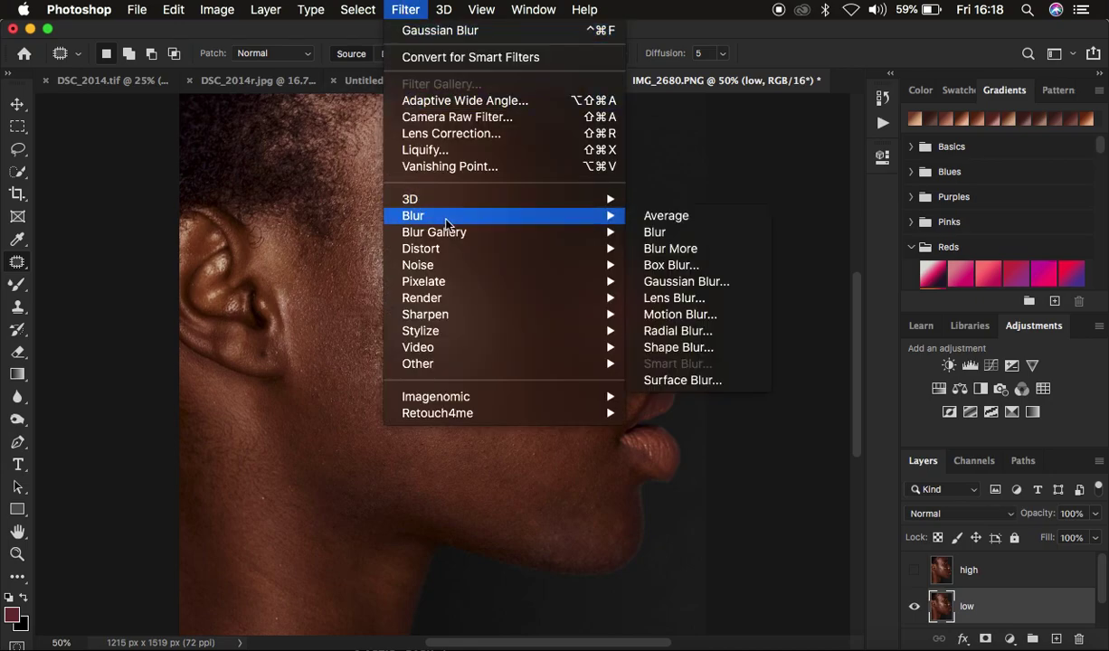
{"action": "left_click", "coordinate": [664, 284]}
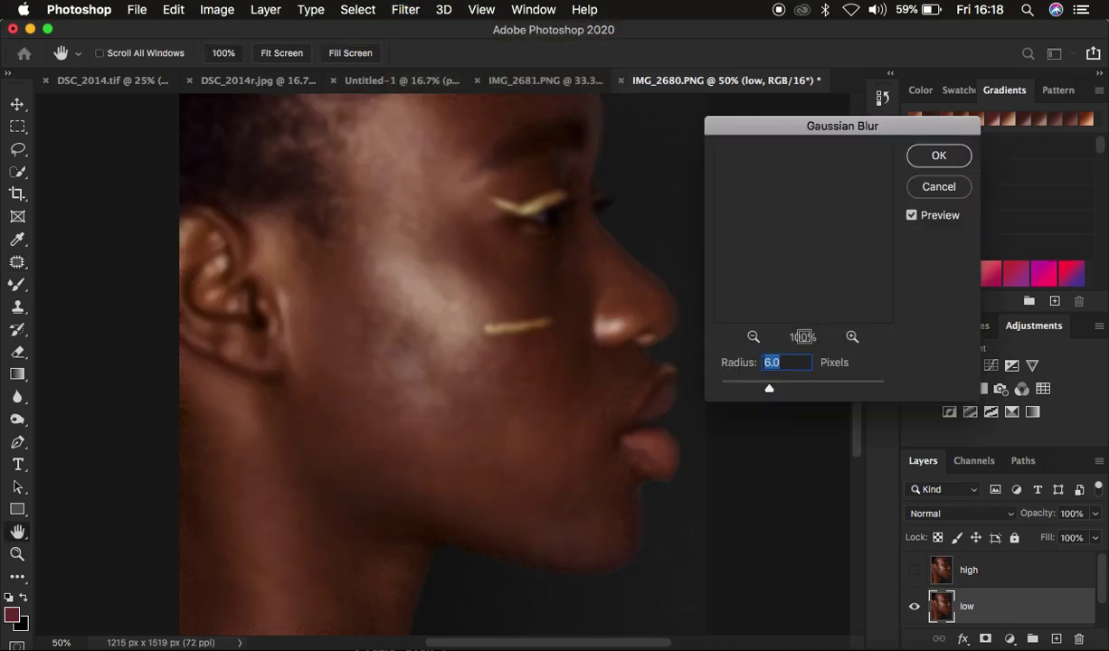
{"action": "left_click_drag", "start_coordinate": [764, 390], "coordinate": [663, 376]}
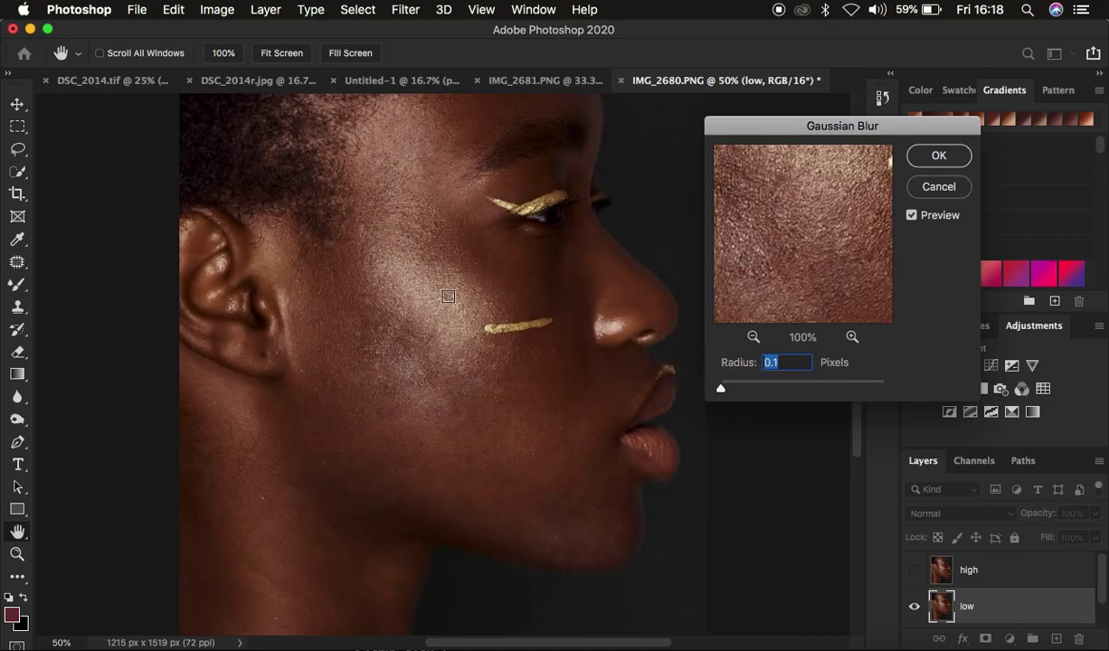
{"action": "left_click", "coordinate": [457, 297]}
{"action": "left_click_drag", "start_coordinate": [720, 389], "coordinate": [765, 391]}
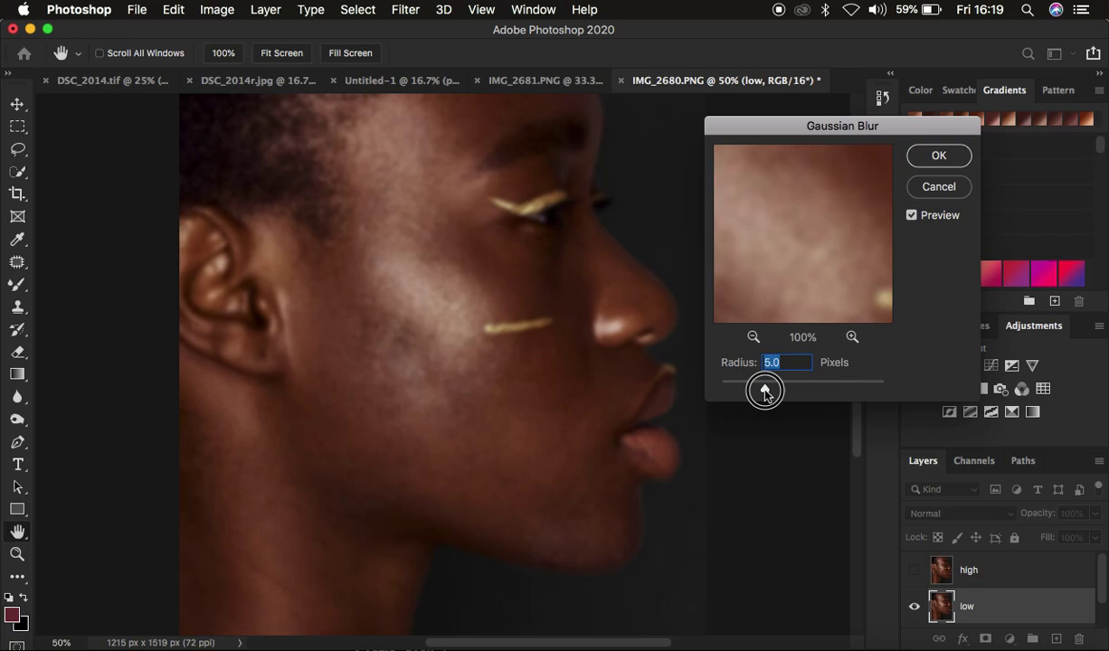
{"action": "left_click_drag", "start_coordinate": [819, 253], "coordinate": [772, 238]}
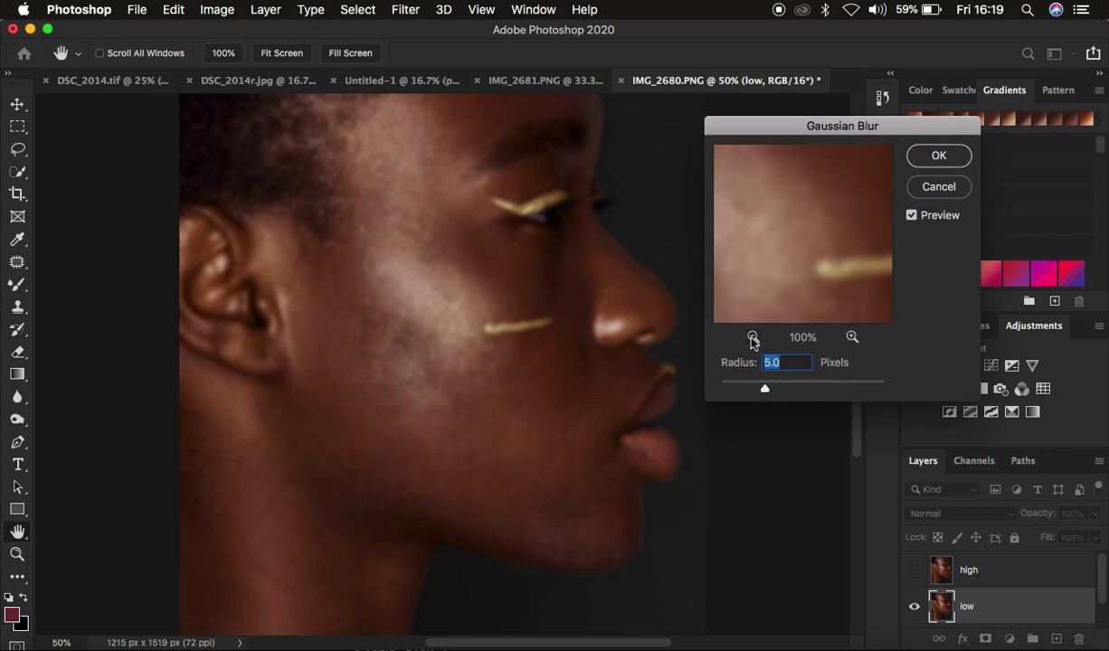
{"action": "left_click", "coordinate": [752, 337]}
{"action": "left_click_drag", "start_coordinate": [795, 282], "coordinate": [804, 183]}
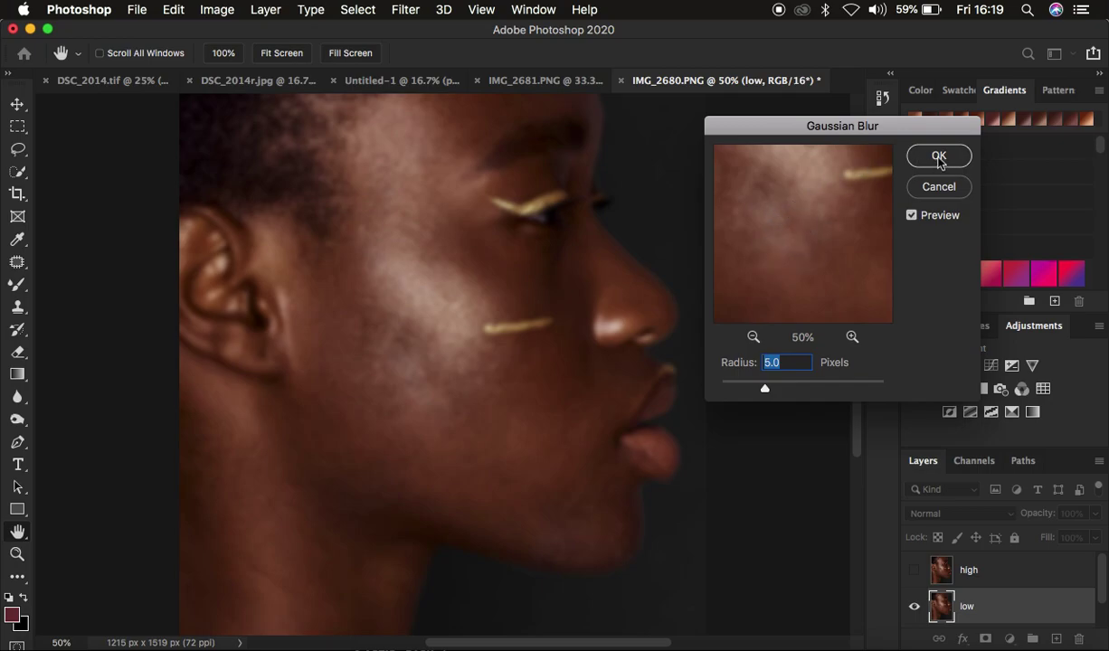
{"action": "left_click", "coordinate": [939, 158]}
{"action": "key", "text": "j"}
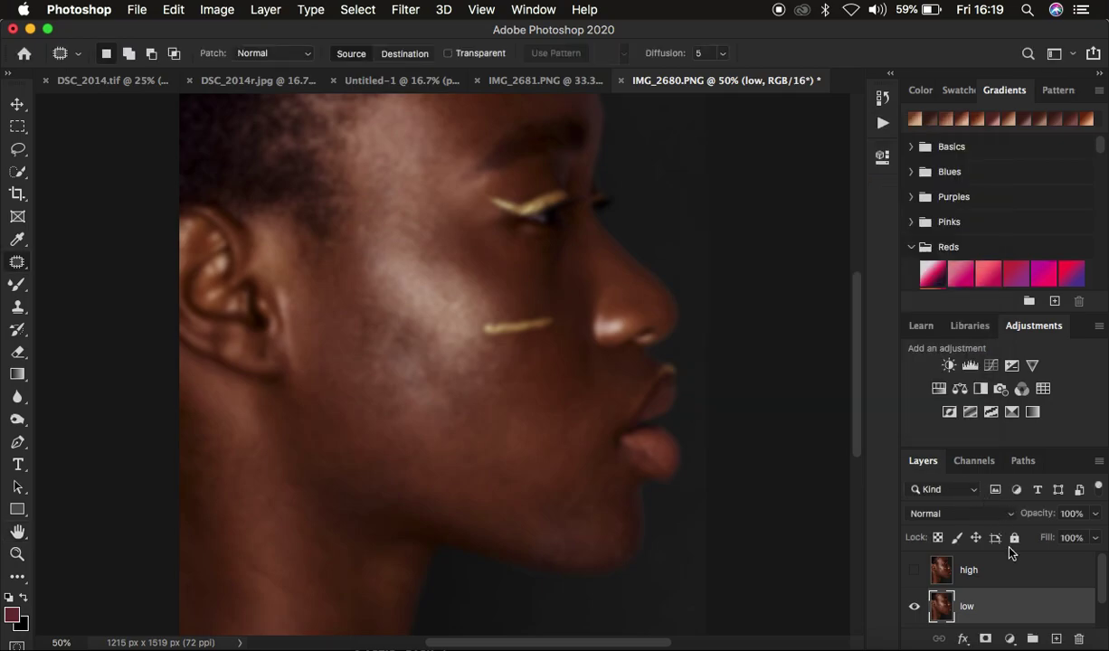
- Show and select the high layer, then open Apply Image with the low layer as its source
{"action": "left_click", "coordinate": [1003, 578]}
{"action": "left_click", "coordinate": [913, 570]}
{"action": "left_click", "coordinate": [209, 9]}
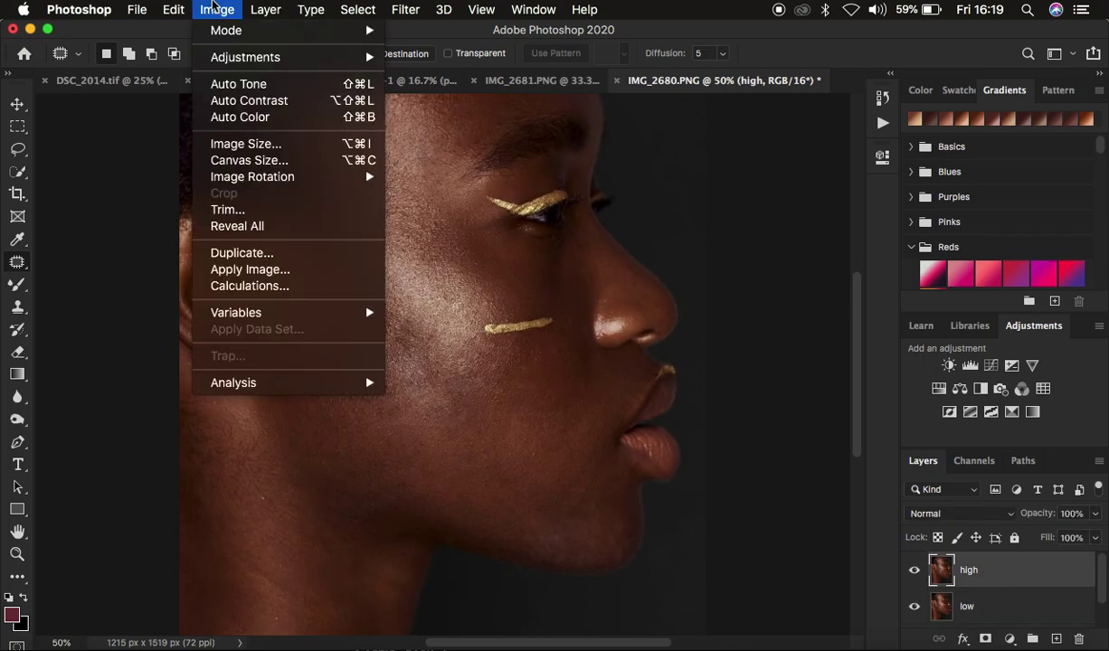
{"action": "left_click", "coordinate": [243, 268]}
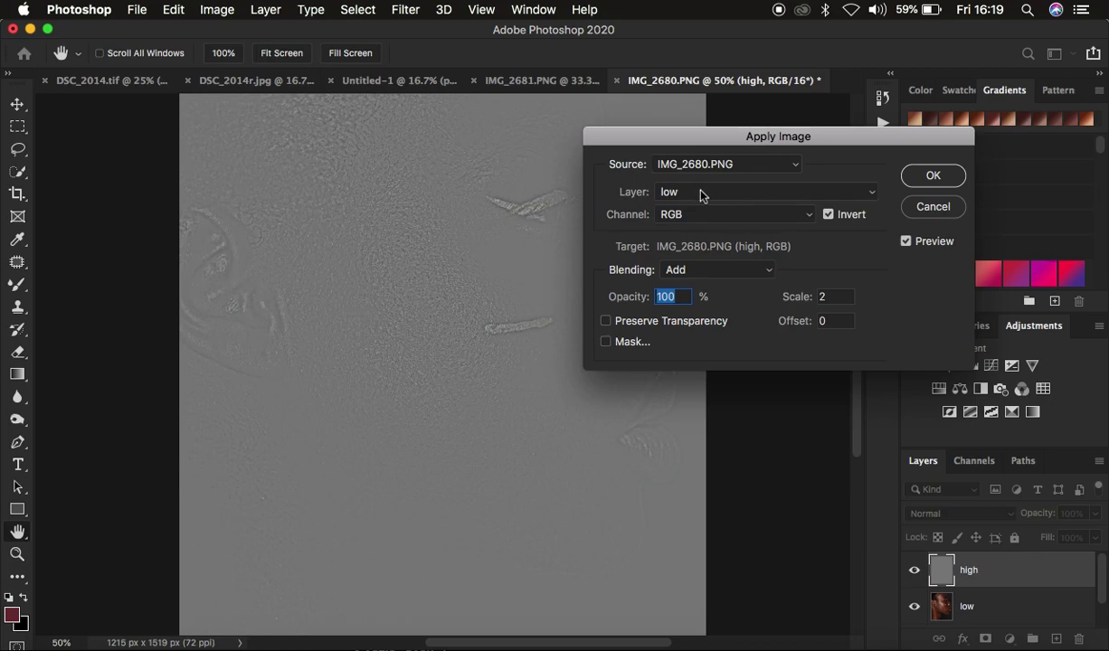
{"action": "left_click", "coordinate": [701, 194]}
{"action": "left_click", "coordinate": [691, 194]}
{"action": "left_click", "coordinate": [689, 193]}
{"action": "left_click", "coordinate": [688, 192]}
- Try Subtract blending with scale 2, offset 128 and no inversion for applying the low layer
{"action": "left_click", "coordinate": [699, 269]}
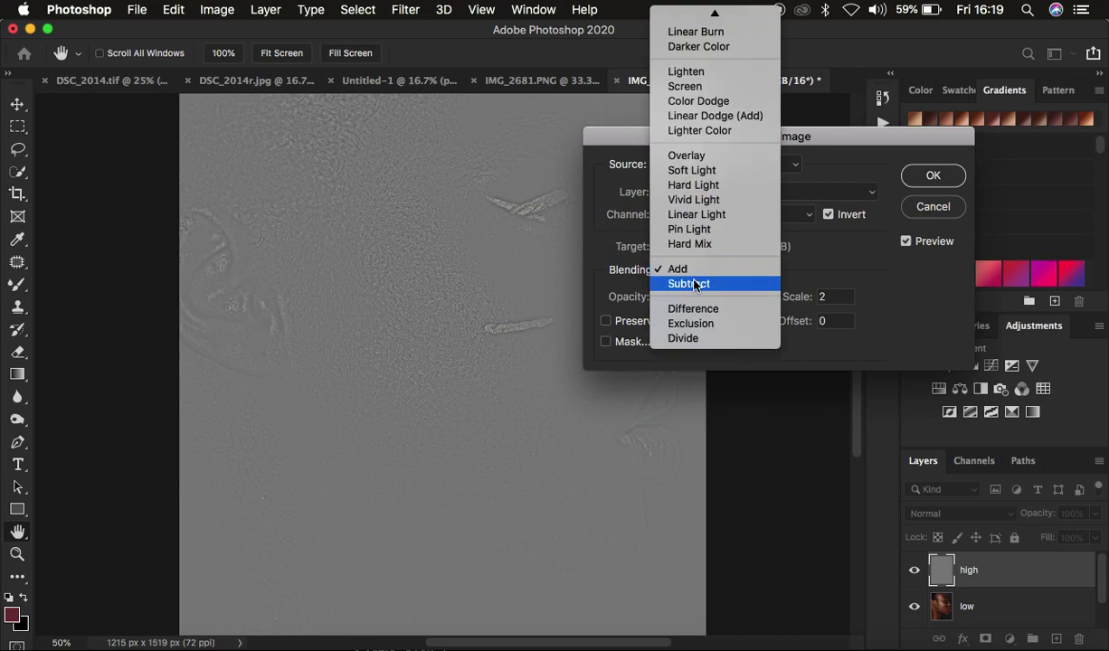
{"action": "left_click", "coordinate": [678, 283]}
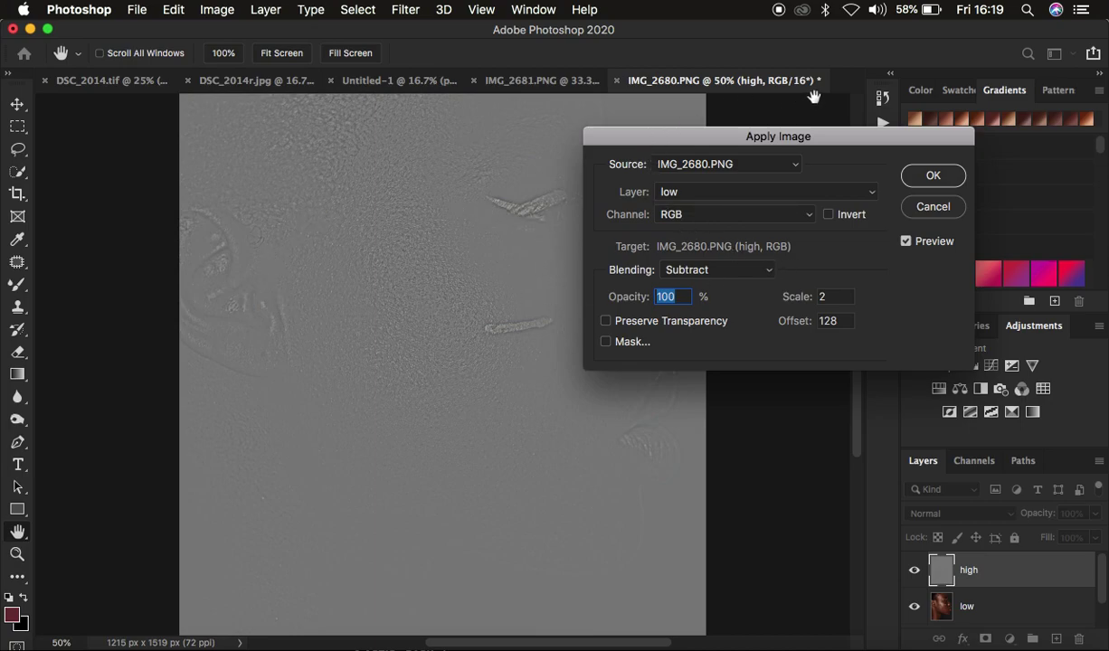
{"action": "left_click", "coordinate": [700, 193]}
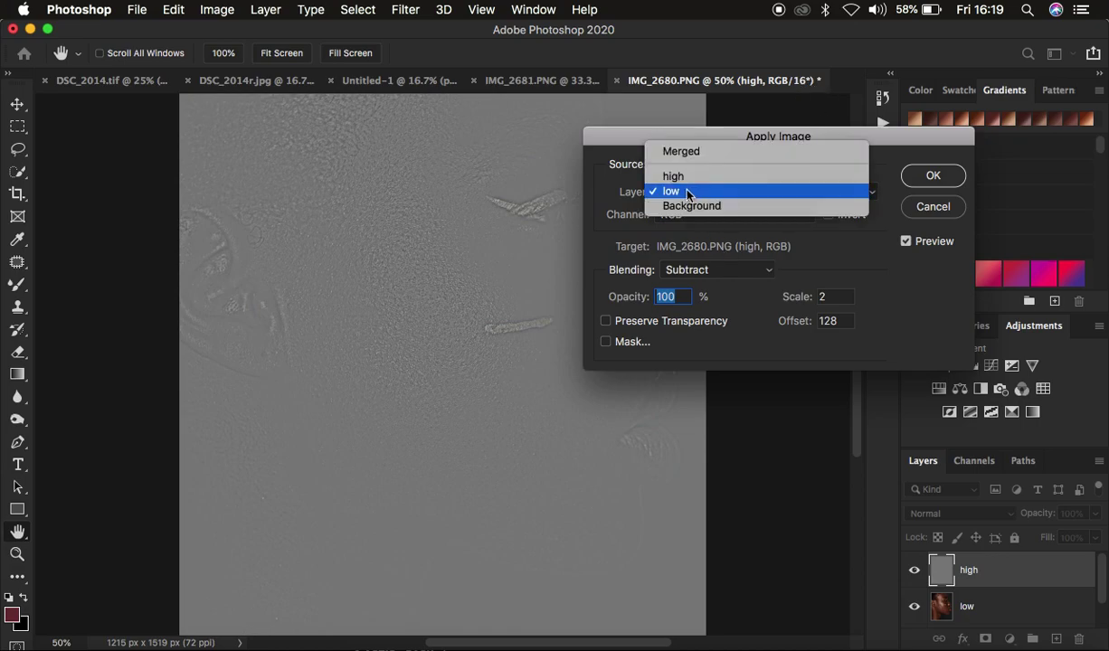
{"action": "left_click", "coordinate": [689, 191]}
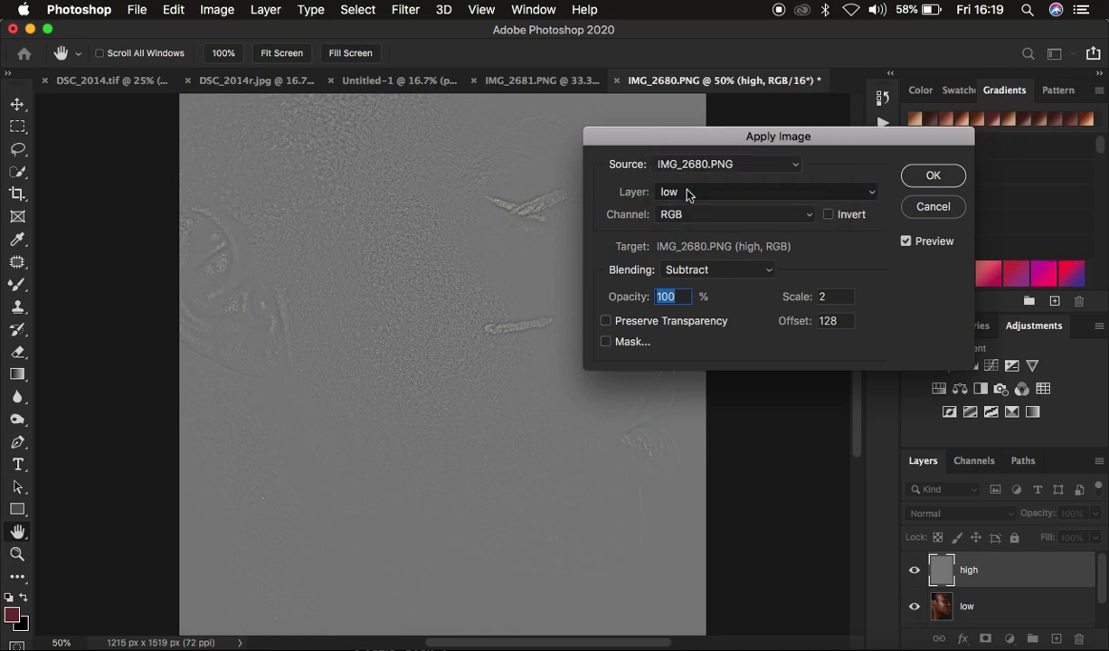
- Apply the inverted low layer to the high layer using Add, scale 2 and offset 0, then set the high layer to Linear Light
{"action": "left_click", "coordinate": [703, 271]}
{"action": "left_click", "coordinate": [701, 251]}
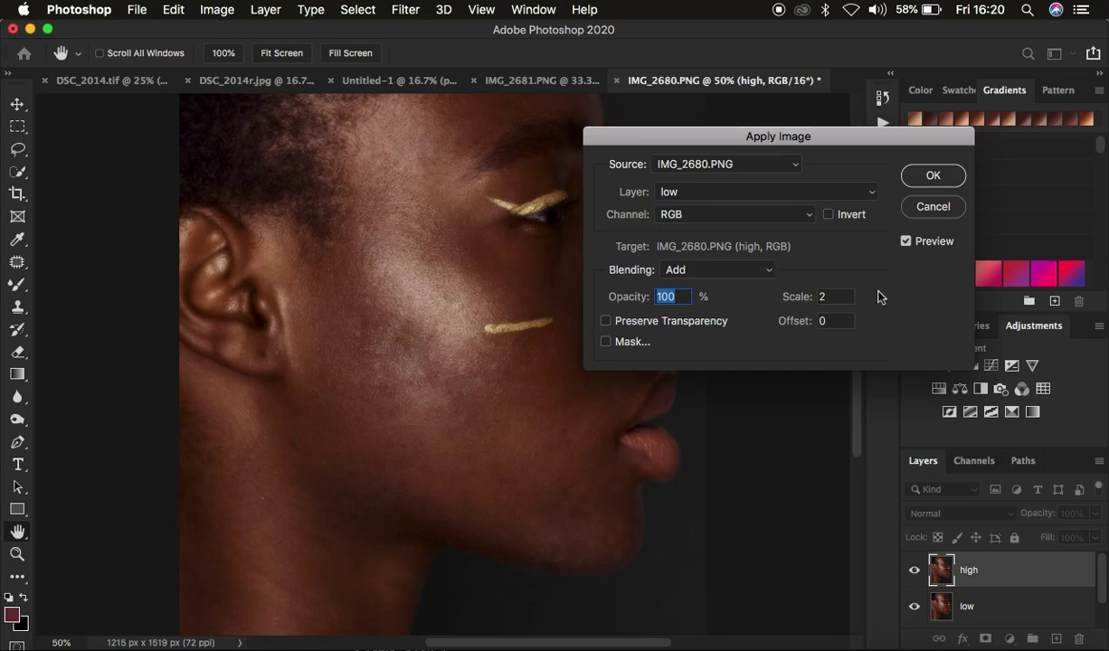
{"action": "left_click", "coordinate": [828, 216]}
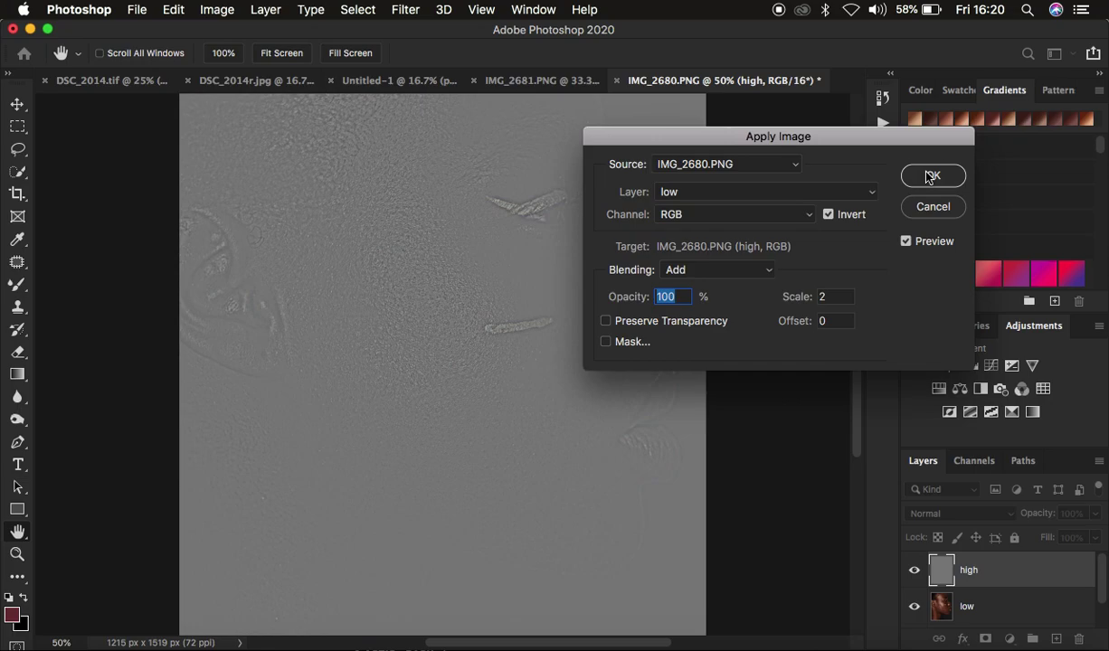
{"action": "left_click", "coordinate": [928, 177]}
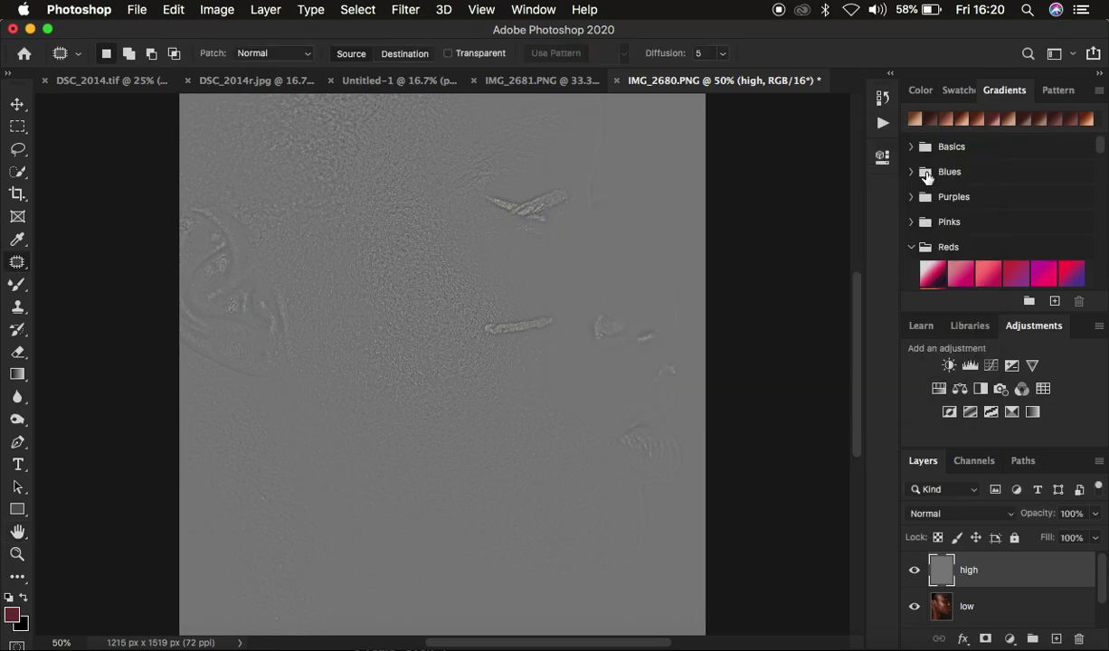
{"action": "left_click", "coordinate": [943, 515]}
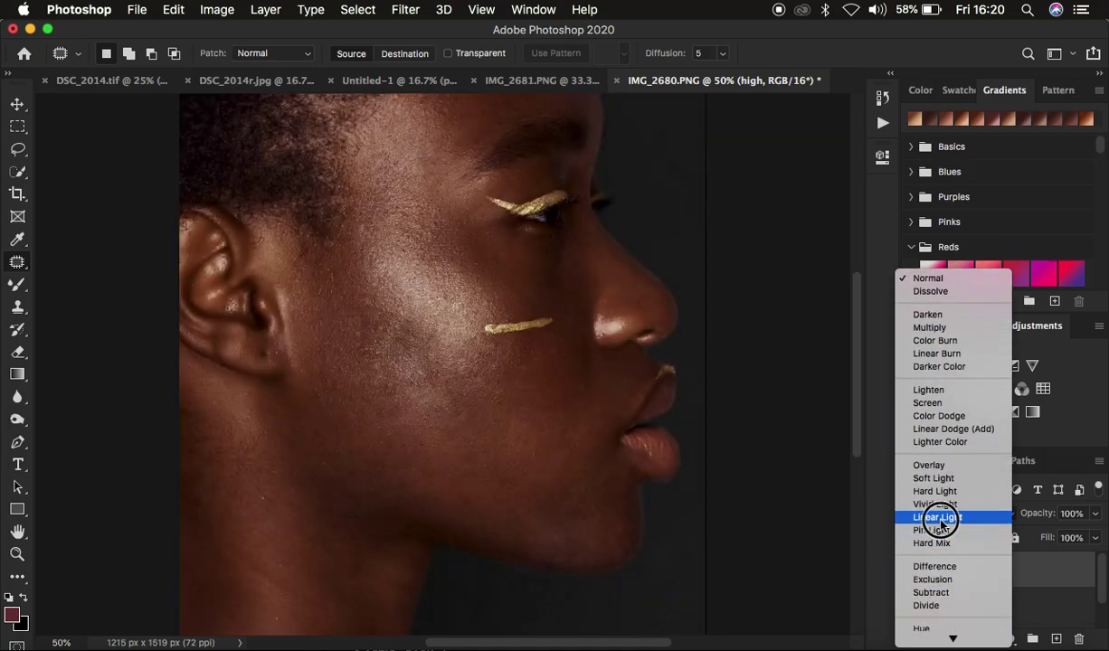
{"action": "left_click", "coordinate": [941, 518]}
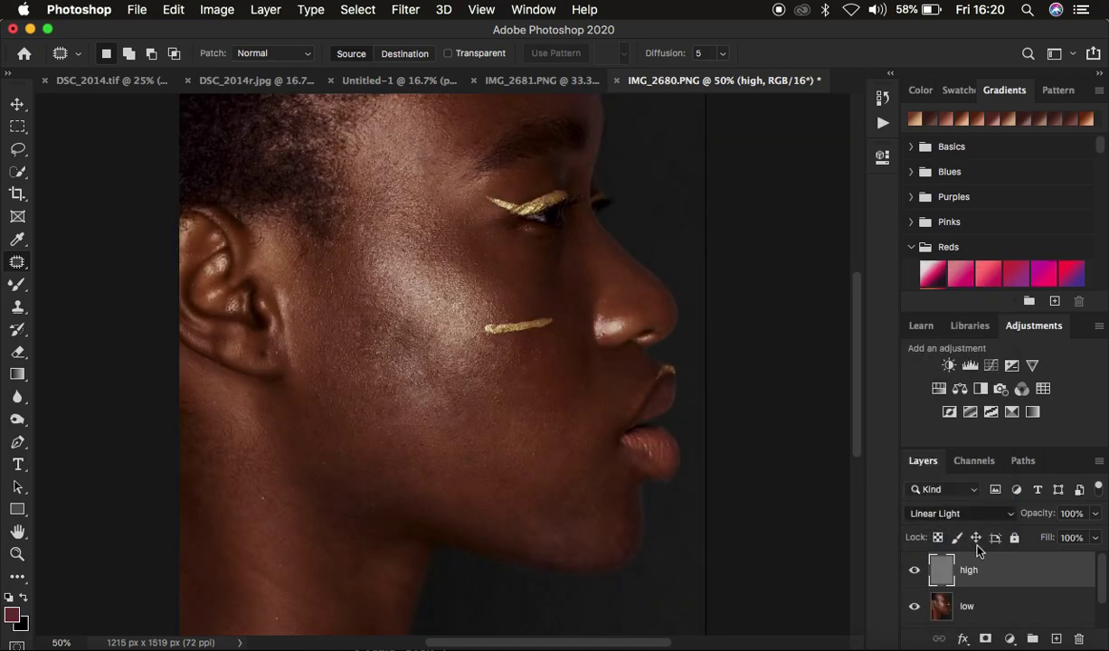
- Group the high and low layers and name the group "freq sep"
{"action": "left_click", "coordinate": [1030, 611], "text": "shift"}
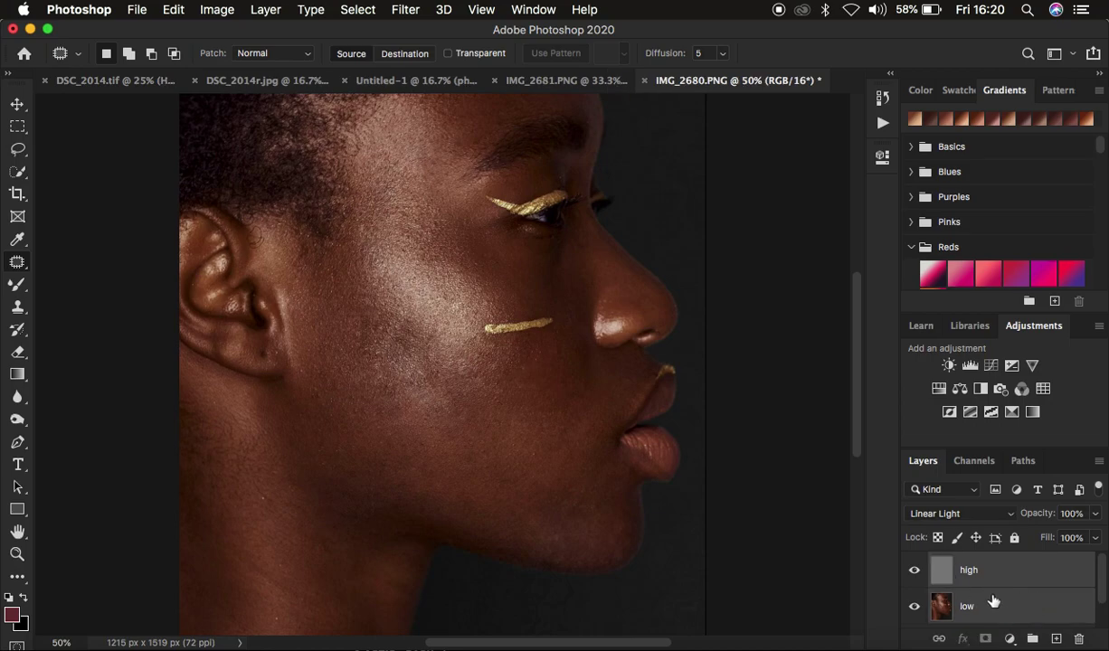
{"action": "key", "text": "super+g"}
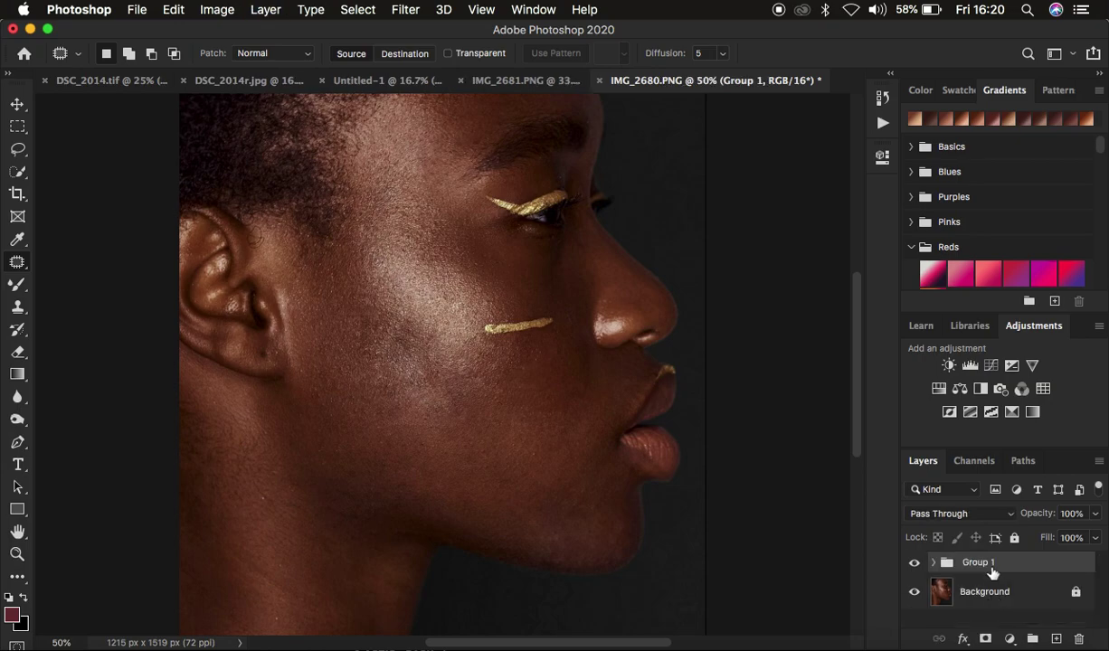
{"action": "double_click", "coordinate": [977, 562]}
{"action": "type", "text": "freq sep"}
{"action": "key", "text": "Return"}
- Select the low layer inside the freq sep group and set up the Mixer Brush with a cleaned brush
{"action": "left_click", "coordinate": [937, 563]}
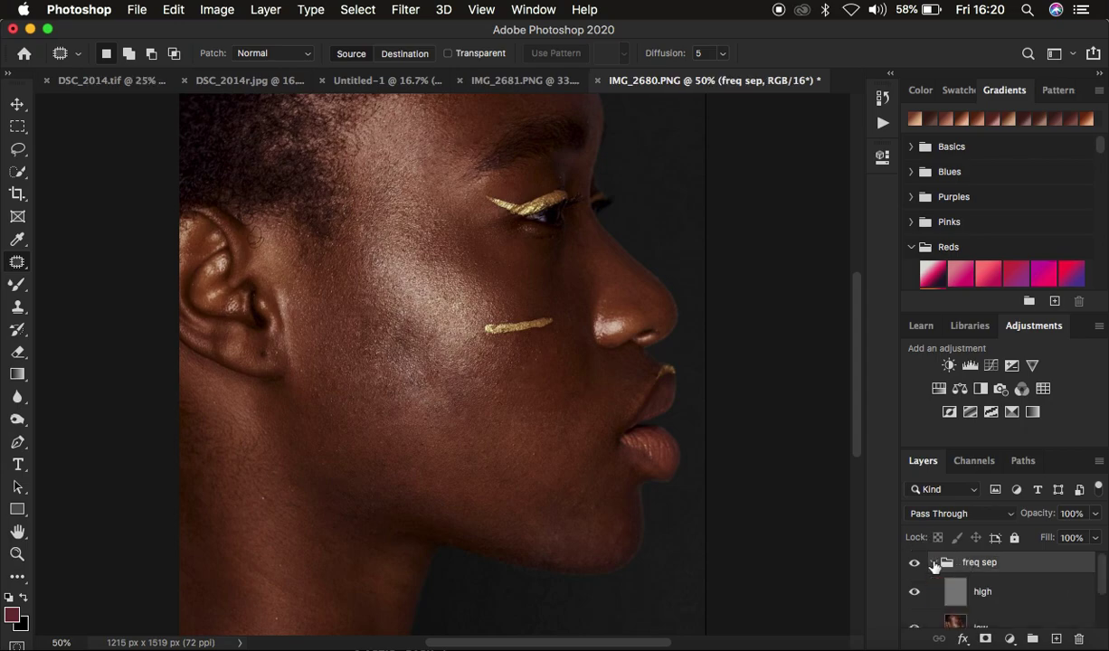
{"action": "scroll", "coordinate": [1035, 595], "scroll_direction": "down", "scroll_amount": 1}
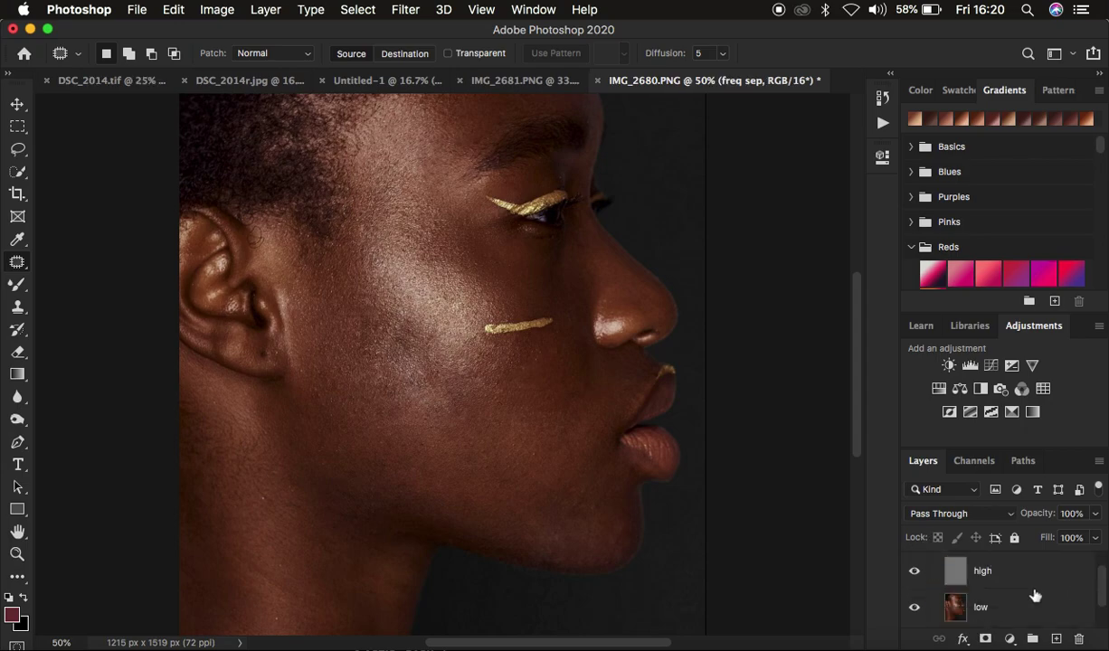
{"action": "left_click", "coordinate": [994, 611]}
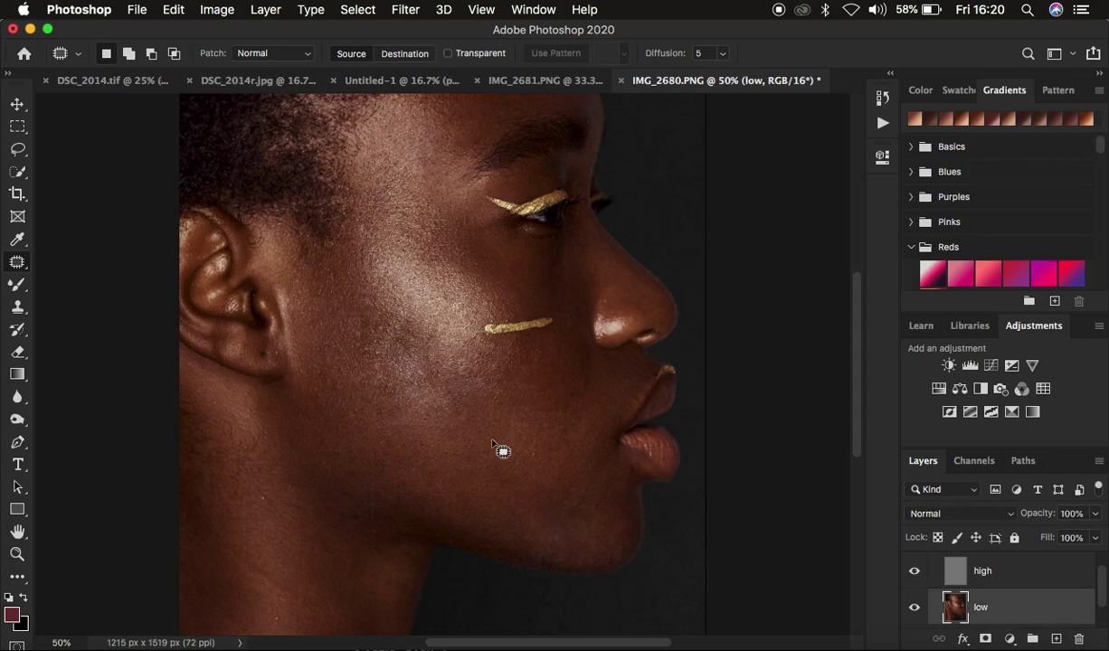
{"action": "left_click", "coordinate": [17, 284]}
{"action": "right_click", "coordinate": [17, 284]}
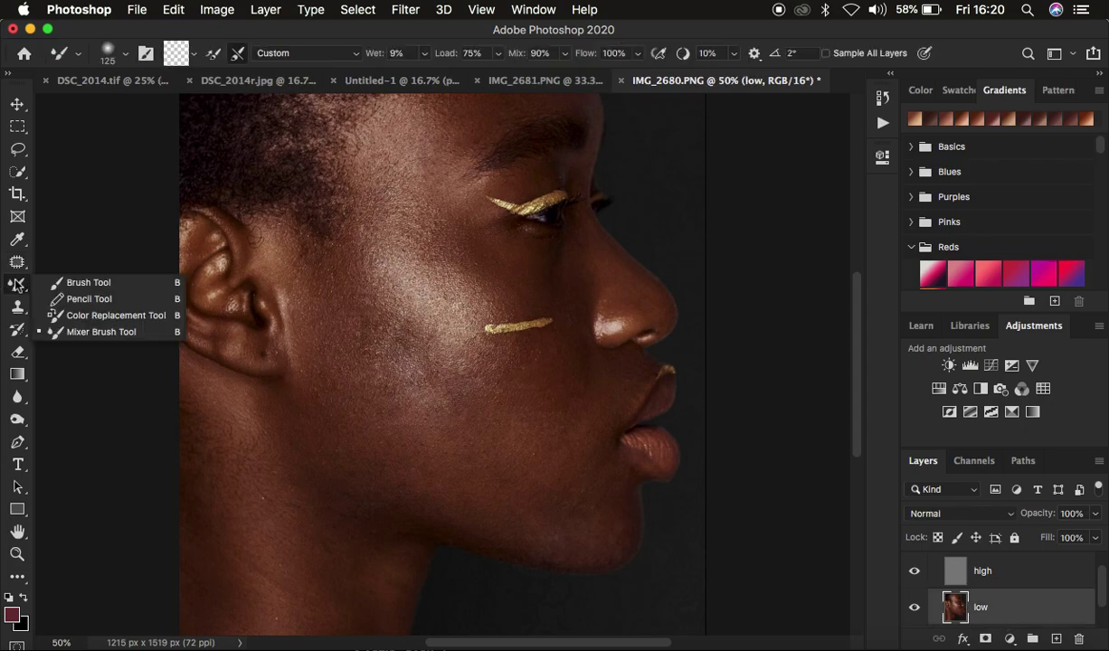
{"action": "left_click", "coordinate": [77, 330]}
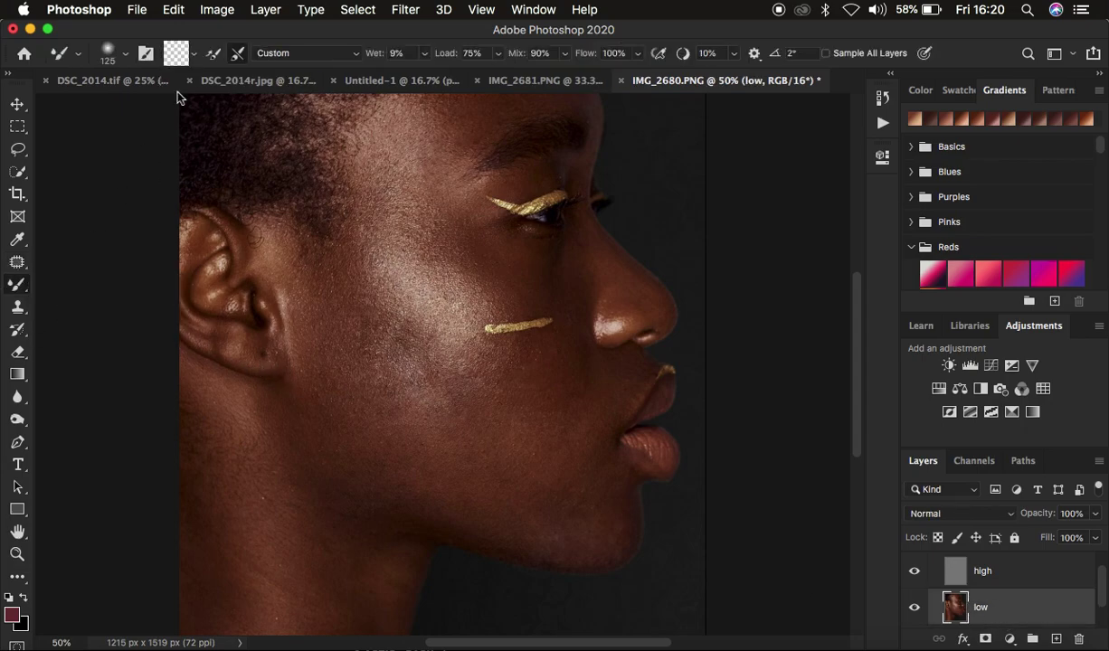
{"action": "left_click", "coordinate": [125, 52]}
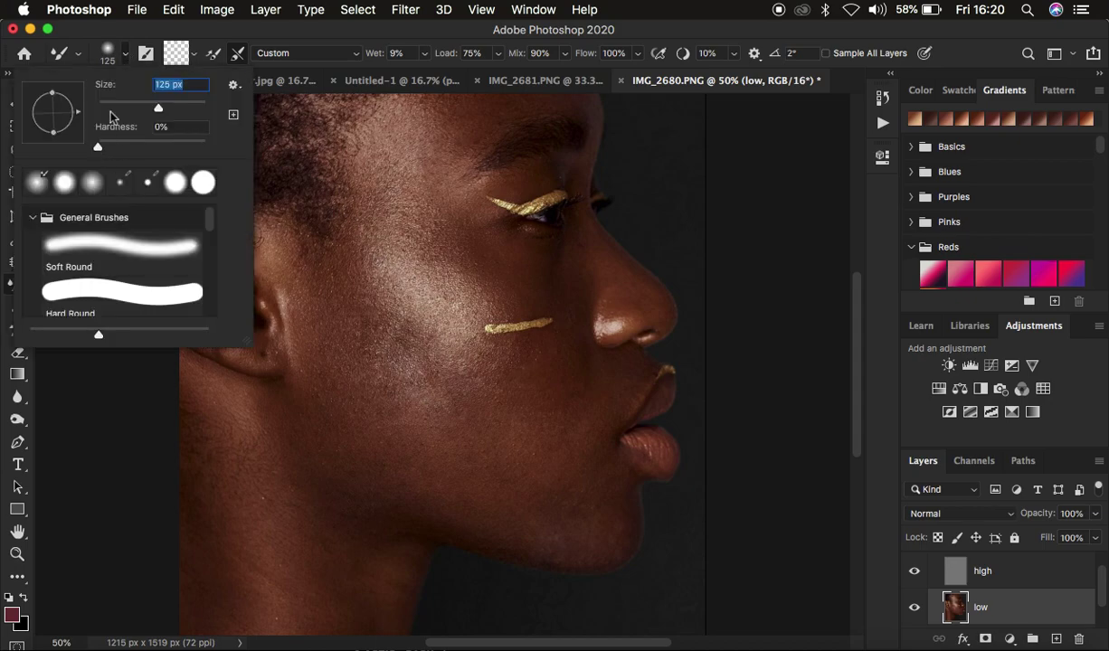
{"action": "left_click", "coordinate": [127, 54]}
{"action": "left_click", "coordinate": [194, 56]}
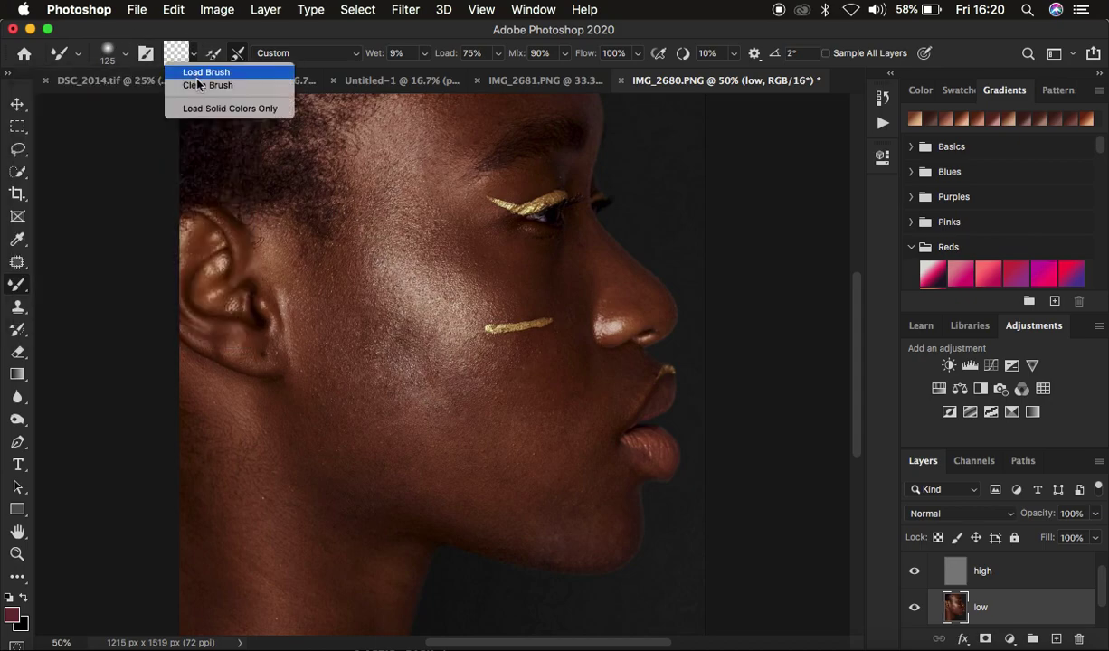
{"action": "left_click", "coordinate": [208, 85]}
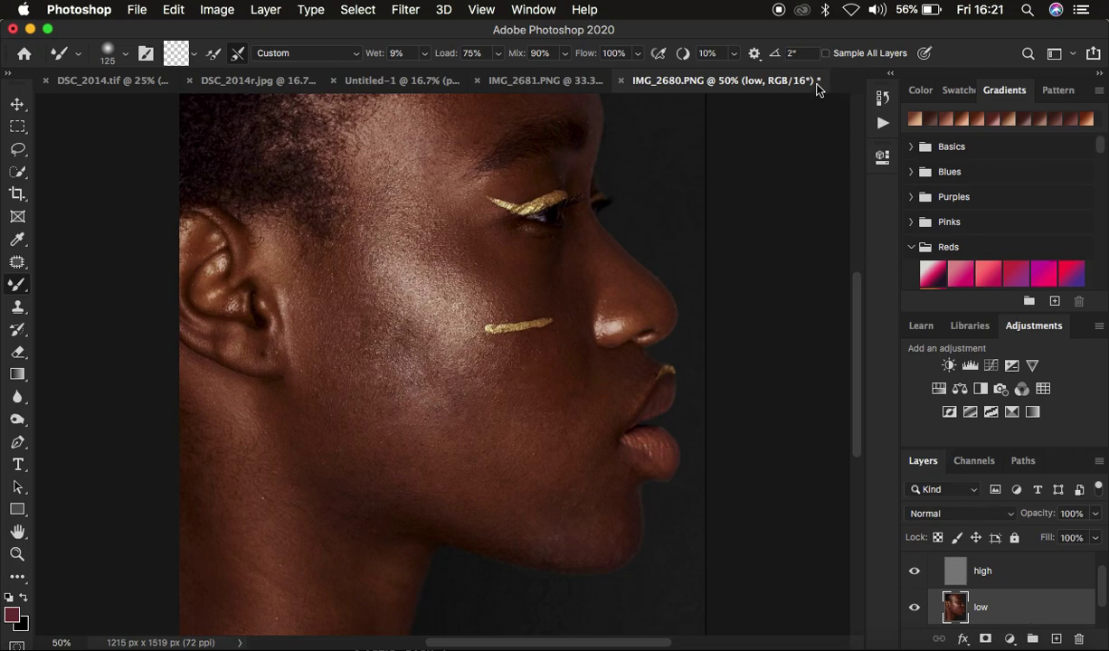
- Hide the high layer and smooth the uneven tones on the low layer's cheek, between the ear and the highlight, with the Mixer Brush
{"action": "key", "text": "super+minus"}
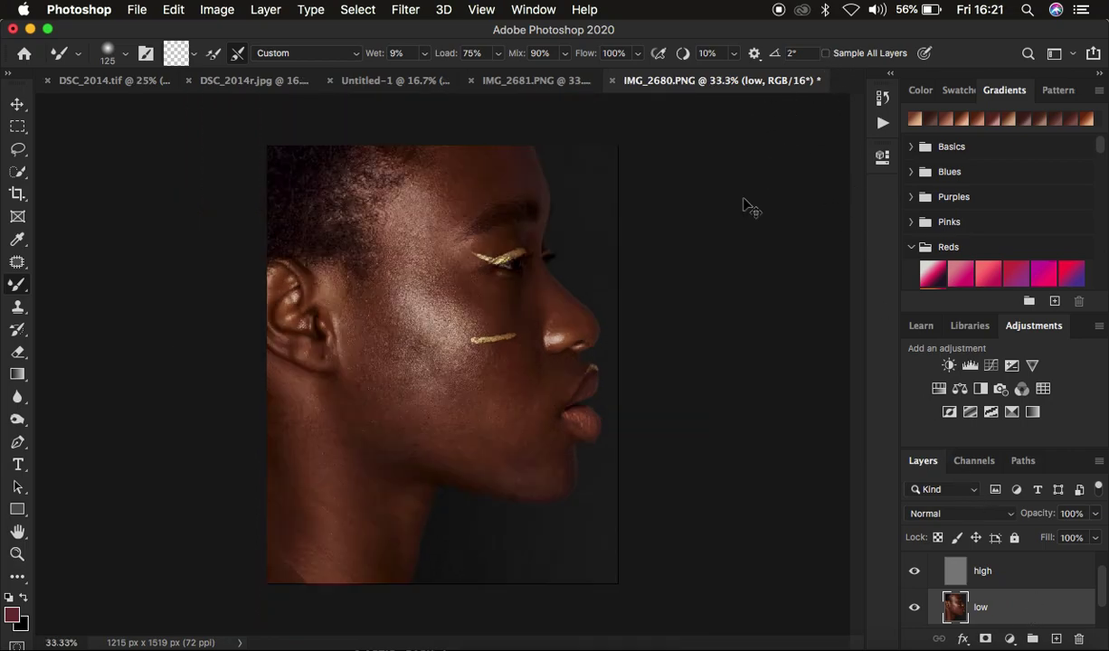
{"action": "left_click", "coordinate": [914, 573]}
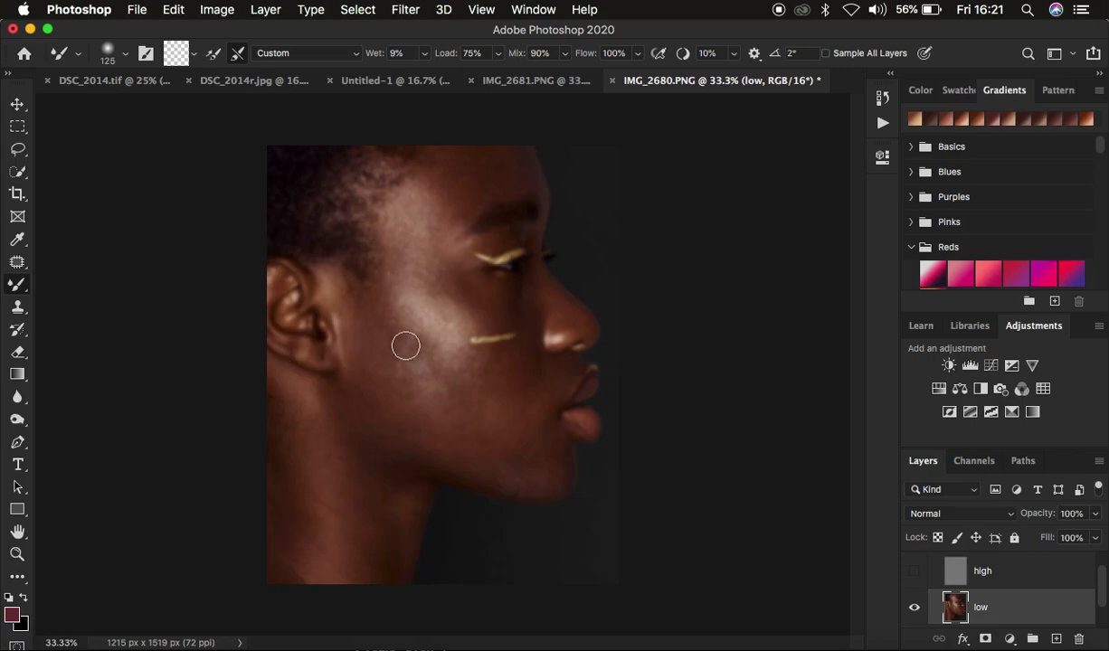
{"action": "key", "text": "bracketright"}
{"action": "mouse_move", "coordinate": [380, 330]}
{"action": "left_mouse_down"}
{"action": "mouse_move", "coordinate": [423, 354]}
{"action": "mouse_move", "coordinate": [377, 313]}
{"action": "mouse_move", "coordinate": [474, 408]}
{"action": "mouse_move", "coordinate": [385, 328]}
{"action": "mouse_move", "coordinate": [456, 402]}
{"action": "mouse_move", "coordinate": [387, 338]}
{"action": "mouse_move", "coordinate": [381, 351]}
{"action": "mouse_move", "coordinate": [421, 361]}
{"action": "mouse_move", "coordinate": [377, 318]}
{"action": "mouse_move", "coordinate": [431, 384]}
{"action": "mouse_move", "coordinate": [374, 315]}
{"action": "mouse_move", "coordinate": [389, 354]}
{"action": "mouse_move", "coordinate": [444, 393]}
{"action": "mouse_move", "coordinate": [389, 339]}
{"action": "mouse_move", "coordinate": [431, 363]}
{"action": "mouse_move", "coordinate": [383, 369]}
{"action": "mouse_move", "coordinate": [371, 347]}
{"action": "mouse_move", "coordinate": [399, 419]}
{"action": "mouse_move", "coordinate": [434, 435]}
{"action": "mouse_move", "coordinate": [375, 375]}
{"action": "mouse_move", "coordinate": [346, 319]}
{"action": "mouse_move", "coordinate": [439, 421]}
{"action": "left_mouse_up"}
{"action": "key", "text": "bracketleft"}
{"action": "key", "text": "bracketleft"}
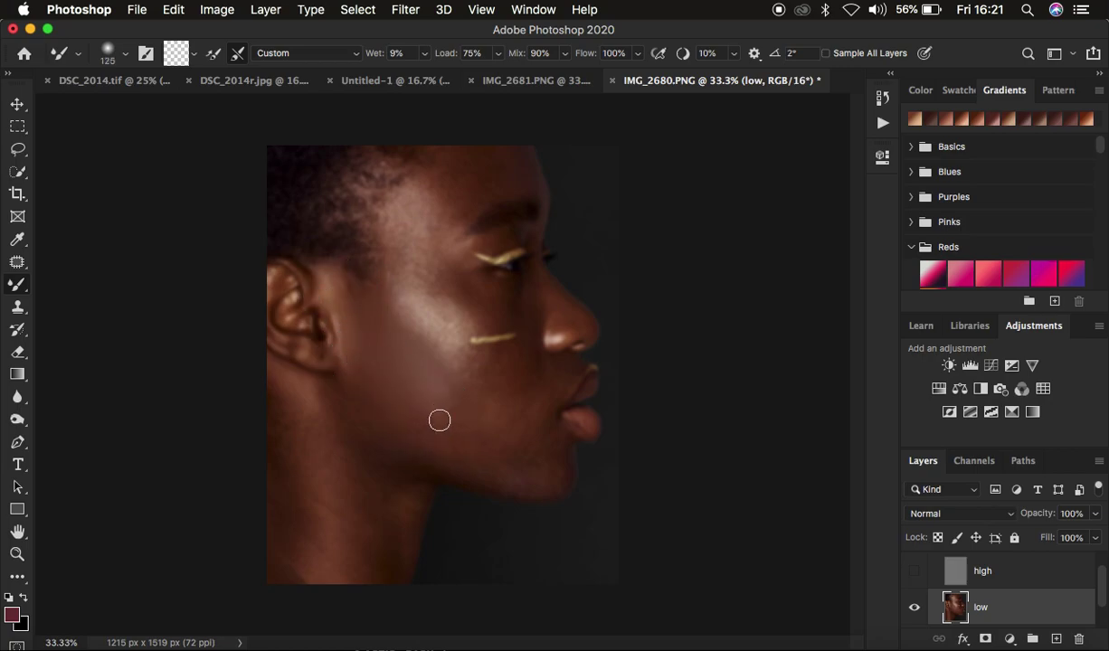
{"action": "mouse_move", "coordinate": [422, 388]}
{"action": "left_mouse_down"}
{"action": "mouse_move", "coordinate": [383, 378]}
{"action": "mouse_move", "coordinate": [423, 427]}
{"action": "mouse_move", "coordinate": [466, 446]}
{"action": "mouse_move", "coordinate": [460, 423]}
{"action": "mouse_move", "coordinate": [409, 389]}
{"action": "mouse_move", "coordinate": [440, 411]}
{"action": "mouse_move", "coordinate": [424, 403]}
{"action": "mouse_move", "coordinate": [433, 441]}
{"action": "mouse_move", "coordinate": [369, 389]}
{"action": "mouse_move", "coordinate": [362, 363]}
{"action": "left_mouse_up"}
- Blend the skin tones along the lower jaw toward the chin with the Mixer Brush
{"action": "key", "text": "bracketleft"}
{"action": "key", "text": "bracketleft"}
{"action": "mouse_move", "coordinate": [426, 436]}
{"action": "left_mouse_down"}
{"action": "mouse_move", "coordinate": [475, 453]}
{"action": "mouse_move", "coordinate": [470, 437]}
{"action": "mouse_move", "coordinate": [488, 463]}
{"action": "mouse_move", "coordinate": [509, 465]}
{"action": "left_mouse_up"}
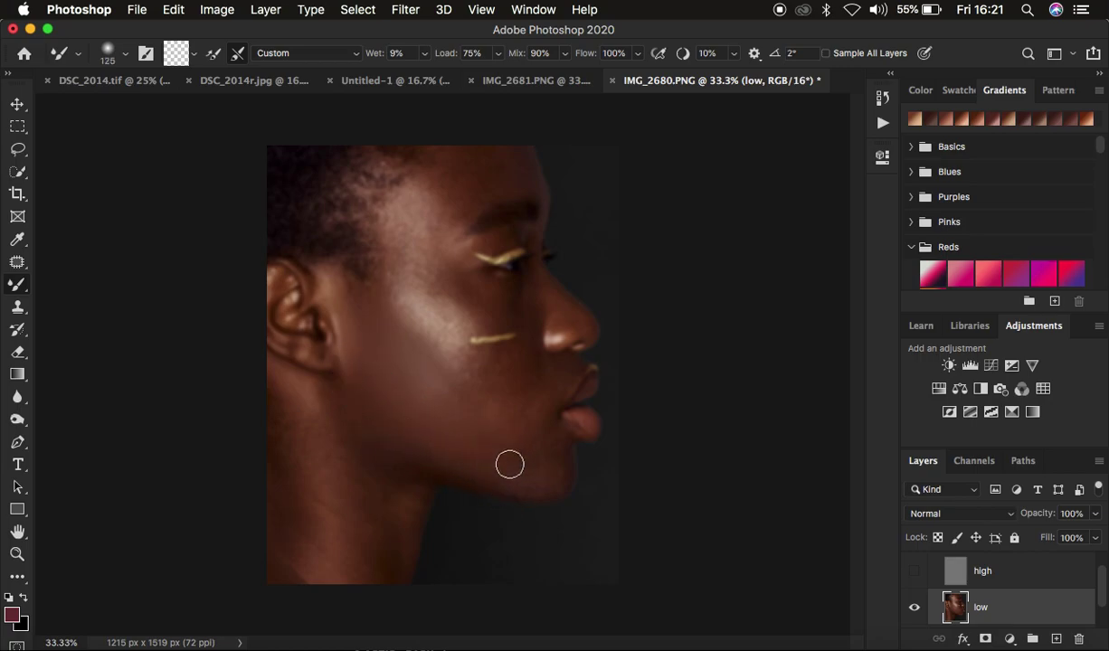
- Smooth the remaining uneven tones on the low layer across the cheek and jaw, from the ear toward the chin, with the Mixer Brush
{"action": "mouse_move", "coordinate": [431, 398]}
{"action": "left_mouse_down"}
{"action": "mouse_move", "coordinate": [465, 435]}
{"action": "mouse_move", "coordinate": [417, 396]}
{"action": "left_mouse_up"}
{"action": "mouse_move", "coordinate": [363, 332]}
{"action": "left_mouse_down"}
{"action": "mouse_move", "coordinate": [372, 322]}
{"action": "mouse_move", "coordinate": [359, 302]}
{"action": "mouse_move", "coordinate": [348, 349]}
{"action": "left_mouse_up"}
{"action": "mouse_move", "coordinate": [435, 389]}
{"action": "left_mouse_down"}
{"action": "mouse_move", "coordinate": [488, 433]}
{"action": "mouse_move", "coordinate": [481, 416]}
{"action": "mouse_move", "coordinate": [409, 377]}
{"action": "left_mouse_up"}
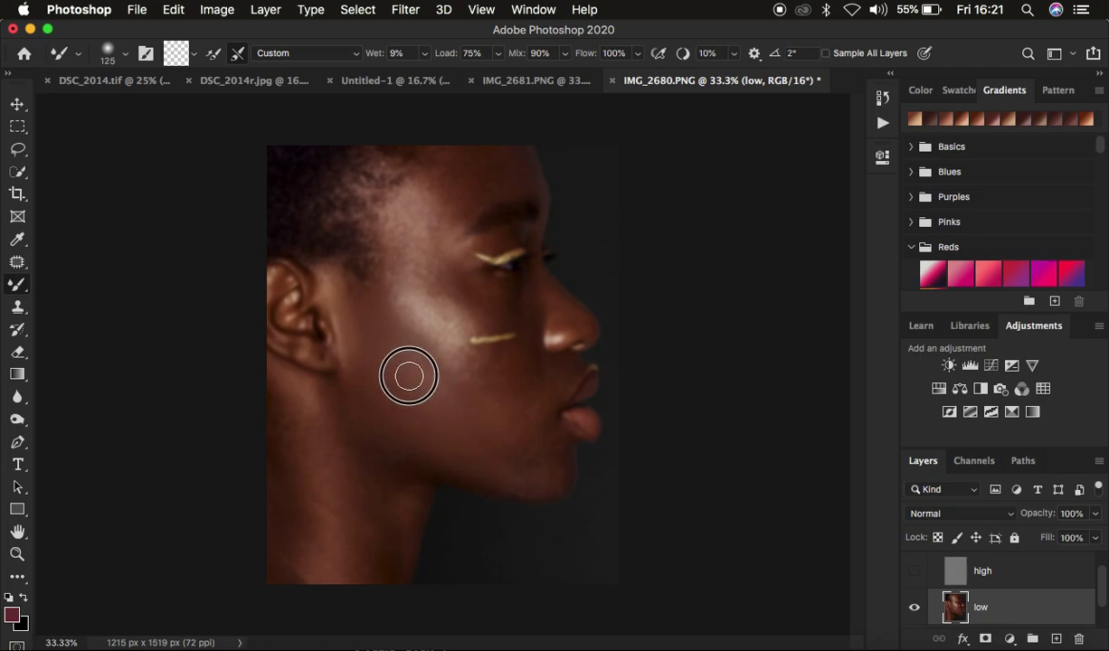
{"action": "mouse_move", "coordinate": [359, 335]}
{"action": "left_mouse_down"}
{"action": "mouse_move", "coordinate": [359, 386]}
{"action": "mouse_move", "coordinate": [392, 445]}
{"action": "mouse_move", "coordinate": [534, 485]}
{"action": "mouse_move", "coordinate": [469, 460]}
{"action": "mouse_move", "coordinate": [512, 475]}
{"action": "left_mouse_up"}
{"action": "left_click_drag", "start_coordinate": [472, 431], "coordinate": [434, 428]}
{"action": "mouse_move", "coordinate": [384, 371]}
{"action": "left_mouse_down"}
{"action": "mouse_move", "coordinate": [377, 362]}
{"action": "mouse_move", "coordinate": [366, 374]}
{"action": "left_mouse_up"}
{"action": "mouse_move", "coordinate": [498, 446]}
{"action": "left_mouse_down"}
{"action": "mouse_move", "coordinate": [504, 456]}
{"action": "mouse_move", "coordinate": [494, 440]}
{"action": "mouse_move", "coordinate": [490, 463]}
{"action": "mouse_move", "coordinate": [551, 459]}
{"action": "mouse_move", "coordinate": [493, 450]}
{"action": "left_mouse_up"}
{"action": "mouse_move", "coordinate": [408, 410]}
{"action": "left_mouse_down"}
{"action": "mouse_move", "coordinate": [446, 411]}
{"action": "mouse_move", "coordinate": [364, 324]}
{"action": "mouse_move", "coordinate": [360, 337]}
{"action": "left_mouse_up"}
{"action": "mouse_move", "coordinate": [413, 447]}
{"action": "left_mouse_down"}
{"action": "mouse_move", "coordinate": [349, 397]}
{"action": "mouse_move", "coordinate": [501, 474]}
{"action": "mouse_move", "coordinate": [549, 474]}
{"action": "mouse_move", "coordinate": [525, 485]}
{"action": "mouse_move", "coordinate": [388, 370]}
{"action": "left_mouse_up"}
{"action": "left_click", "coordinate": [351, 399]}
{"action": "left_click_drag", "start_coordinate": [373, 331], "coordinate": [333, 290]}
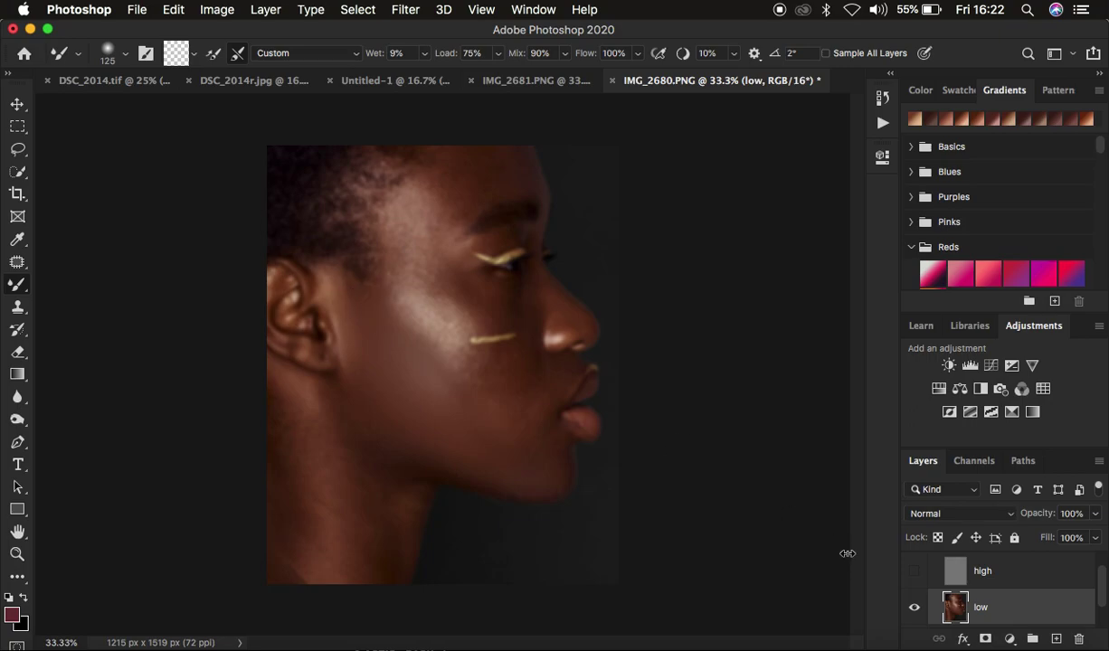
- Show the high layer and toggle the freq sep group's visibility to compare the skin before and after
{"action": "left_click", "coordinate": [912, 571]}
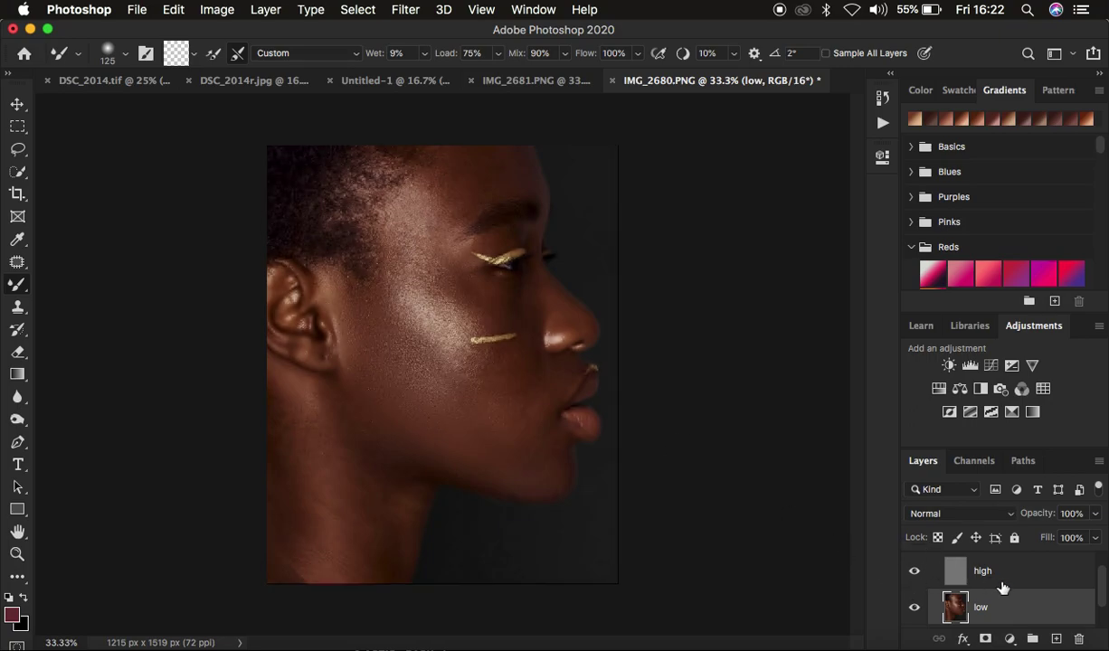
{"action": "scroll", "coordinate": [1002, 588], "scroll_direction": "up", "scroll_amount": 1}
{"action": "left_click", "coordinate": [914, 563]}
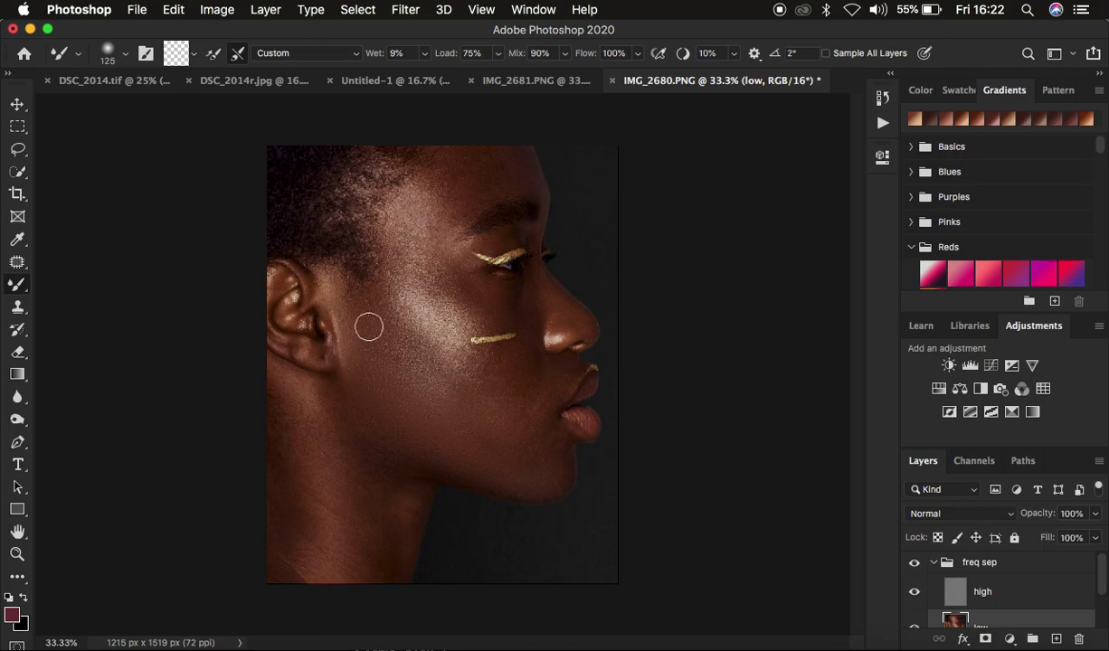
- Hide the high layer and smooth the forehead and temple tones on the low layer with the Mixer Brush
{"action": "left_click", "coordinate": [914, 593]}
{"action": "scroll", "coordinate": [1013, 598], "scroll_direction": "down", "scroll_amount": 2}
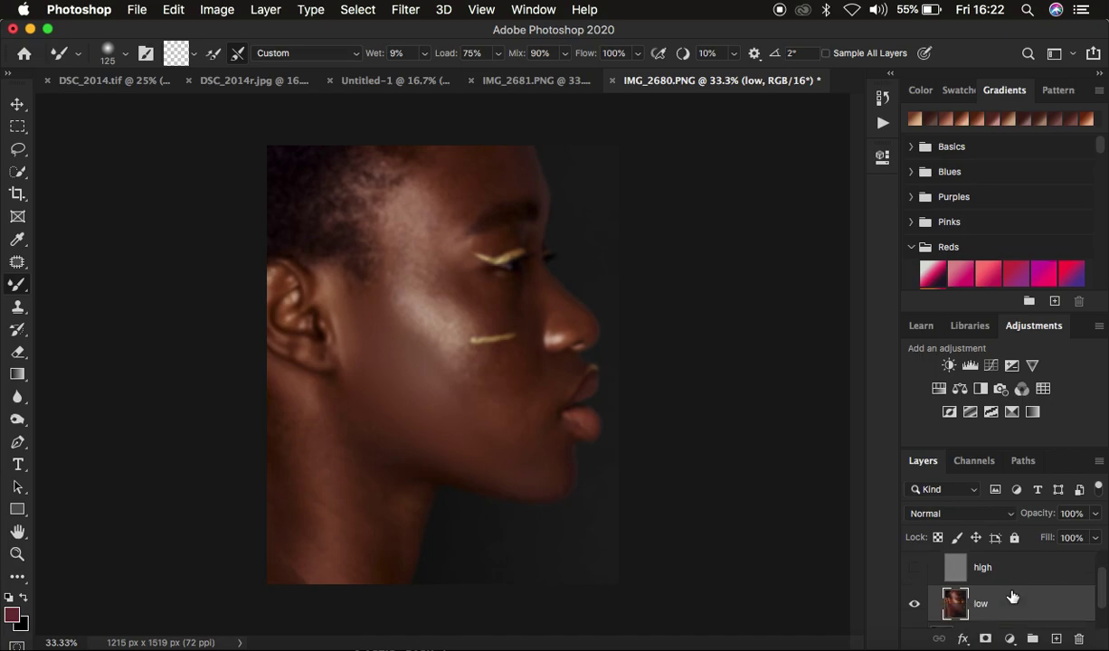
{"action": "left_click", "coordinate": [452, 198]}
{"action": "mouse_move", "coordinate": [452, 198]}
{"action": "left_mouse_down"}
{"action": "mouse_move", "coordinate": [469, 185]}
{"action": "mouse_move", "coordinate": [459, 151]}
{"action": "mouse_move", "coordinate": [506, 166]}
{"action": "left_mouse_up"}
{"action": "mouse_move", "coordinate": [404, 206]}
{"action": "left_mouse_down"}
{"action": "mouse_move", "coordinate": [416, 234]}
{"action": "mouse_move", "coordinate": [434, 203]}
{"action": "mouse_move", "coordinate": [415, 188]}
{"action": "mouse_move", "coordinate": [447, 231]}
{"action": "mouse_move", "coordinate": [425, 195]}
{"action": "mouse_move", "coordinate": [508, 173]}
{"action": "left_mouse_up"}
{"action": "mouse_move", "coordinate": [399, 277]}
{"action": "left_mouse_down"}
{"action": "mouse_move", "coordinate": [467, 309]}
{"action": "mouse_move", "coordinate": [446, 294]}
{"action": "mouse_move", "coordinate": [471, 288]}
{"action": "mouse_move", "coordinate": [393, 258]}
{"action": "left_mouse_up"}
- Blend the temple highlight and the cheek below the gold stripe with the Mixer Brush
{"action": "key", "text": "bracketleft"}
{"action": "key", "text": "bracketleft"}
{"action": "key", "text": "bracketright"}
{"action": "key", "text": "bracketright"}
{"action": "mouse_move", "coordinate": [452, 362]}
{"action": "left_mouse_down"}
{"action": "mouse_move", "coordinate": [511, 428]}
{"action": "mouse_move", "coordinate": [517, 411]}
{"action": "mouse_move", "coordinate": [493, 399]}
{"action": "left_mouse_up"}
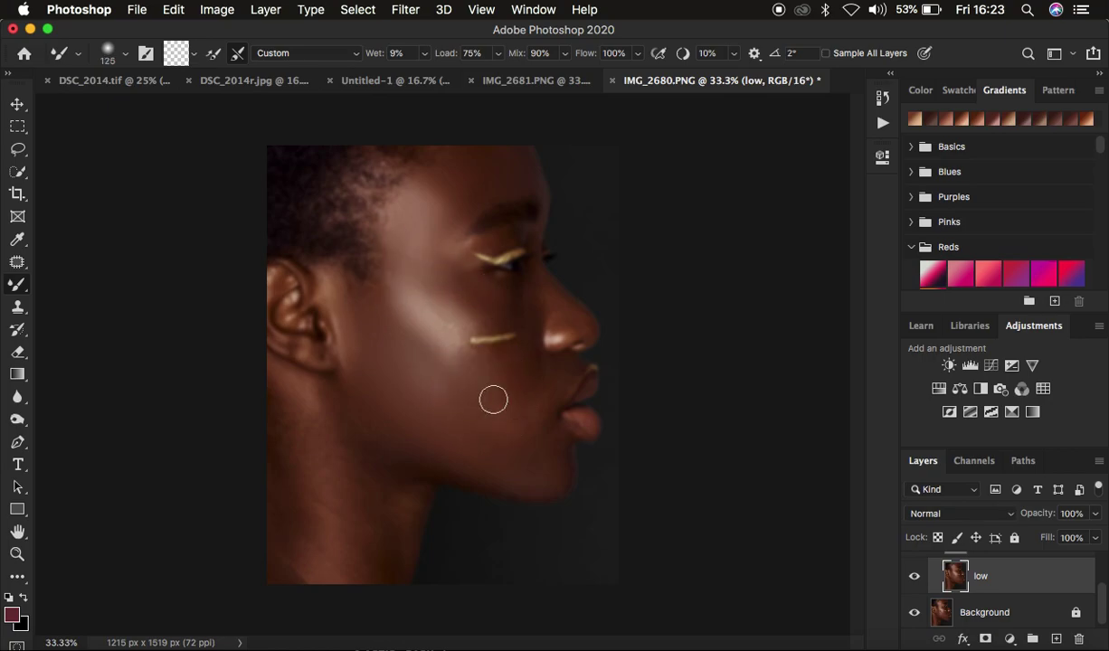
{"action": "left_click_drag", "start_coordinate": [420, 243], "coordinate": [407, 238]}
{"action": "mouse_move", "coordinate": [488, 376]}
{"action": "left_mouse_down"}
{"action": "mouse_move", "coordinate": [509, 417]}
{"action": "mouse_move", "coordinate": [472, 426]}
{"action": "mouse_move", "coordinate": [494, 446]}
{"action": "left_mouse_up"}
- Even out the skin beside the mouth and down to the chin, adapting the Mixer Brush size between about 90 and 125
{"action": "key", "text": "bracketleft"}
{"action": "key", "text": "bracketleft"}
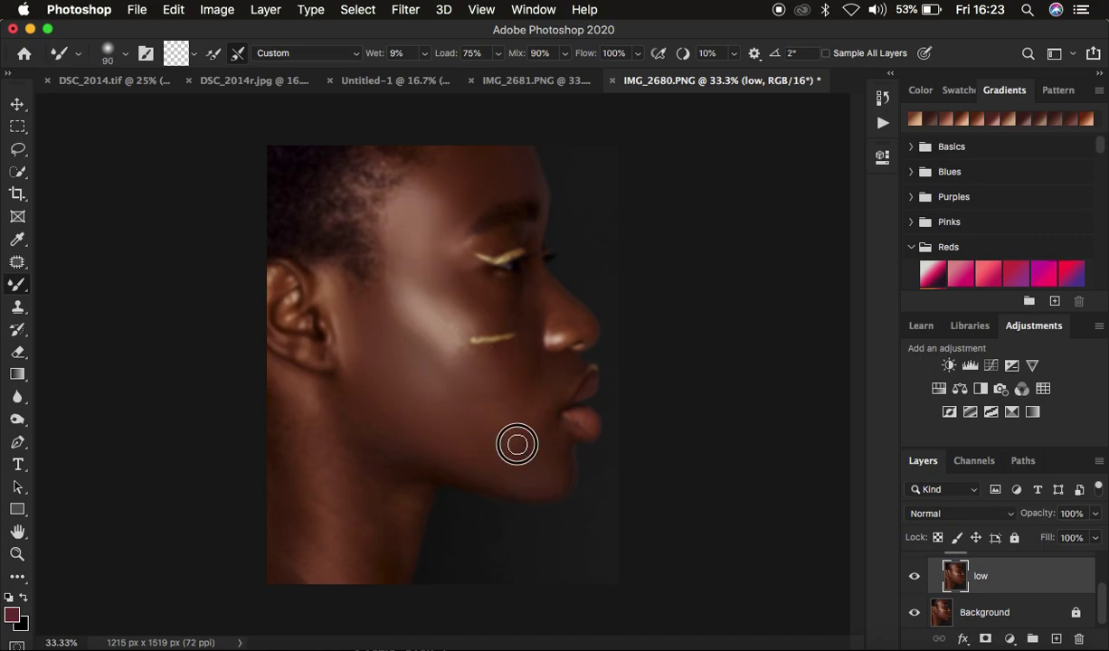
{"action": "key", "text": "bracketright"}
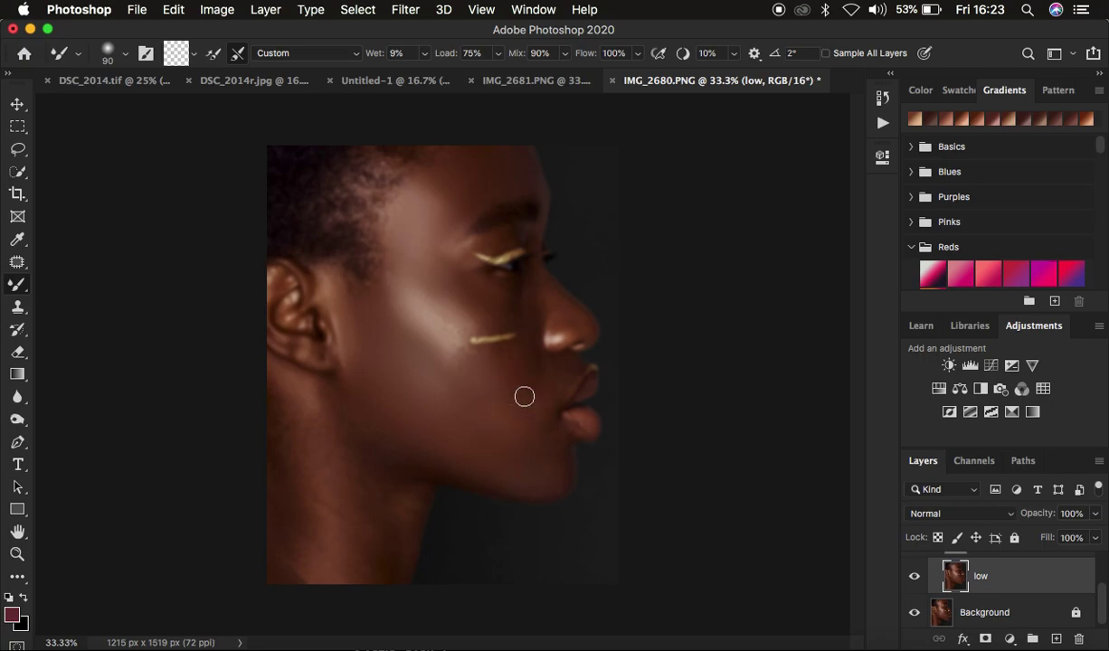
{"action": "key", "text": "bracketright"}
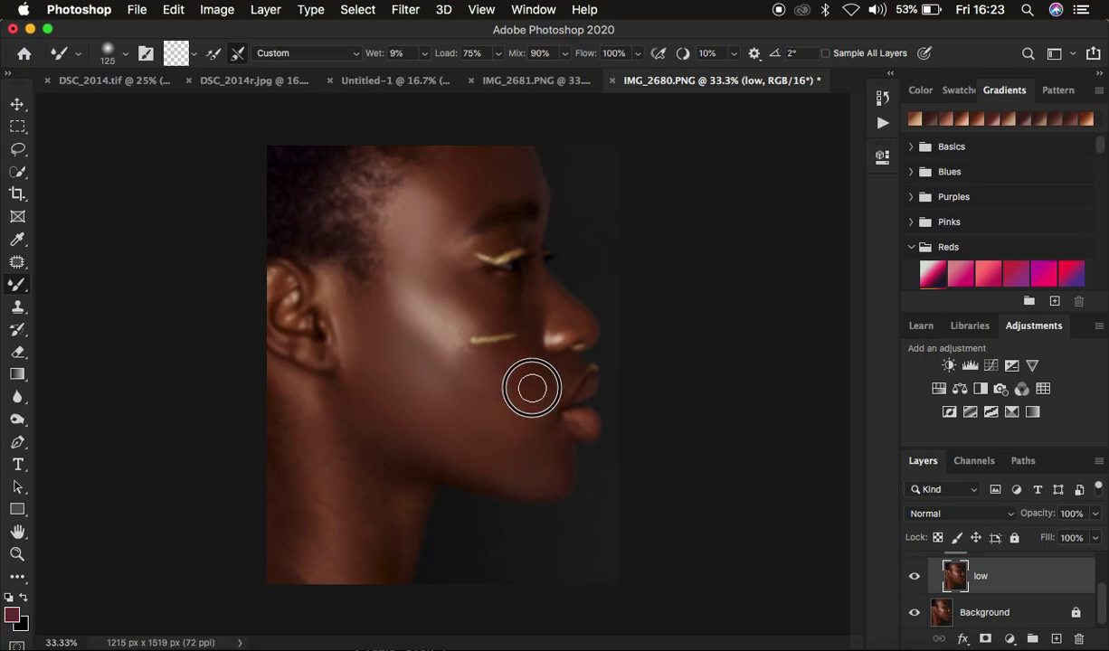
{"action": "left_click_drag", "start_coordinate": [505, 416], "coordinate": [526, 445]}
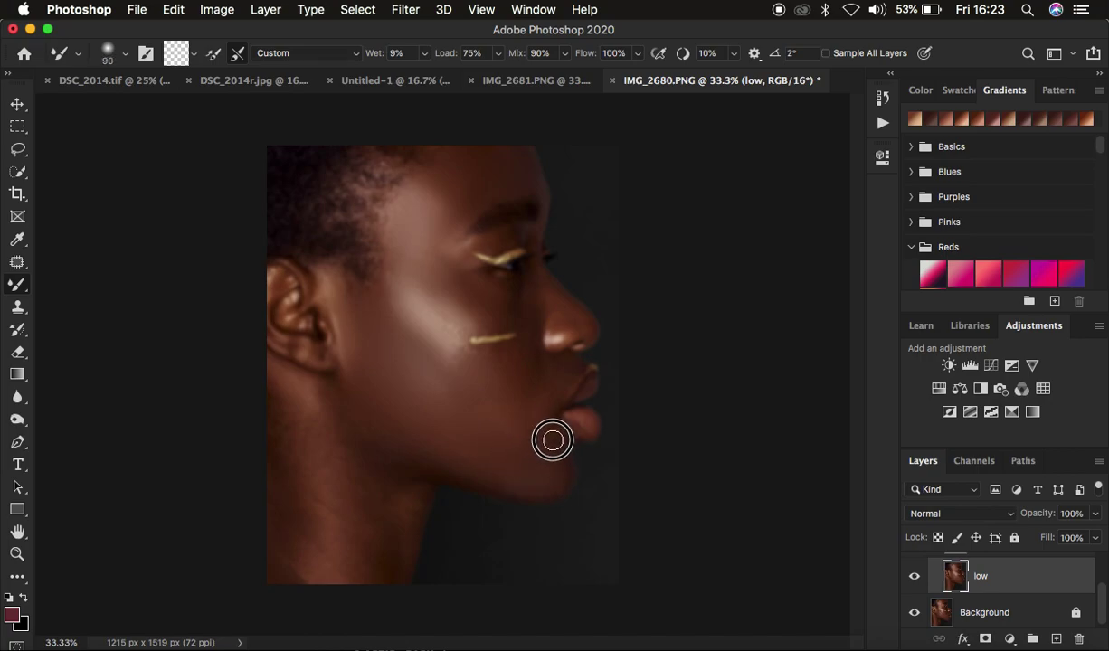
{"action": "left_click_drag", "start_coordinate": [496, 467], "coordinate": [513, 474]}
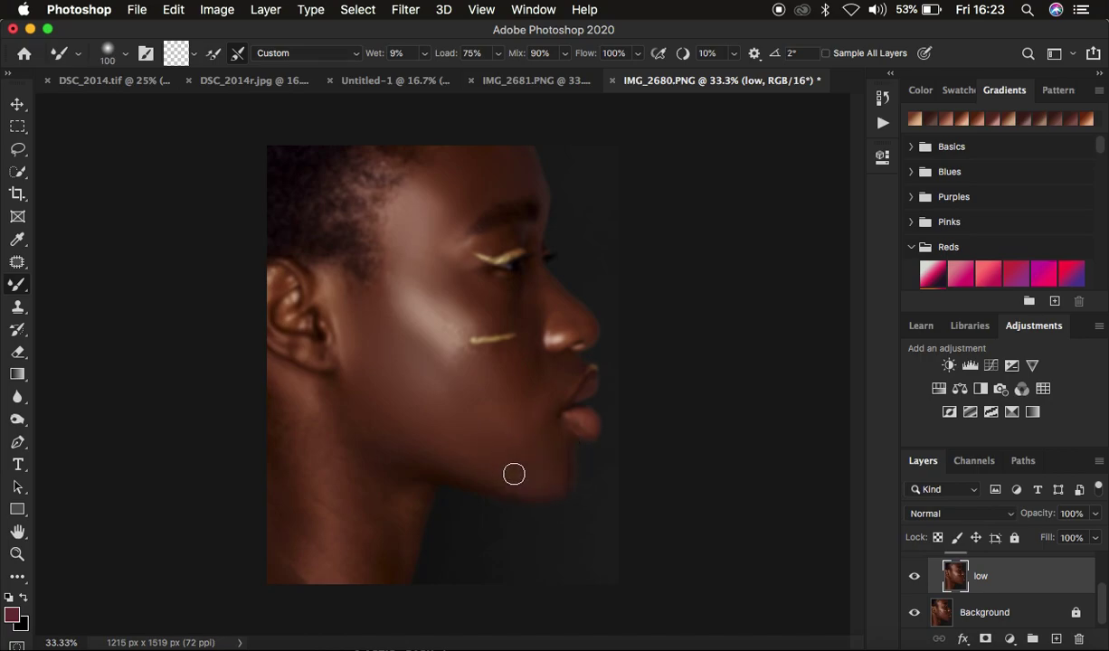
{"action": "mouse_move", "coordinate": [465, 422]}
{"action": "left_mouse_down"}
{"action": "mouse_move", "coordinate": [522, 441]}
{"action": "mouse_move", "coordinate": [484, 420]}
{"action": "mouse_move", "coordinate": [519, 453]}
{"action": "left_mouse_up"}
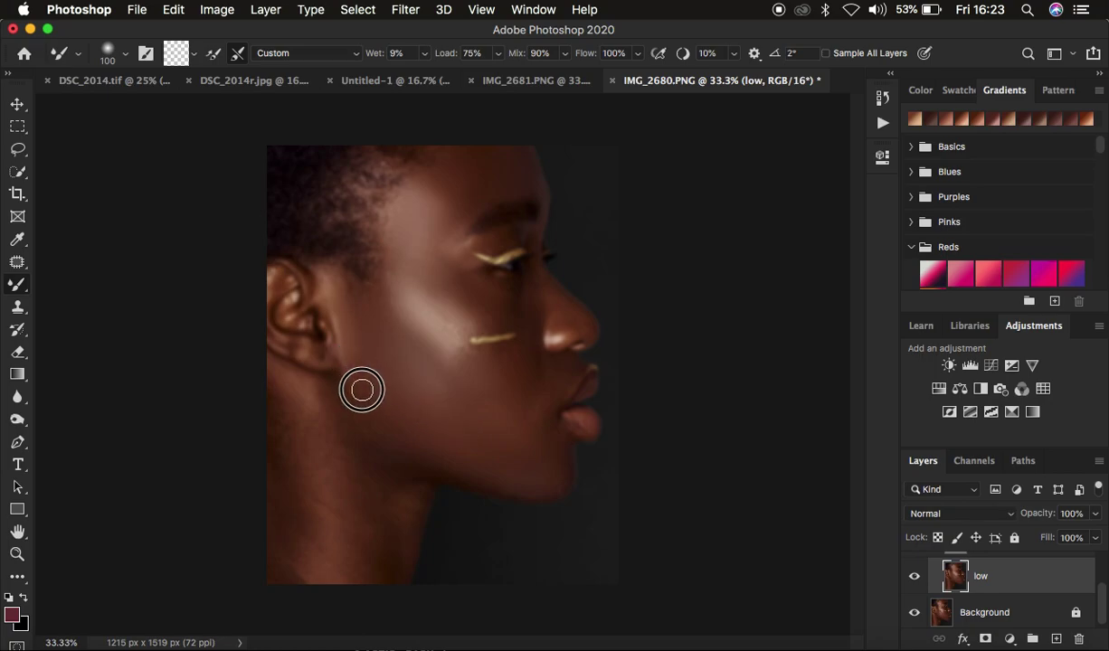
- Smooth the neck below the ear, the under-eye area and the side of the nose, resizing the Mixer Brush to suit each area
{"action": "mouse_move", "coordinate": [360, 387]}
{"action": "left_mouse_down"}
{"action": "mouse_move", "coordinate": [343, 416]}
{"action": "mouse_move", "coordinate": [375, 442]}
{"action": "mouse_move", "coordinate": [376, 490]}
{"action": "left_mouse_up"}
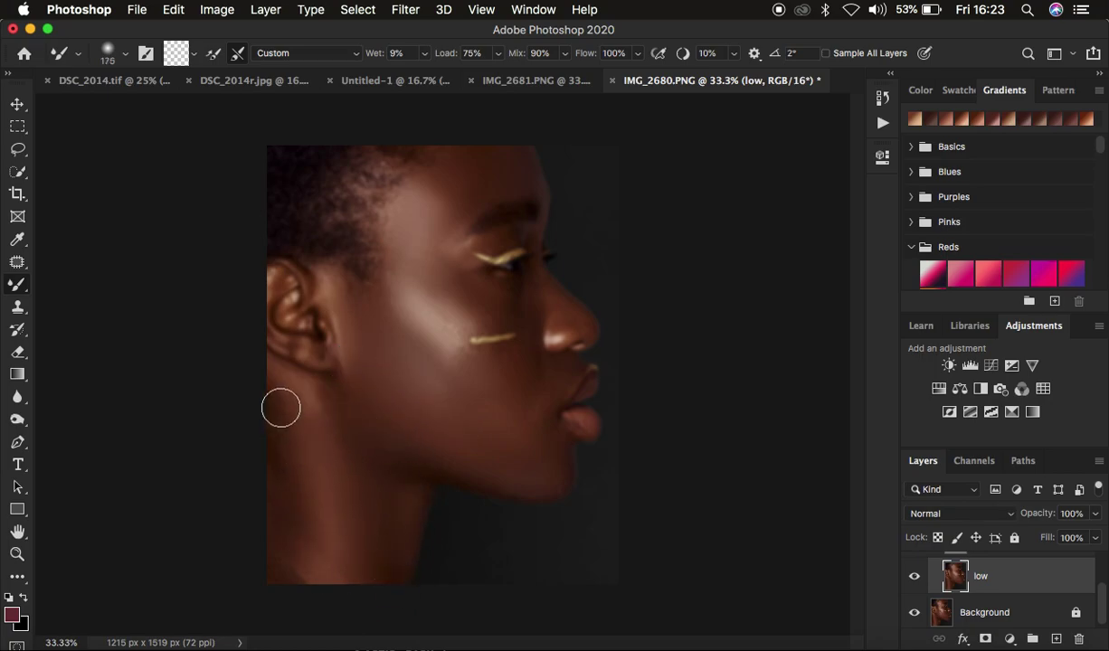
{"action": "mouse_move", "coordinate": [470, 456]}
{"action": "left_mouse_down"}
{"action": "mouse_move", "coordinate": [522, 470]}
{"action": "mouse_move", "coordinate": [498, 364]}
{"action": "mouse_move", "coordinate": [532, 411]}
{"action": "mouse_move", "coordinate": [517, 406]}
{"action": "mouse_move", "coordinate": [487, 304]}
{"action": "mouse_move", "coordinate": [439, 299]}
{"action": "mouse_move", "coordinate": [441, 337]}
{"action": "mouse_move", "coordinate": [467, 325]}
{"action": "left_mouse_up"}
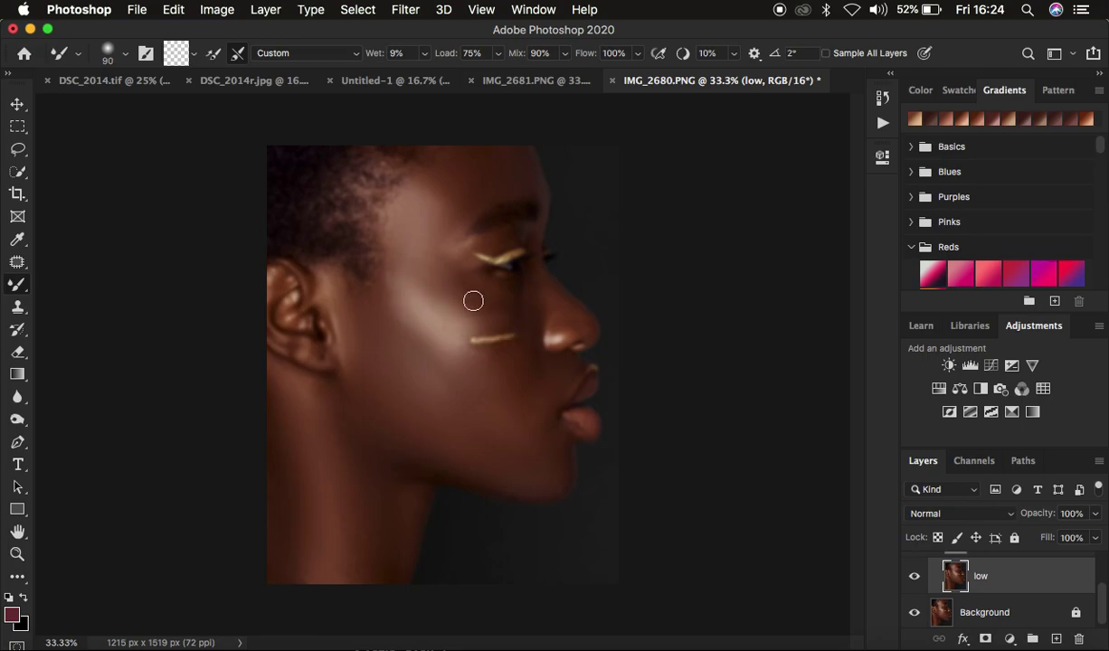
{"action": "left_click_drag", "start_coordinate": [529, 285], "coordinate": [559, 304]}
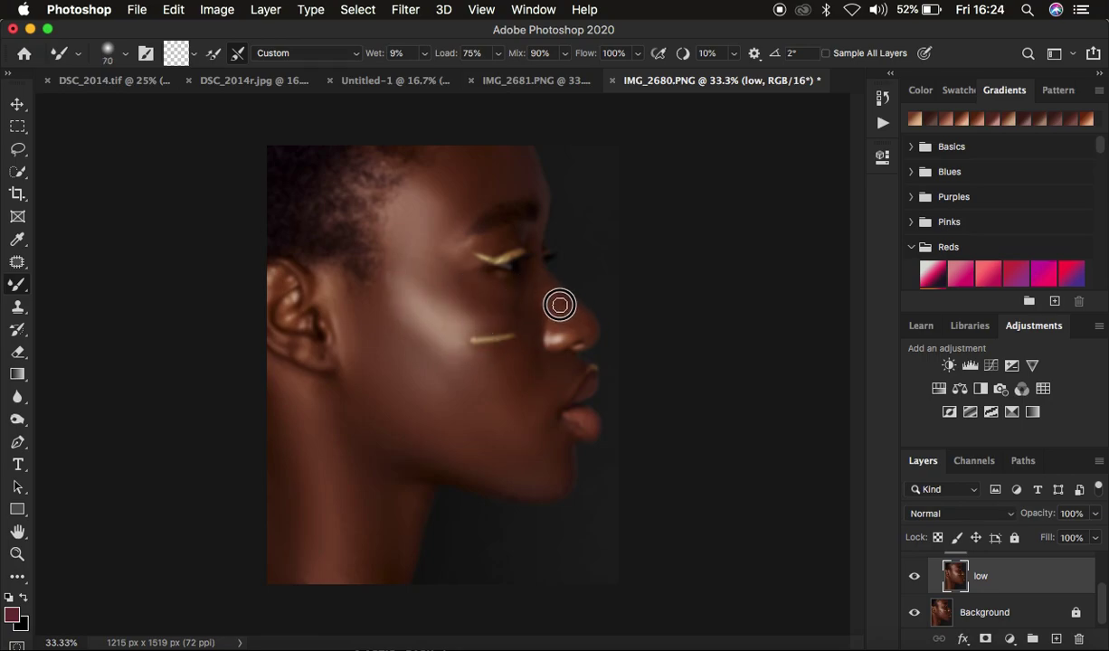
{"action": "mouse_move", "coordinate": [466, 249]}
{"action": "left_mouse_down"}
{"action": "mouse_move", "coordinate": [441, 241]}
{"action": "mouse_move", "coordinate": [474, 285]}
{"action": "mouse_move", "coordinate": [391, 256]}
{"action": "mouse_move", "coordinate": [373, 300]}
{"action": "mouse_move", "coordinate": [345, 302]}
{"action": "left_mouse_up"}
- Refine the transitions beside the mouth, along the jaw edge and under the eye with larger and smaller Mixer Brush sizes
{"action": "key", "text": "bracketright"}
{"action": "key", "text": "bracketright"}
{"action": "mouse_move", "coordinate": [486, 407]}
{"action": "left_mouse_down"}
{"action": "mouse_move", "coordinate": [530, 426]}
{"action": "mouse_move", "coordinate": [522, 396]}
{"action": "left_mouse_up"}
{"action": "key", "text": "bracketleft"}
{"action": "key", "text": "bracketleft"}
{"action": "left_click_drag", "start_coordinate": [426, 477], "coordinate": [417, 481]}
{"action": "mouse_move", "coordinate": [480, 350]}
{"action": "left_mouse_down"}
{"action": "mouse_move", "coordinate": [548, 386]}
{"action": "mouse_move", "coordinate": [530, 313]}
{"action": "left_mouse_up"}
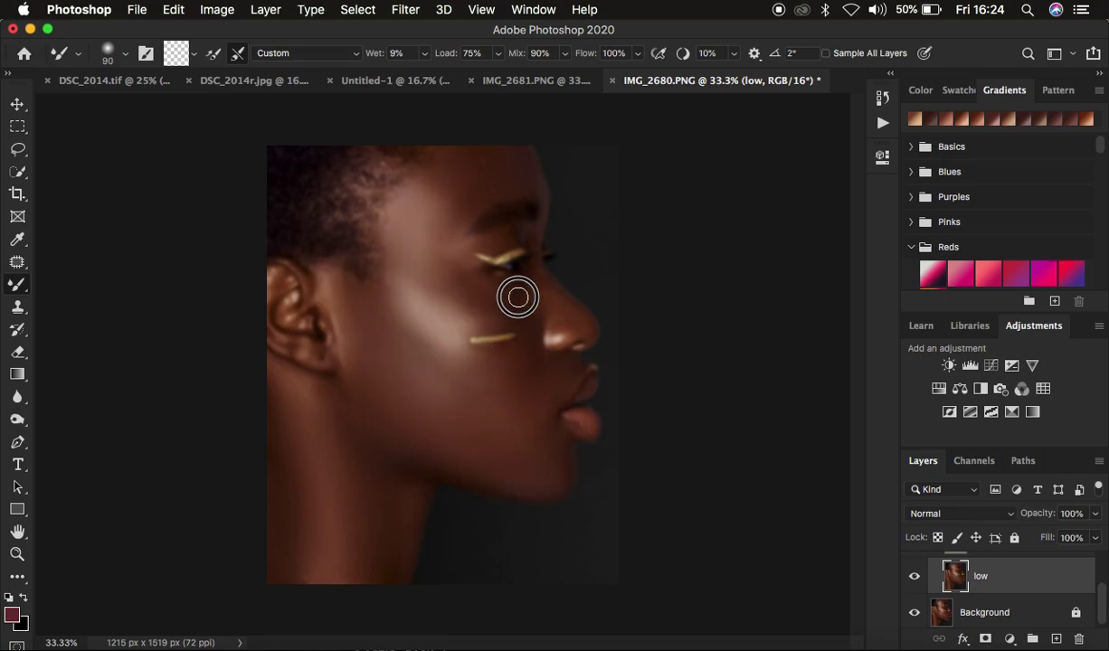
- Show the high layer and toggle the freq sep group's visibility to compare the retouched skin with the original, including at 50% zoom
{"action": "scroll", "coordinate": [995, 579], "scroll_direction": "up", "scroll_amount": 2}
{"action": "left_click", "coordinate": [914, 564]}
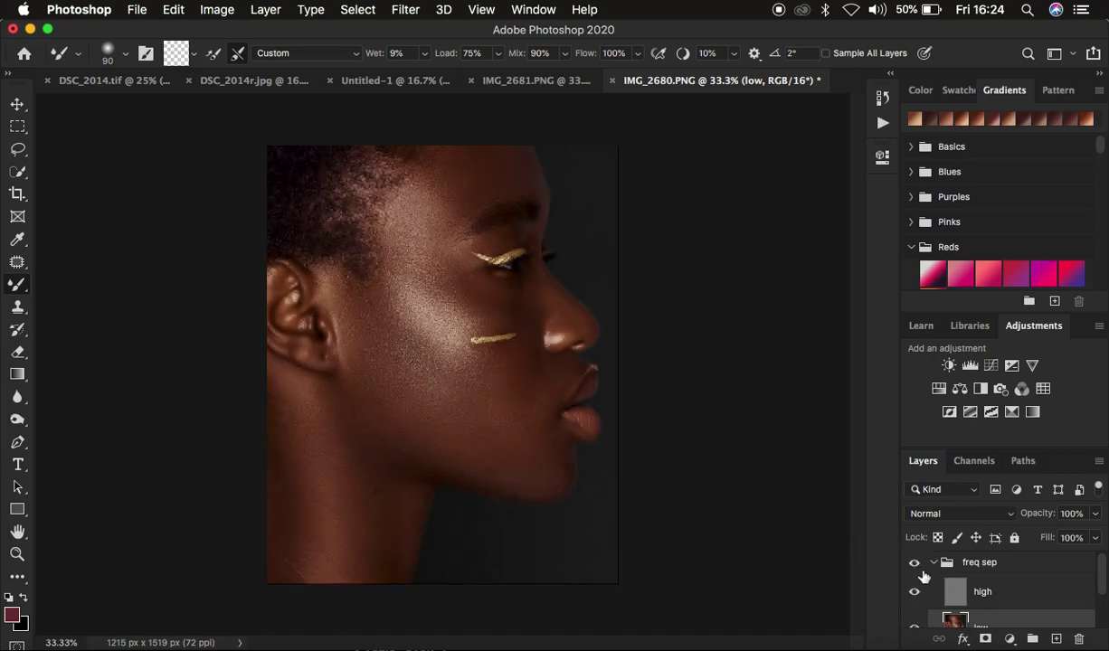
{"action": "left_click", "coordinate": [913, 564]}
{"action": "left_click", "coordinate": [914, 564]}
{"action": "left_click", "coordinate": [913, 564]}
{"action": "left_click", "coordinate": [913, 564]}
{"action": "key", "text": "super+plus"}
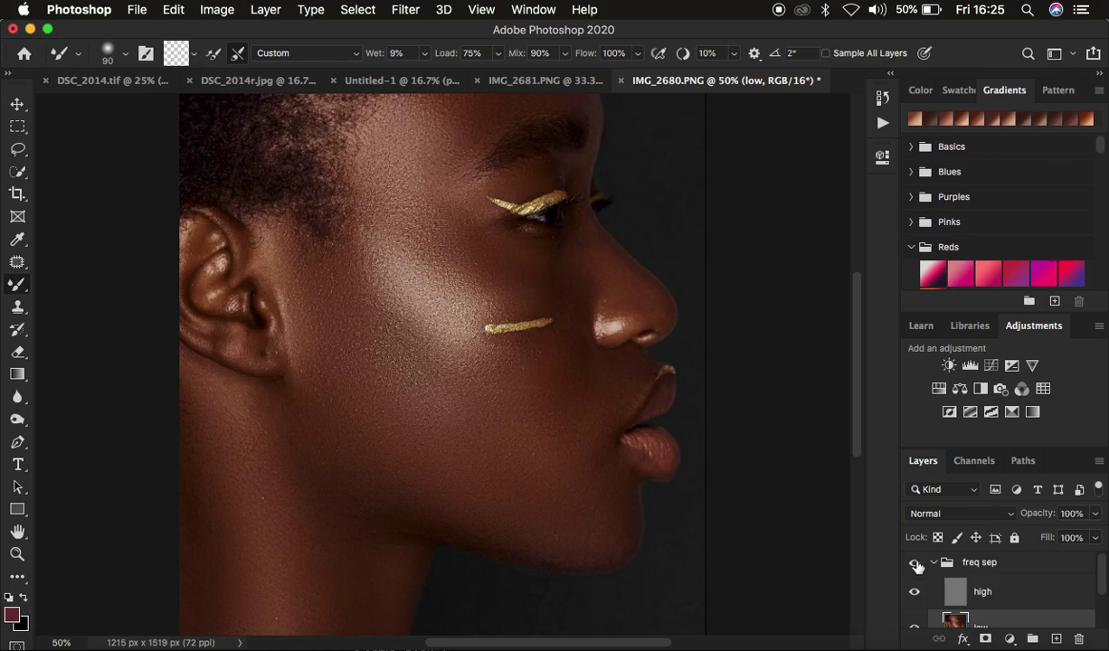
{"action": "left_click", "coordinate": [915, 565]}
{"action": "left_click", "coordinate": [914, 565]}
- With the texture visible, touch up the low layer's tones on the jaw, beside the nose and mouth, and along the neck
{"action": "mouse_move", "coordinate": [534, 549]}
{"action": "left_mouse_down"}
{"action": "mouse_move", "coordinate": [596, 560]}
{"action": "mouse_move", "coordinate": [608, 541]}
{"action": "mouse_move", "coordinate": [621, 544]}
{"action": "mouse_move", "coordinate": [517, 554]}
{"action": "mouse_move", "coordinate": [534, 551]}
{"action": "mouse_move", "coordinate": [463, 532]}
{"action": "mouse_move", "coordinate": [562, 558]}
{"action": "mouse_move", "coordinate": [612, 513]}
{"action": "mouse_move", "coordinate": [625, 534]}
{"action": "mouse_move", "coordinate": [486, 544]}
{"action": "mouse_move", "coordinate": [534, 547]}
{"action": "left_mouse_up"}
{"action": "left_click_drag", "start_coordinate": [619, 389], "coordinate": [604, 387]}
{"action": "mouse_move", "coordinate": [581, 327]}
{"action": "left_mouse_down"}
{"action": "mouse_move", "coordinate": [581, 342]}
{"action": "mouse_move", "coordinate": [594, 329]}
{"action": "mouse_move", "coordinate": [581, 366]}
{"action": "mouse_move", "coordinate": [582, 337]}
{"action": "mouse_move", "coordinate": [517, 348]}
{"action": "left_mouse_up"}
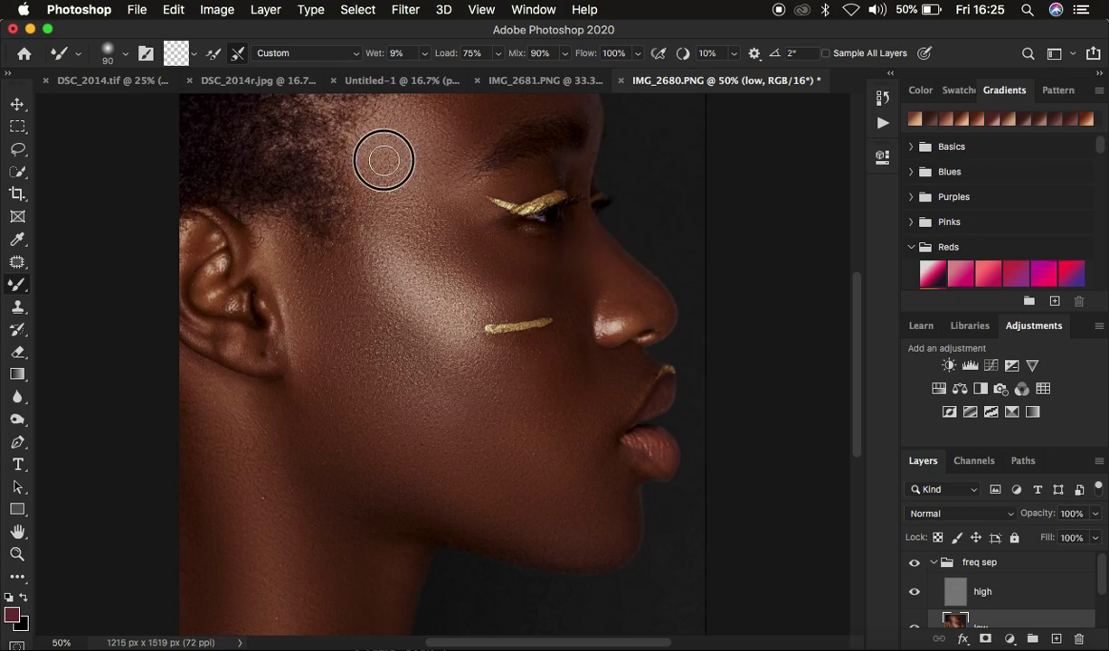
{"action": "mouse_move", "coordinate": [255, 380]}
{"action": "left_mouse_down"}
{"action": "mouse_move", "coordinate": [238, 460]}
{"action": "mouse_move", "coordinate": [211, 448]}
{"action": "mouse_move", "coordinate": [203, 393]}
{"action": "mouse_move", "coordinate": [210, 376]}
{"action": "mouse_move", "coordinate": [205, 559]}
{"action": "left_mouse_up"}
{"action": "mouse_move", "coordinate": [350, 511]}
{"action": "left_mouse_down"}
{"action": "mouse_move", "coordinate": [316, 636]}
{"action": "mouse_move", "coordinate": [308, 619]}
{"action": "left_mouse_up"}
- Smooth the forehead above the eyebrow and the skin beside the lips with the Mixer Brush
{"action": "key", "text": "super+minus"}
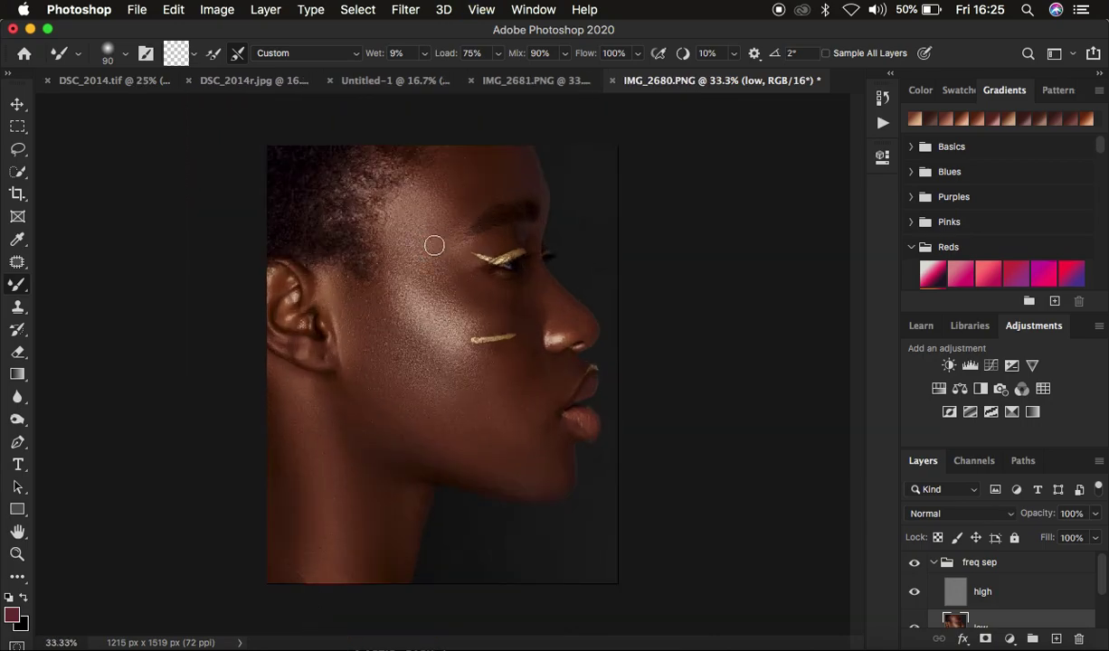
{"action": "left_click_drag", "start_coordinate": [493, 185], "coordinate": [482, 187]}
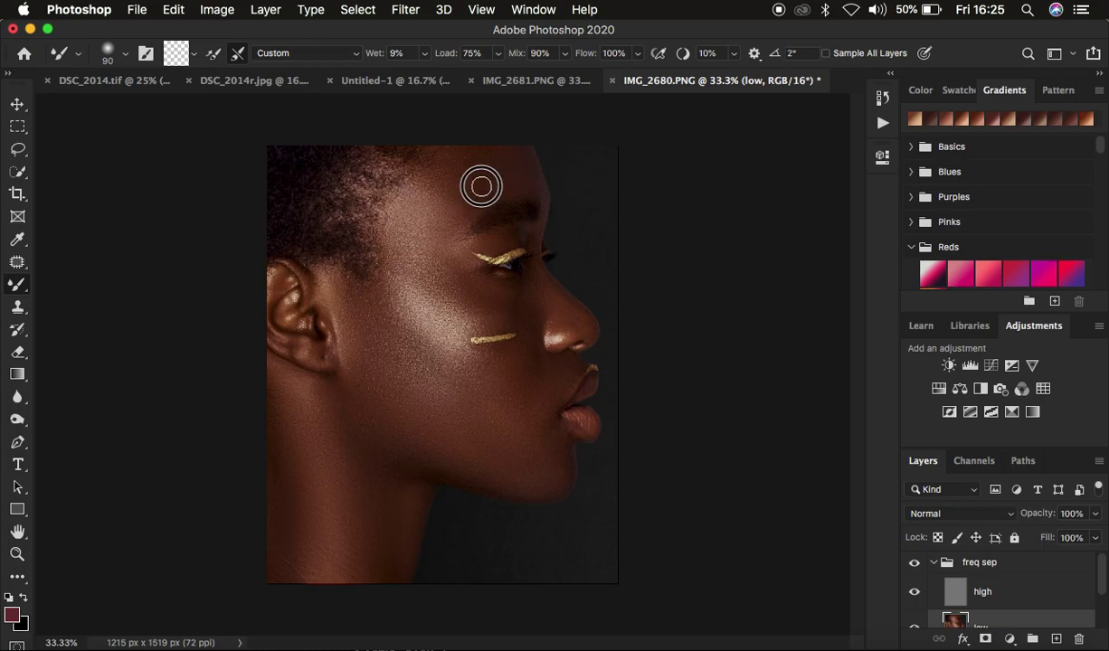
{"action": "mouse_move", "coordinate": [540, 386]}
{"action": "left_mouse_down"}
{"action": "mouse_move", "coordinate": [525, 410]}
{"action": "mouse_move", "coordinate": [534, 396]}
{"action": "left_mouse_up"}
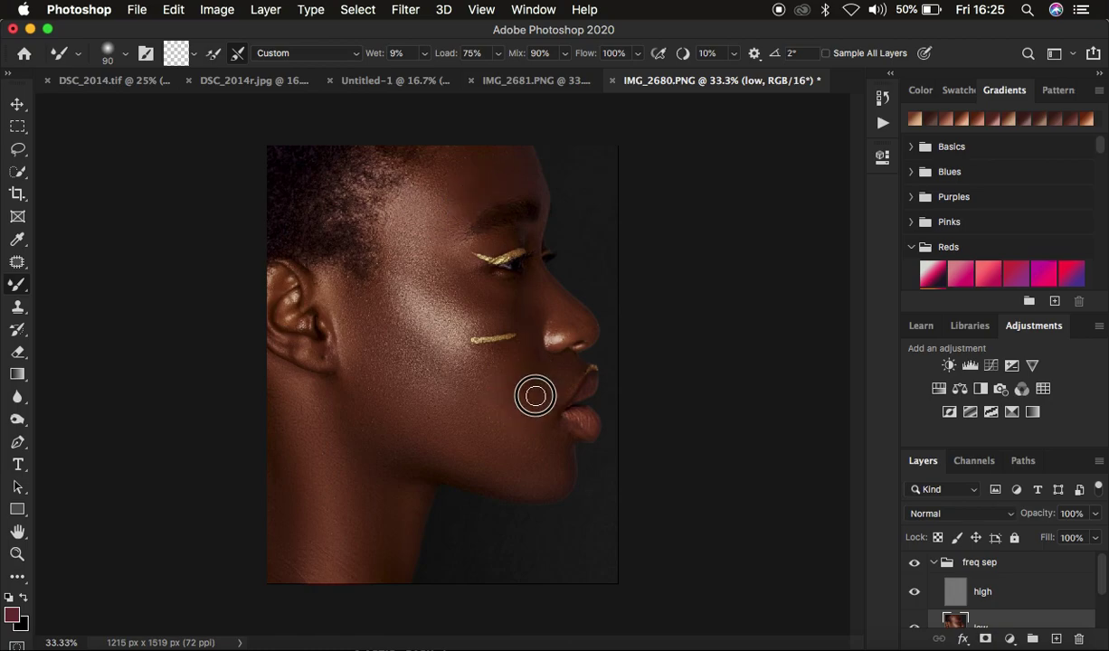
- Lasso the cheek from the ear toward the jaw, apply a Gaussian Blur with a 15-pixel radius, and deselect
{"action": "left_click", "coordinate": [17, 150]}
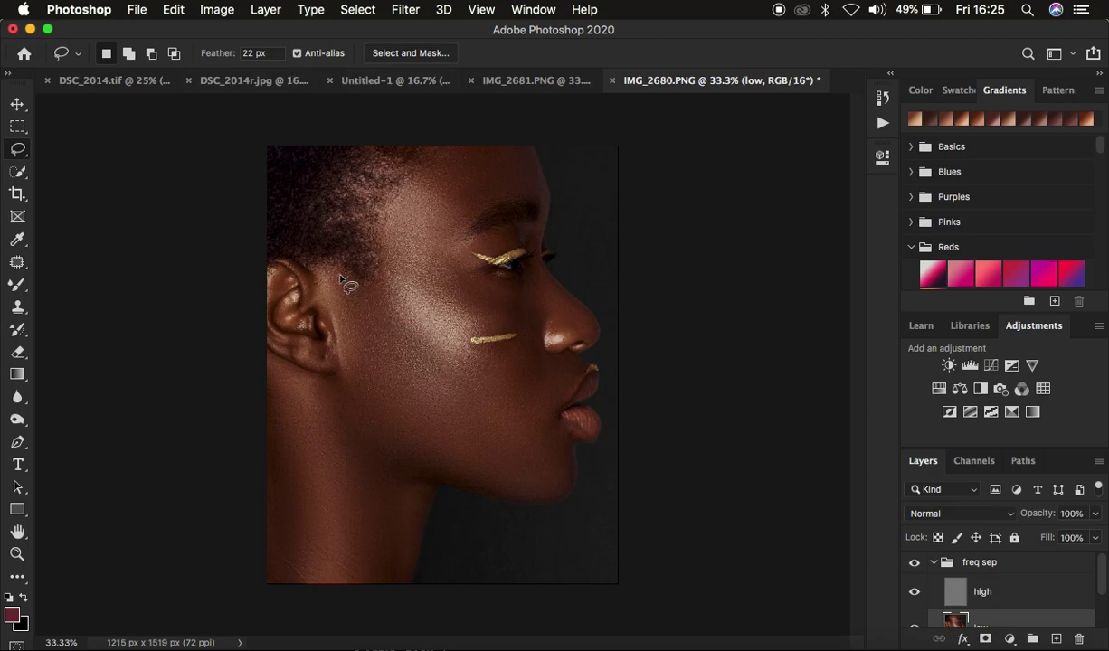
{"action": "mouse_move", "coordinate": [339, 277]}
{"action": "left_mouse_down"}
{"action": "mouse_move", "coordinate": [378, 290]}
{"action": "mouse_move", "coordinate": [509, 409]}
{"action": "mouse_move", "coordinate": [523, 456]}
{"action": "mouse_move", "coordinate": [525, 441]}
{"action": "mouse_move", "coordinate": [491, 468]}
{"action": "mouse_move", "coordinate": [444, 469]}
{"action": "mouse_move", "coordinate": [398, 441]}
{"action": "mouse_move", "coordinate": [356, 391]}
{"action": "mouse_move", "coordinate": [331, 272]}
{"action": "left_mouse_up"}
{"action": "left_click", "coordinate": [405, 10]}
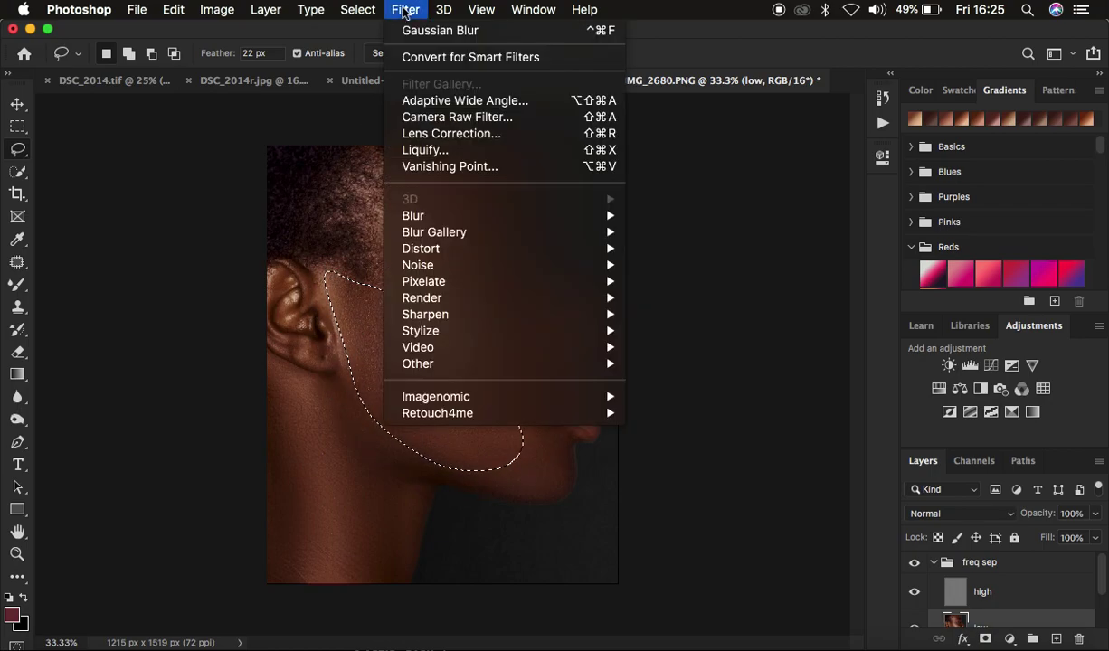
{"action": "mouse_move", "coordinate": [474, 217]}
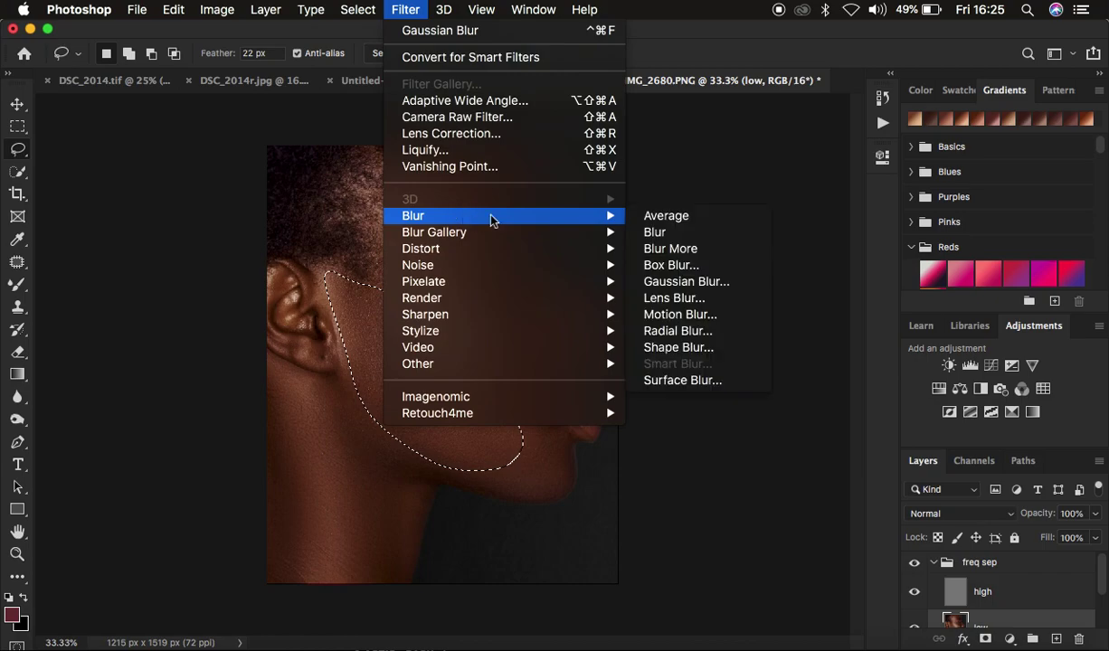
{"action": "left_click", "coordinate": [694, 283]}
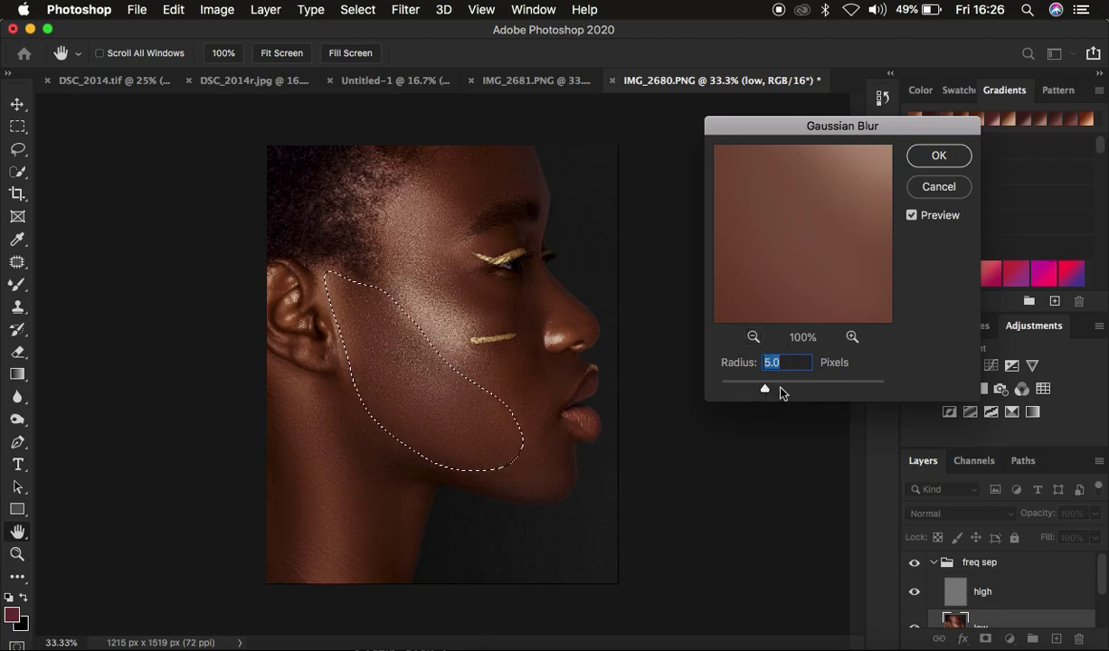
{"action": "left_click_drag", "start_coordinate": [764, 391], "coordinate": [783, 389]}
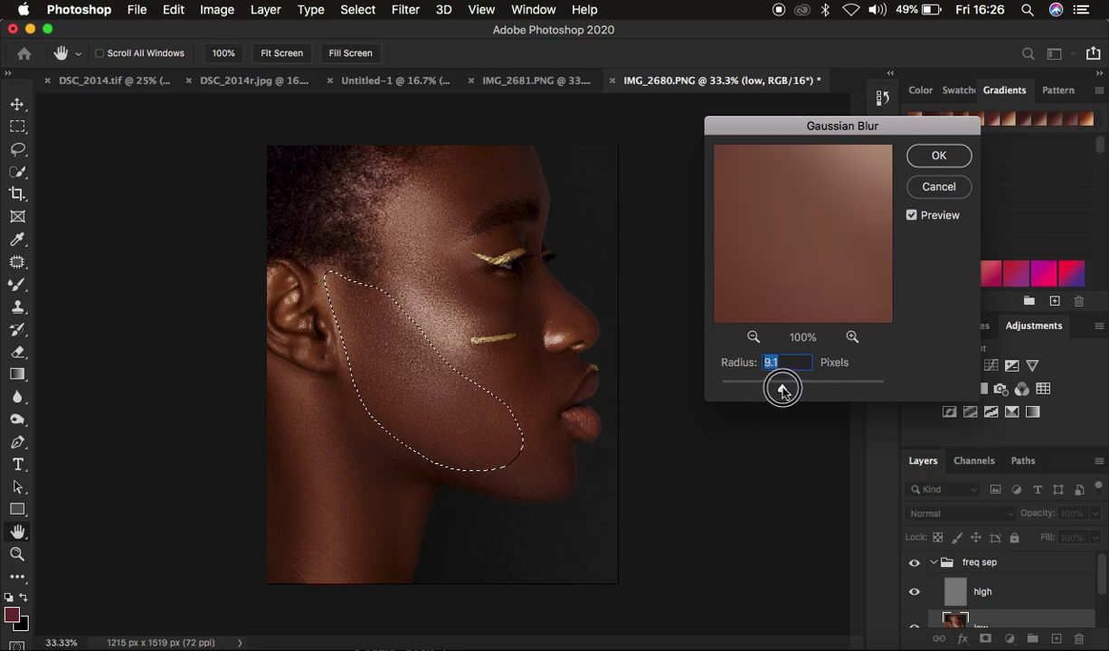
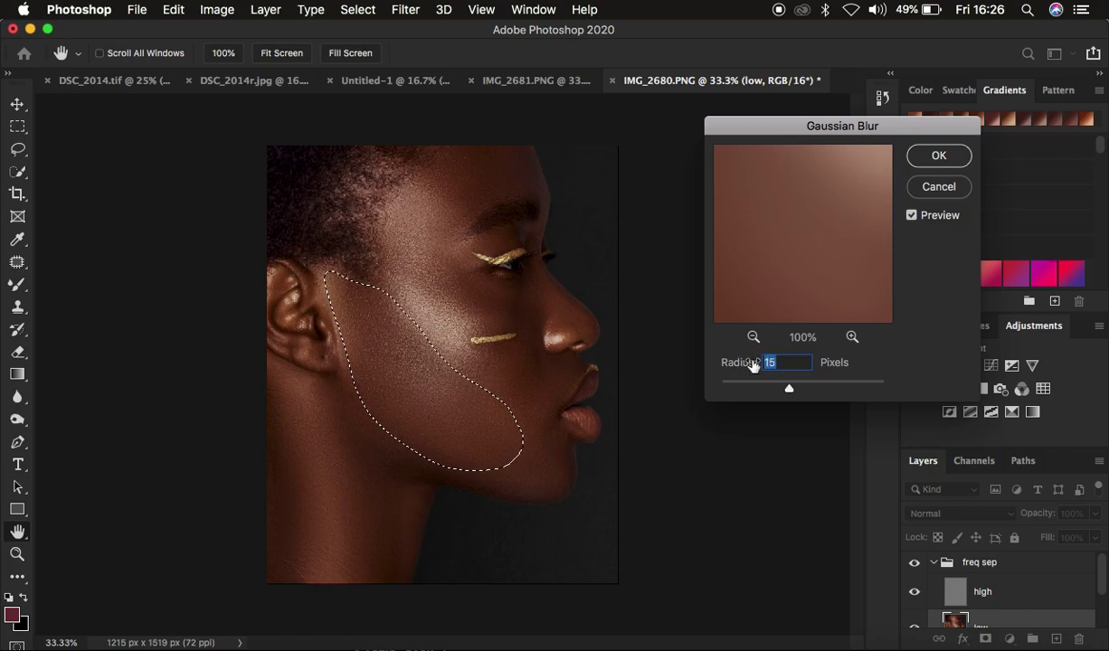
{"action": "type", "text": "5"}
{"action": "key", "text": "BackSpace"}
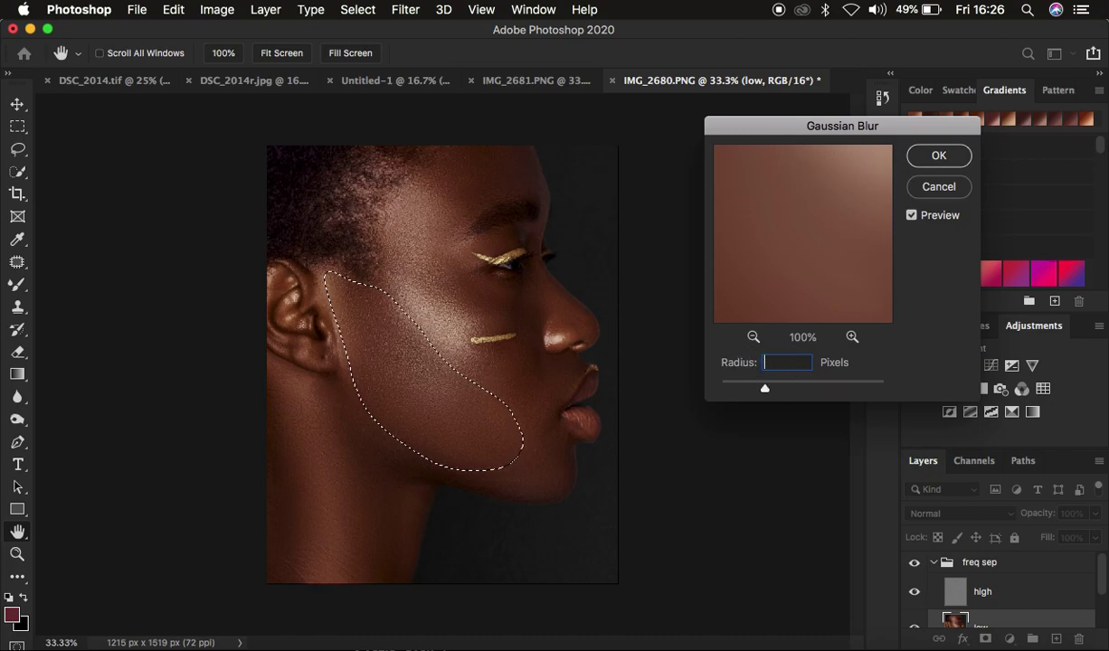
{"action": "type", "text": "15"}
{"action": "key", "text": "Return"}
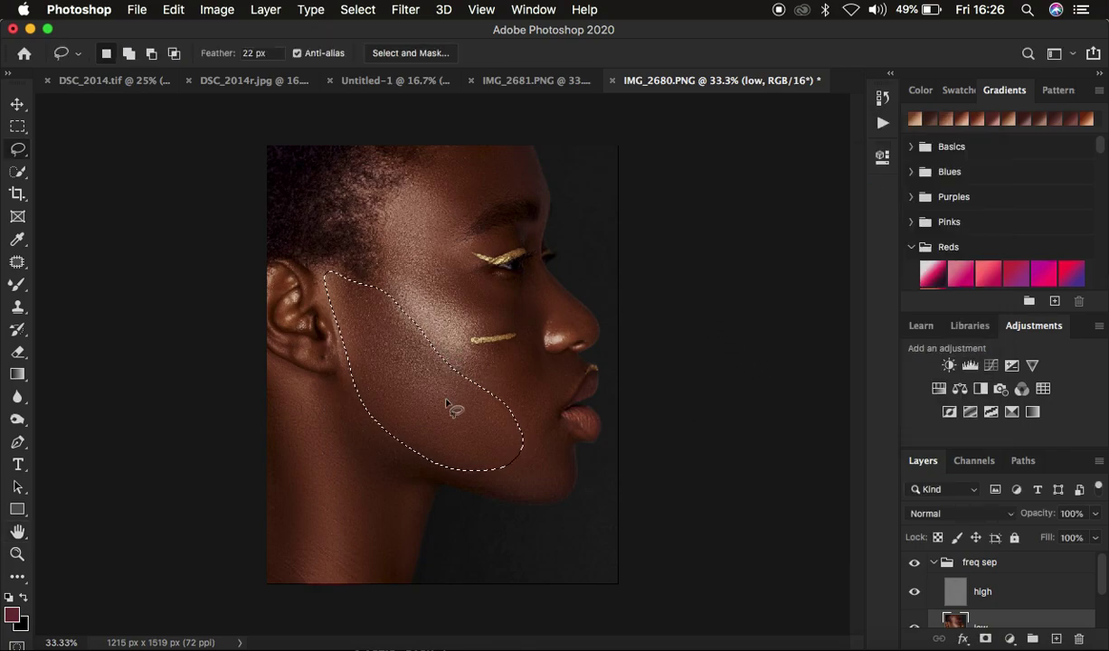
{"action": "key", "text": "super+d"}
- Lasso the chin area below the lips, reapply the same Gaussian Blur to it, and deselect
{"action": "key", "text": "super+equal"}
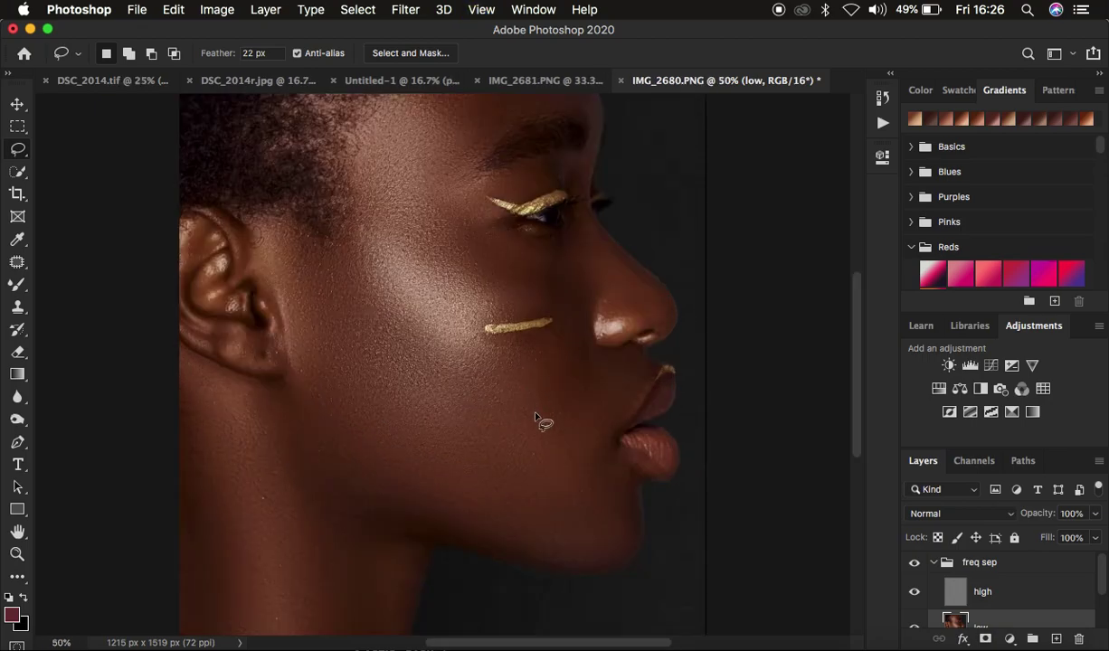
{"action": "scroll", "coordinate": [534, 415], "scroll_direction": "down", "scroll_amount": 2}
{"action": "mouse_move", "coordinate": [588, 406]}
{"action": "left_mouse_down"}
{"action": "mouse_move", "coordinate": [527, 425]}
{"action": "mouse_move", "coordinate": [475, 461]}
{"action": "mouse_move", "coordinate": [535, 511]}
{"action": "mouse_move", "coordinate": [588, 521]}
{"action": "mouse_move", "coordinate": [632, 507]}
{"action": "mouse_move", "coordinate": [635, 440]}
{"action": "mouse_move", "coordinate": [604, 395]}
{"action": "left_mouse_up"}
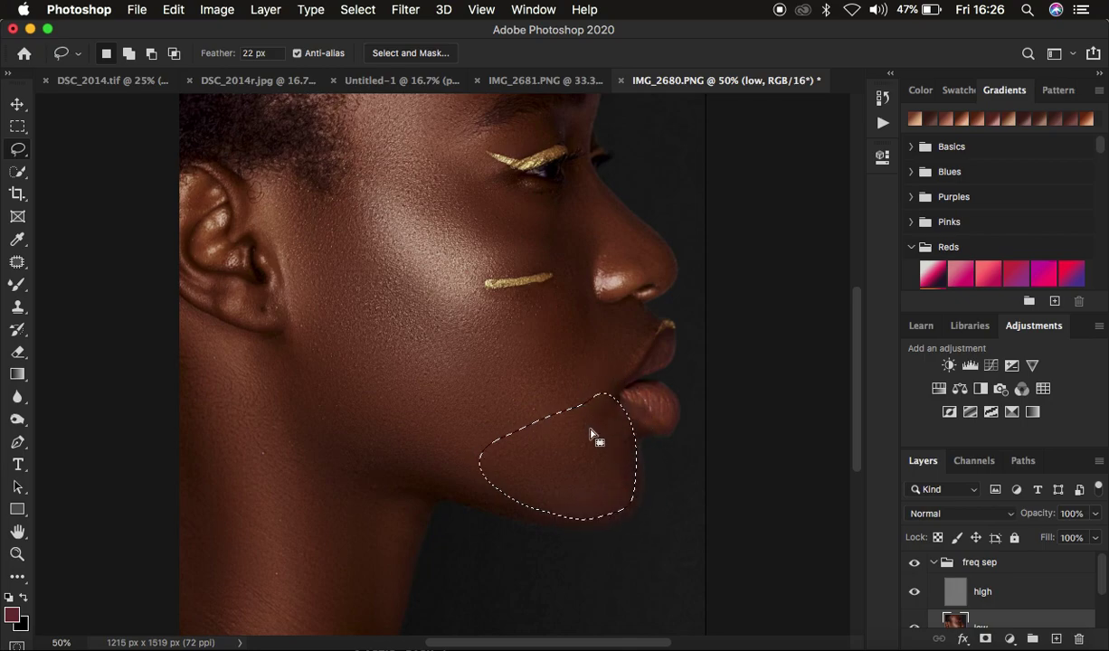
{"action": "right_click", "coordinate": [589, 433]}
{"action": "left_click", "coordinate": [635, 581]}
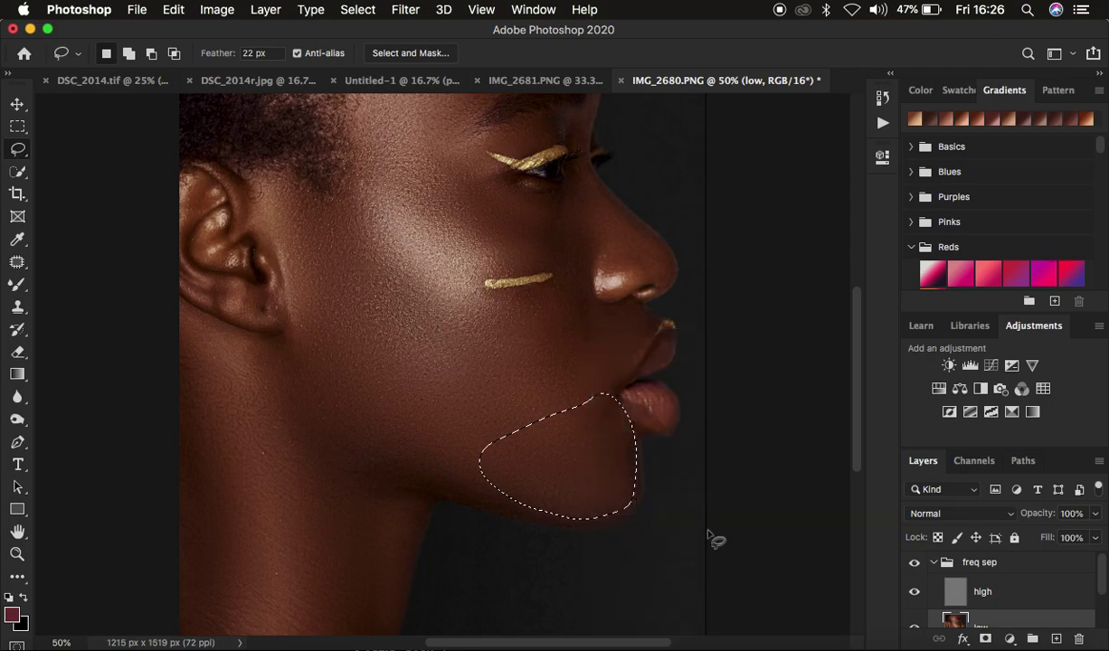
{"action": "key", "text": "super+d"}
- Lasso the skin between the gold cheek stripe and the upper lip and reapply the Gaussian Blur
{"action": "mouse_move", "coordinate": [576, 279]}
{"action": "left_mouse_down"}
{"action": "mouse_move", "coordinate": [497, 298]}
{"action": "mouse_move", "coordinate": [575, 372]}
{"action": "mouse_move", "coordinate": [597, 348]}
{"action": "mouse_move", "coordinate": [579, 286]}
{"action": "left_mouse_up"}
{"action": "right_click", "coordinate": [577, 331]}
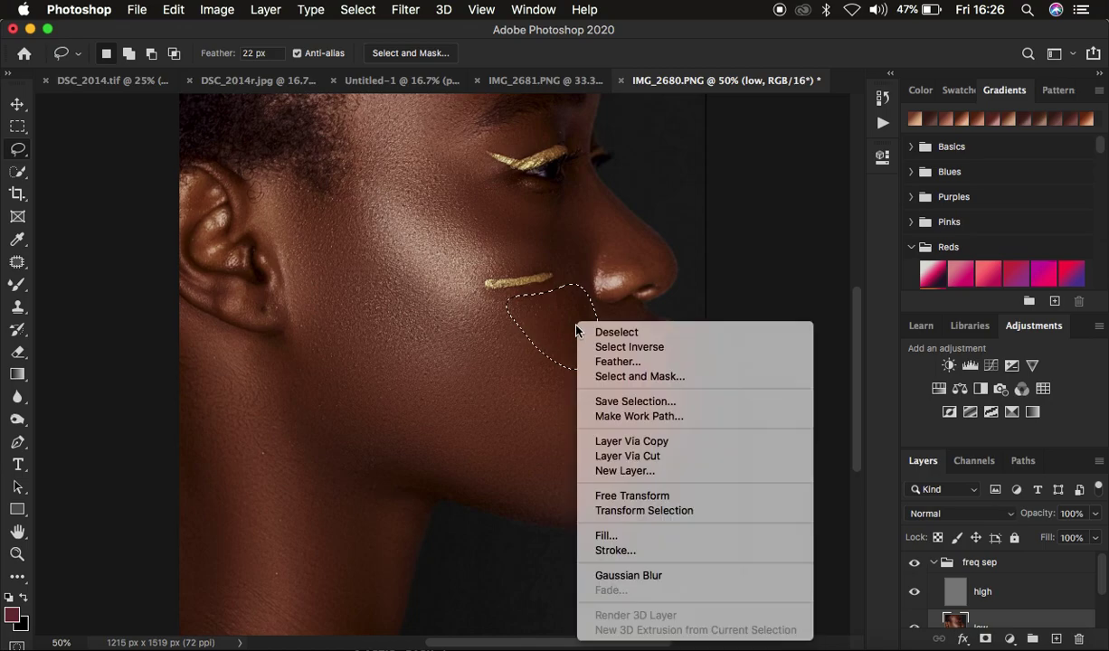
{"action": "left_click", "coordinate": [674, 574]}
- Lasso the under-eye skin between the gold eyeliner and the gold cheek stripe, reapply the Gaussian Blur, and deselect
{"action": "mouse_move", "coordinate": [443, 178]}
{"action": "left_mouse_down"}
{"action": "mouse_move", "coordinate": [473, 232]}
{"action": "mouse_move", "coordinate": [524, 265]}
{"action": "mouse_move", "coordinate": [558, 268]}
{"action": "mouse_move", "coordinate": [562, 293]}
{"action": "mouse_move", "coordinate": [599, 247]}
{"action": "mouse_move", "coordinate": [595, 208]}
{"action": "mouse_move", "coordinate": [529, 202]}
{"action": "mouse_move", "coordinate": [452, 170]}
{"action": "left_mouse_up"}
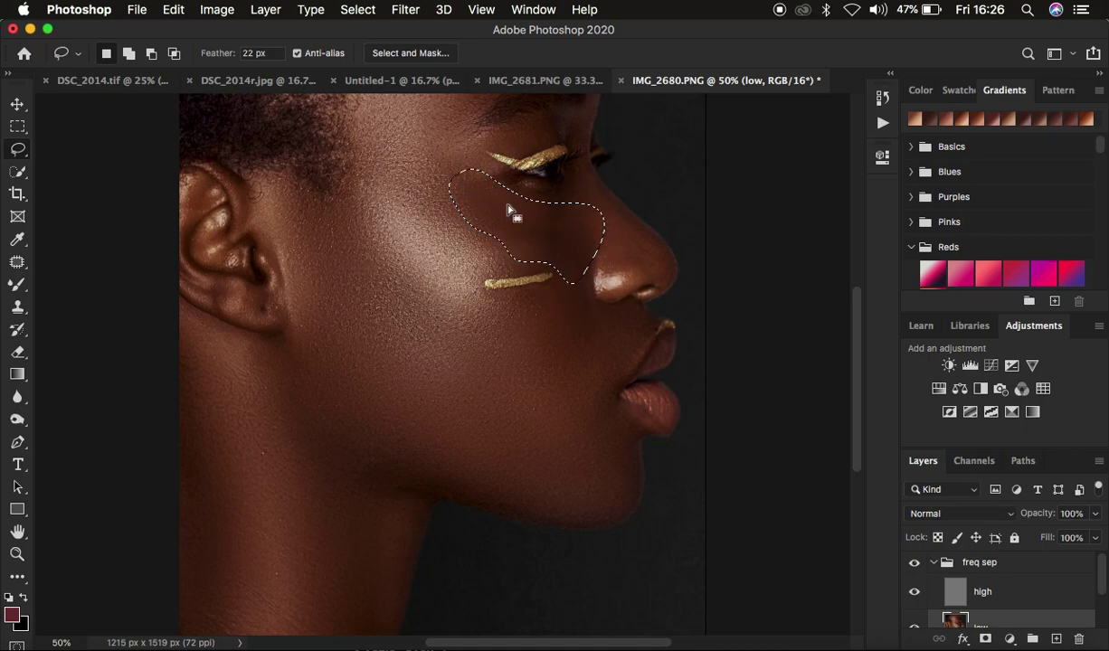
{"action": "right_click", "coordinate": [511, 208]}
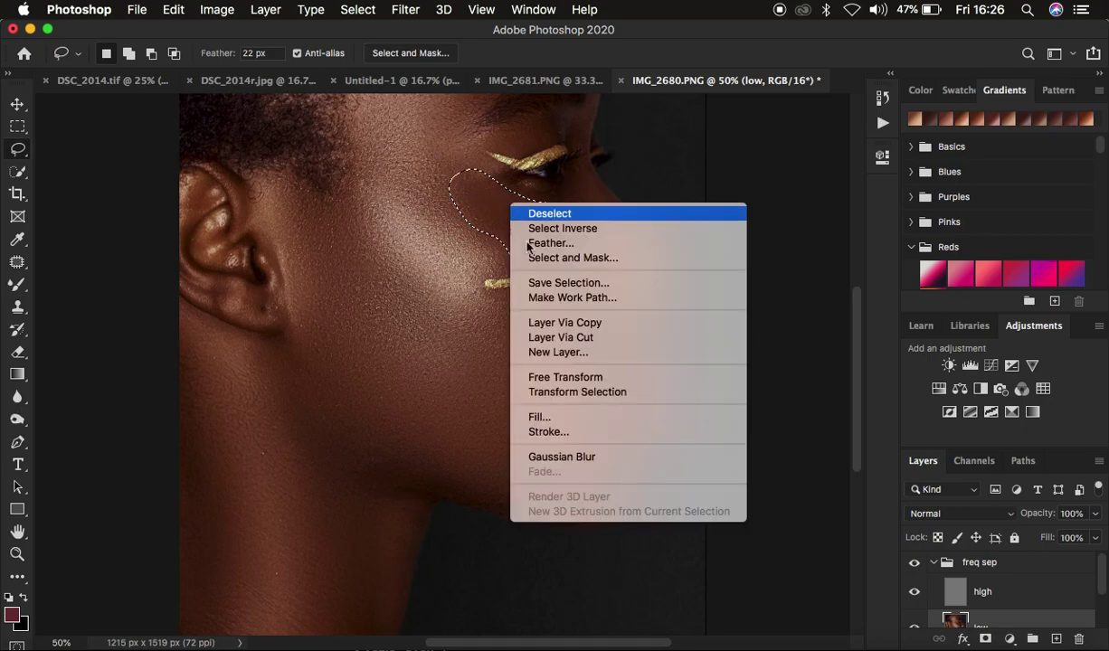
{"action": "left_click", "coordinate": [612, 463]}
{"action": "left_click", "coordinate": [644, 428]}
- Lasso the forehead and temple above the eyebrow, reapply the Gaussian Blur, and deselect
{"action": "scroll", "coordinate": [640, 271], "scroll_direction": "up", "scroll_amount": 2}
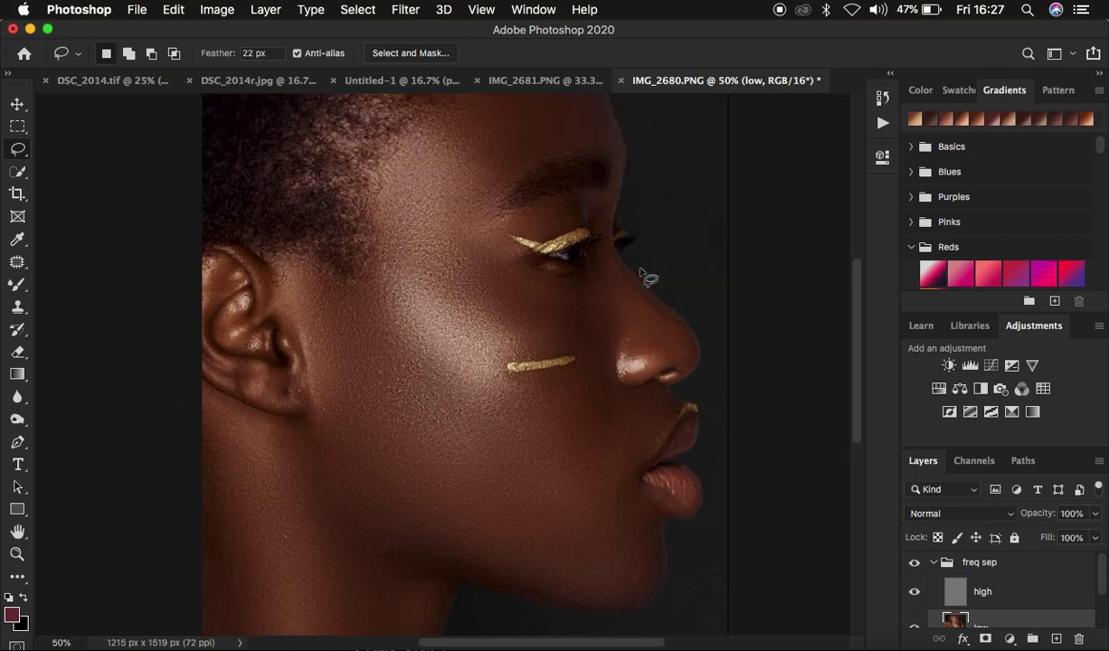
{"action": "mouse_move", "coordinate": [355, 245]}
{"action": "left_mouse_down"}
{"action": "mouse_move", "coordinate": [475, 251]}
{"action": "mouse_move", "coordinate": [517, 192]}
{"action": "mouse_move", "coordinate": [605, 153]}
{"action": "mouse_move", "coordinate": [581, 107]}
{"action": "mouse_move", "coordinate": [482, 94]}
{"action": "mouse_move", "coordinate": [391, 171]}
{"action": "mouse_move", "coordinate": [405, 209]}
{"action": "mouse_move", "coordinate": [417, 206]}
{"action": "left_mouse_up"}
{"action": "right_click", "coordinate": [421, 202]}
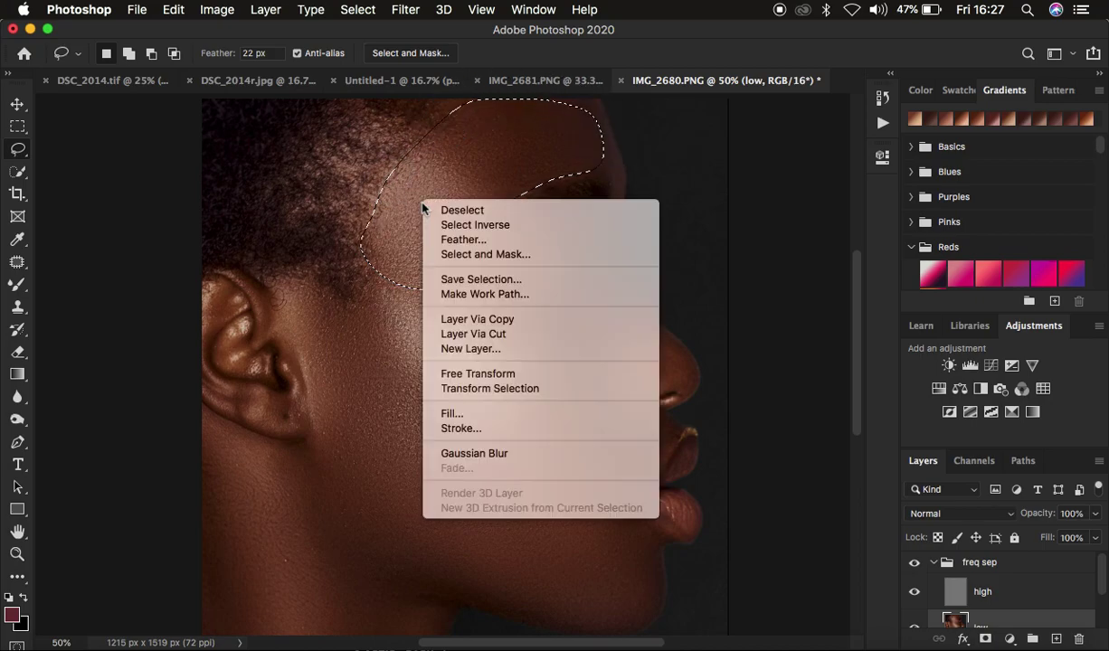
{"action": "left_click", "coordinate": [488, 453]}
{"action": "key", "text": "ctrl+d"}
- Lasso the strip of skin in front of the ear down to the jaw, reapply the Gaussian Blur, and deselect
{"action": "mouse_move", "coordinate": [303, 330]}
{"action": "left_mouse_down"}
{"action": "mouse_move", "coordinate": [359, 426]}
{"action": "mouse_move", "coordinate": [347, 509]}
{"action": "mouse_move", "coordinate": [325, 470]}
{"action": "mouse_move", "coordinate": [366, 525]}
{"action": "mouse_move", "coordinate": [327, 566]}
{"action": "mouse_move", "coordinate": [279, 495]}
{"action": "mouse_move", "coordinate": [291, 454]}
{"action": "mouse_move", "coordinate": [318, 446]}
{"action": "mouse_move", "coordinate": [300, 326]}
{"action": "left_mouse_up"}
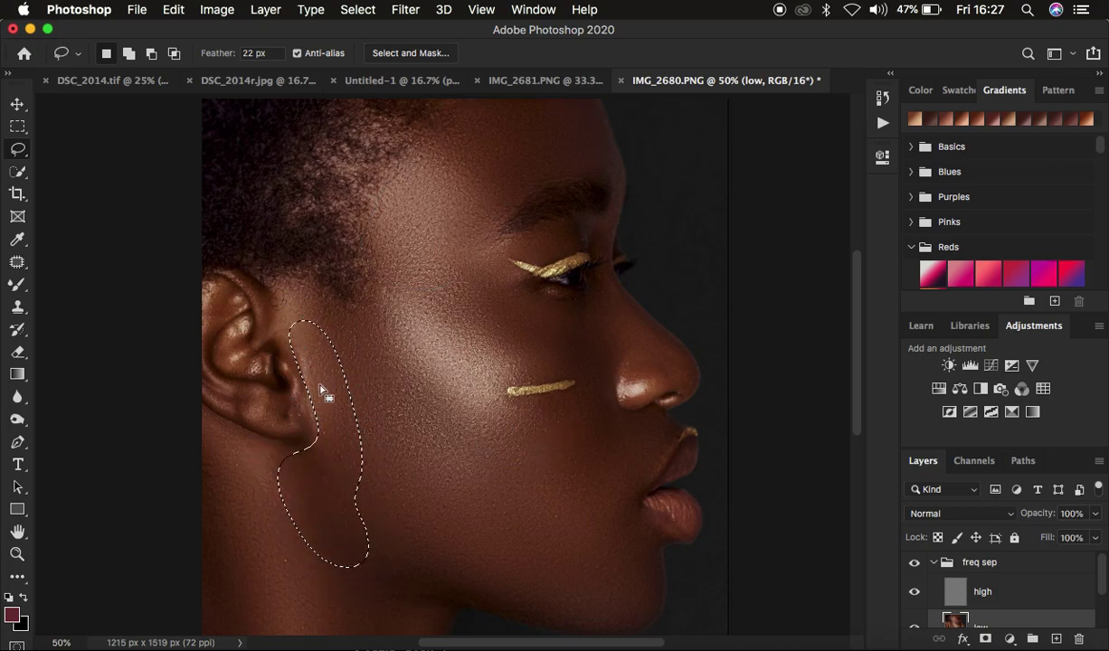
{"action": "right_click", "coordinate": [321, 389]}
{"action": "left_click", "coordinate": [380, 565]}
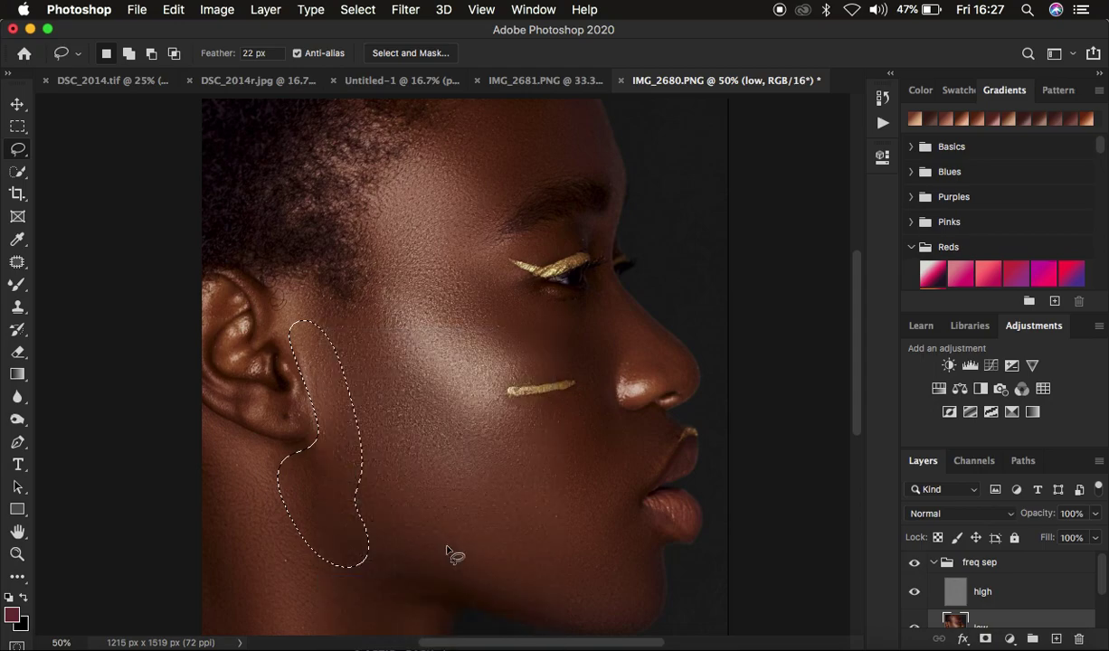
{"action": "key", "text": "super+d"}
- Lasso the bright highlight on the upper cheekbone beside the gold stripe and reapply the Gaussian Blur to it
{"action": "key", "text": "super+minus"}
{"action": "key", "text": "super+minus"}
{"action": "key", "text": "super+plus"}
{"action": "key", "text": "super+minus"}
{"action": "key", "text": "super+minus"}
{"action": "key", "text": "super+plus"}
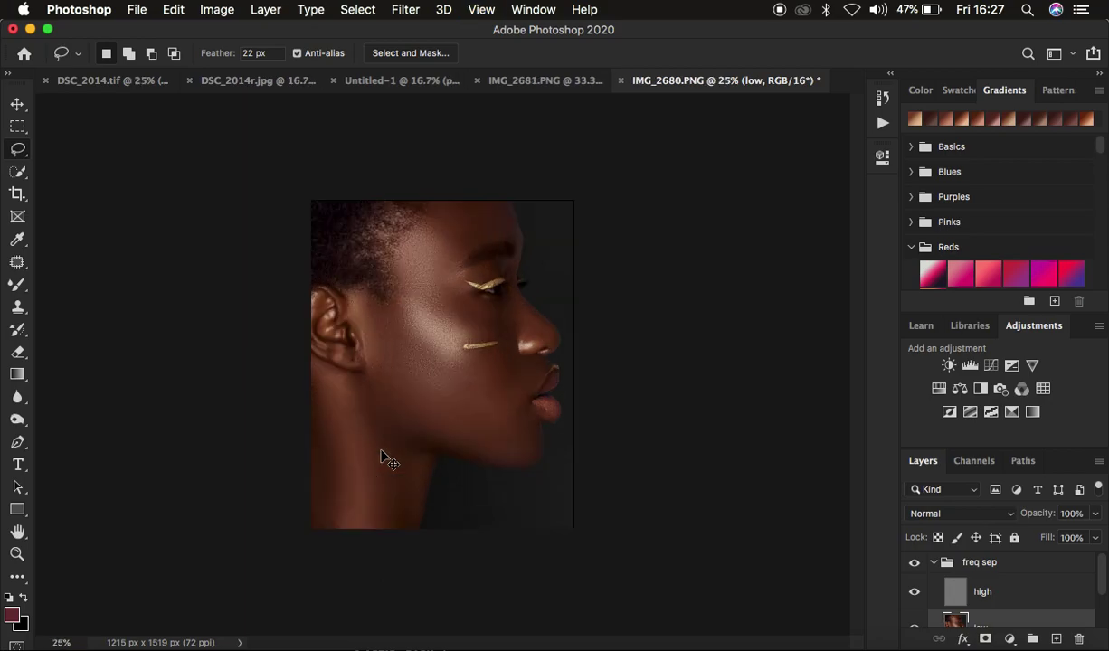
{"action": "mouse_move", "coordinate": [395, 294]}
{"action": "left_mouse_down"}
{"action": "mouse_move", "coordinate": [412, 333]}
{"action": "mouse_move", "coordinate": [454, 364]}
{"action": "mouse_move", "coordinate": [469, 324]}
{"action": "mouse_move", "coordinate": [398, 296]}
{"action": "left_mouse_up"}
{"action": "right_click", "coordinate": [426, 320]}
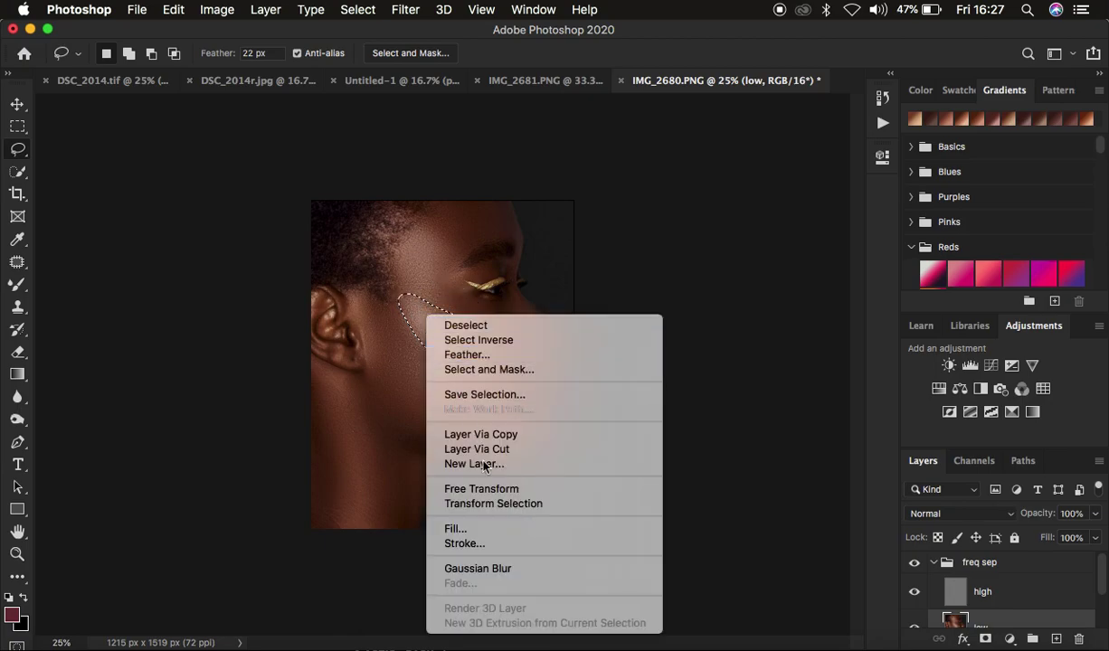
{"action": "left_click", "coordinate": [493, 544]}
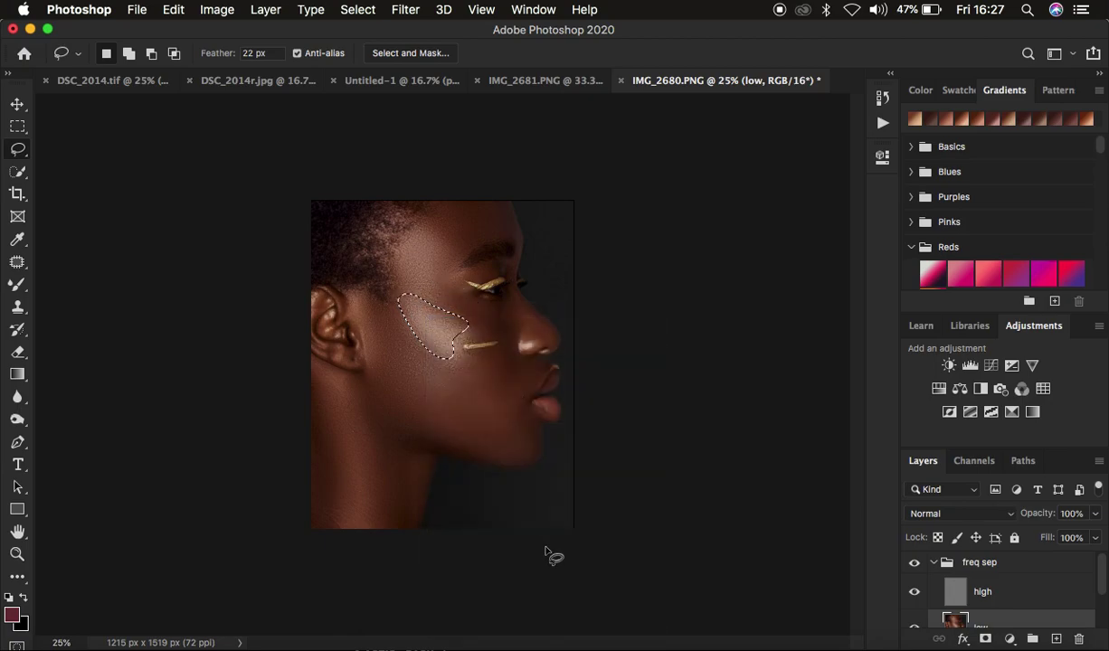
- Try fading the cheekbone's Gaussian Blur, confirm the fade at 100% opacity in Normal mode, and deselect
{"action": "right_click", "coordinate": [436, 330]}
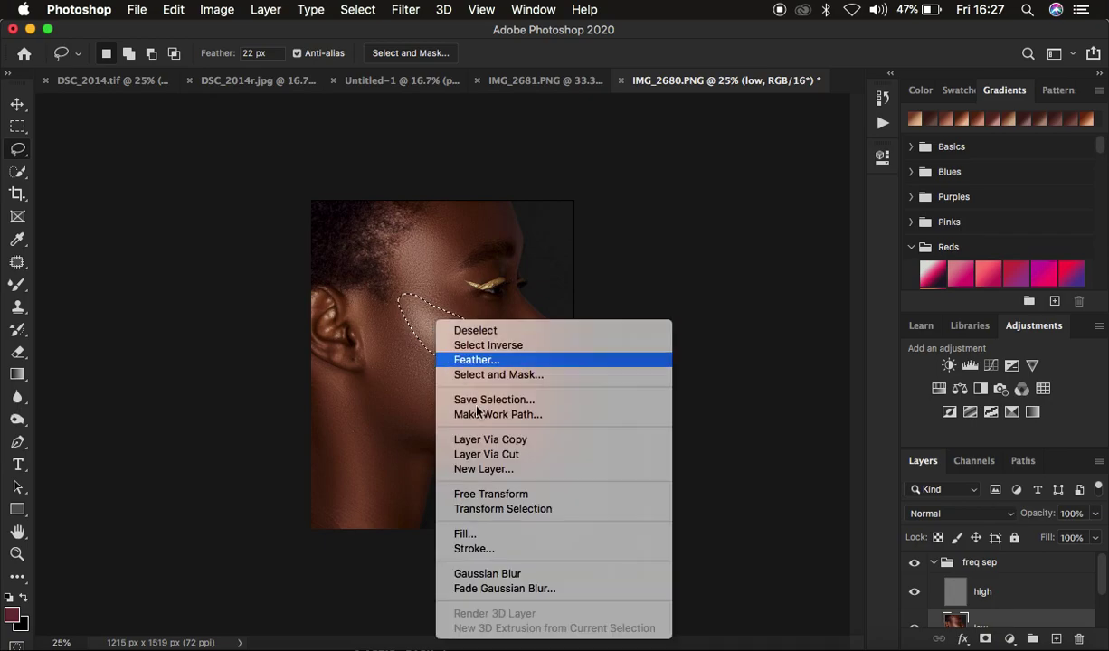
{"action": "left_click", "coordinate": [513, 562]}
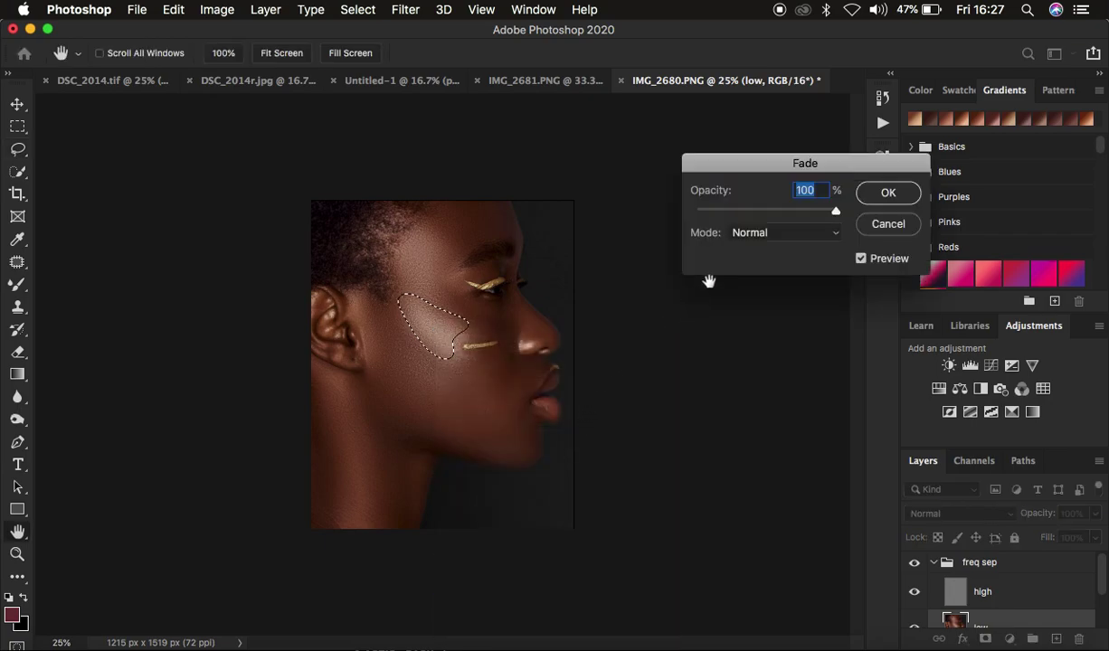
{"action": "left_click_drag", "start_coordinate": [786, 214], "coordinate": [835, 211]}
{"action": "left_click", "coordinate": [886, 194]}
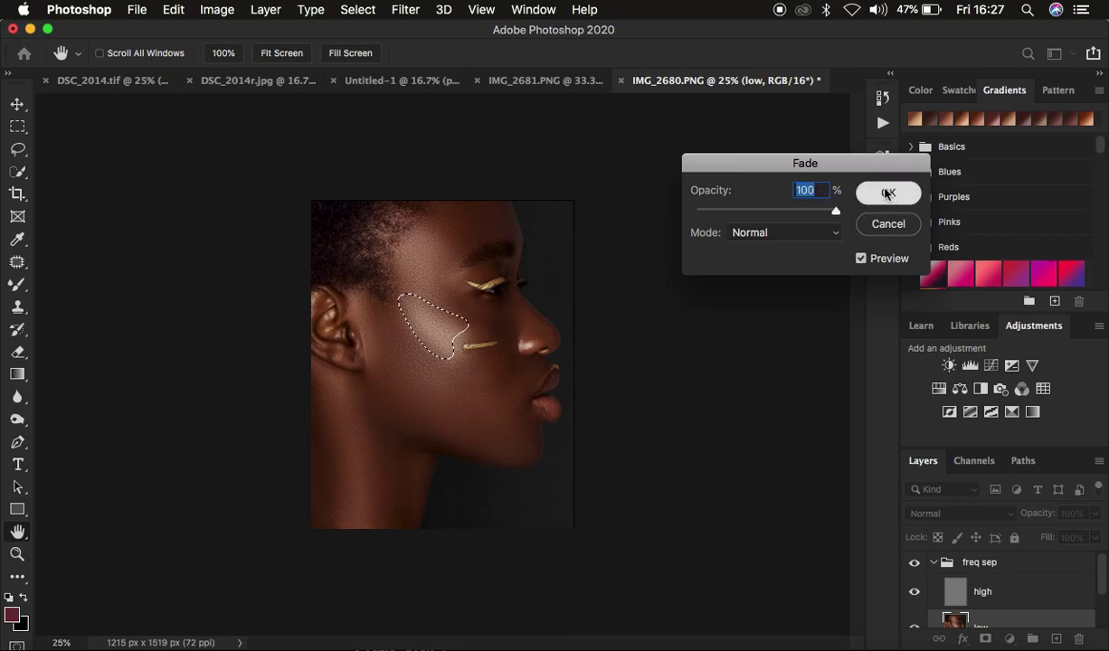
{"action": "left_click", "coordinate": [513, 237]}
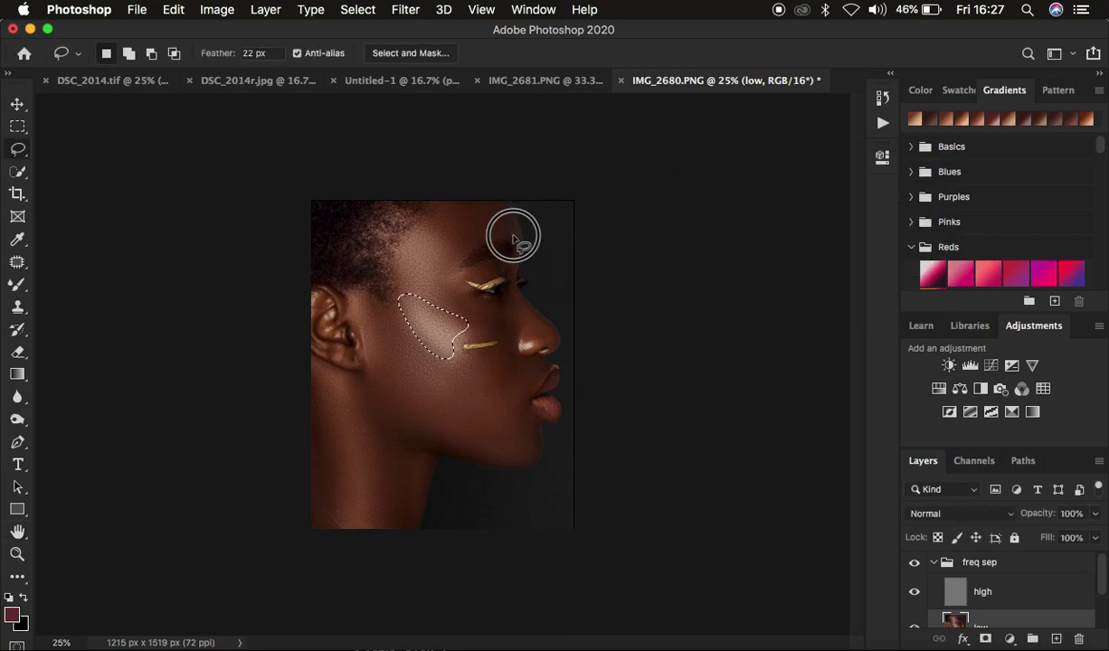
- Compare the retouched portrait with the original by repeatedly toggling the Background layer's solo visibility
{"action": "key", "text": "super+minus"}
{"action": "key", "text": "super+equal"}
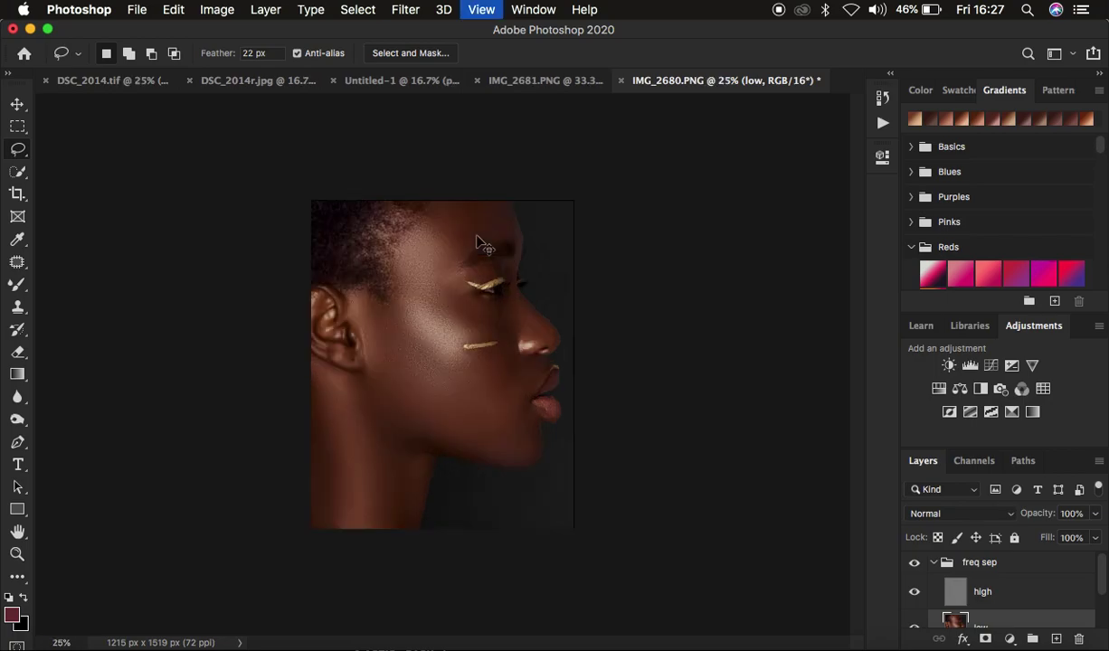
{"action": "key", "text": "super+equal"}
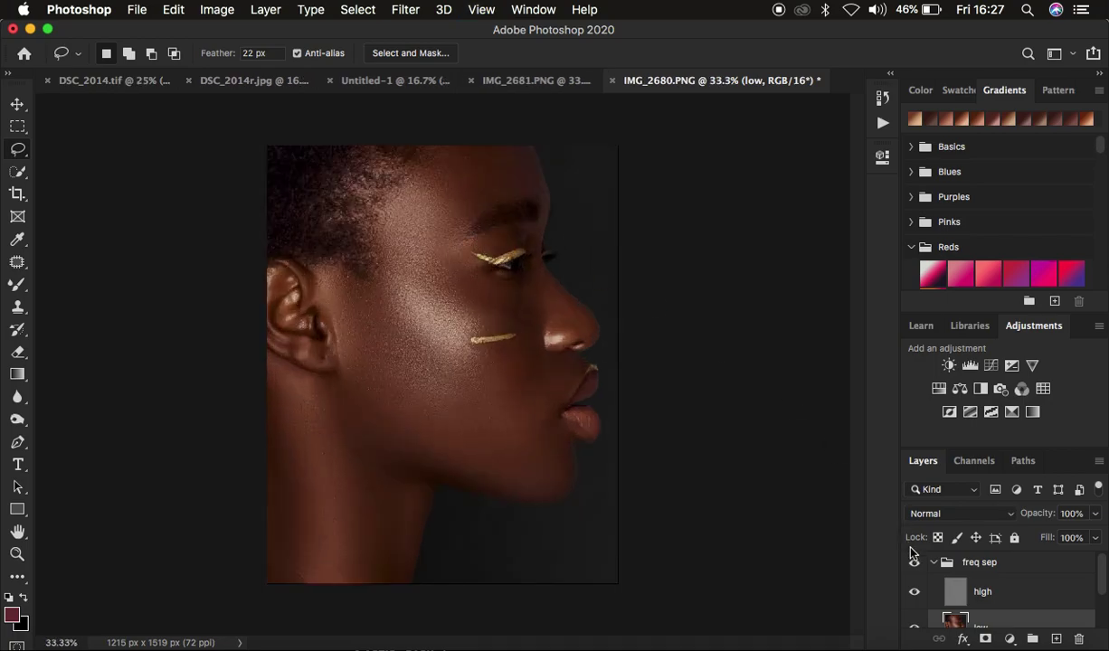
{"action": "scroll", "coordinate": [1003, 606], "scroll_direction": "down", "scroll_amount": 2}
{"action": "left_click", "coordinate": [914, 611], "text": "alt"}
{"action": "left_click", "coordinate": [914, 612], "text": "alt"}
{"action": "left_click", "coordinate": [914, 612], "text": "alt"}
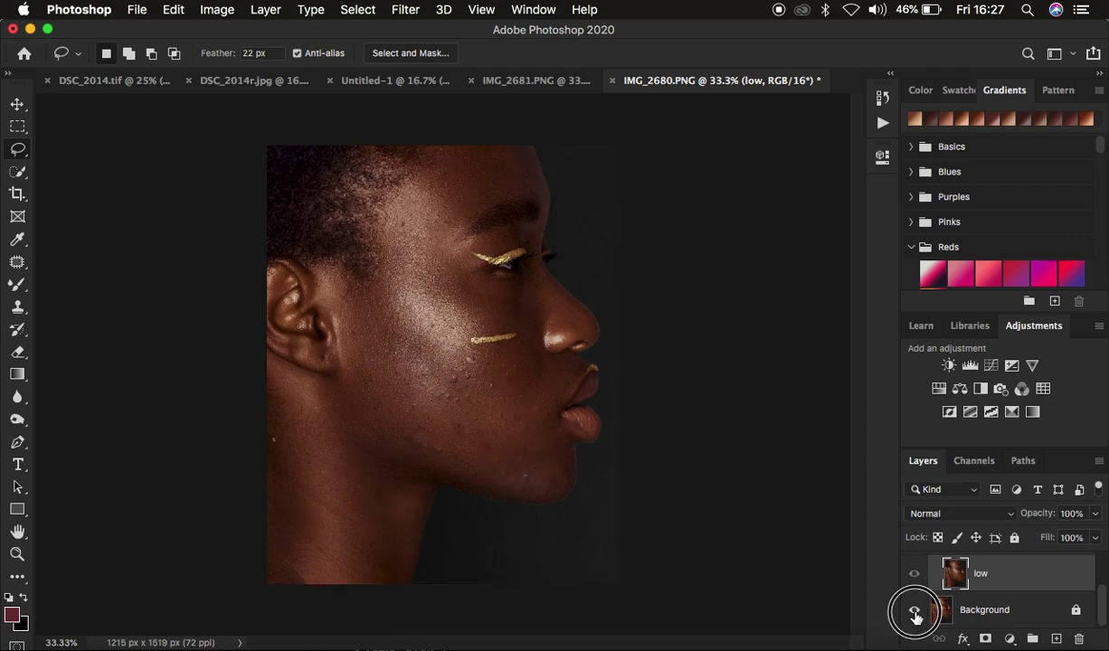
{"action": "left_click", "coordinate": [914, 611], "text": "alt"}
{"action": "left_click", "coordinate": [915, 612], "text": "alt"}
{"action": "left_click", "coordinate": [914, 611], "text": "alt"}
{"action": "left_click", "coordinate": [914, 611], "text": "alt"}
{"action": "left_click", "coordinate": [914, 611], "text": "alt"}
{"action": "left_click", "coordinate": [914, 611], "text": "alt"}
{"action": "left_click", "coordinate": [914, 611], "text": "alt"}
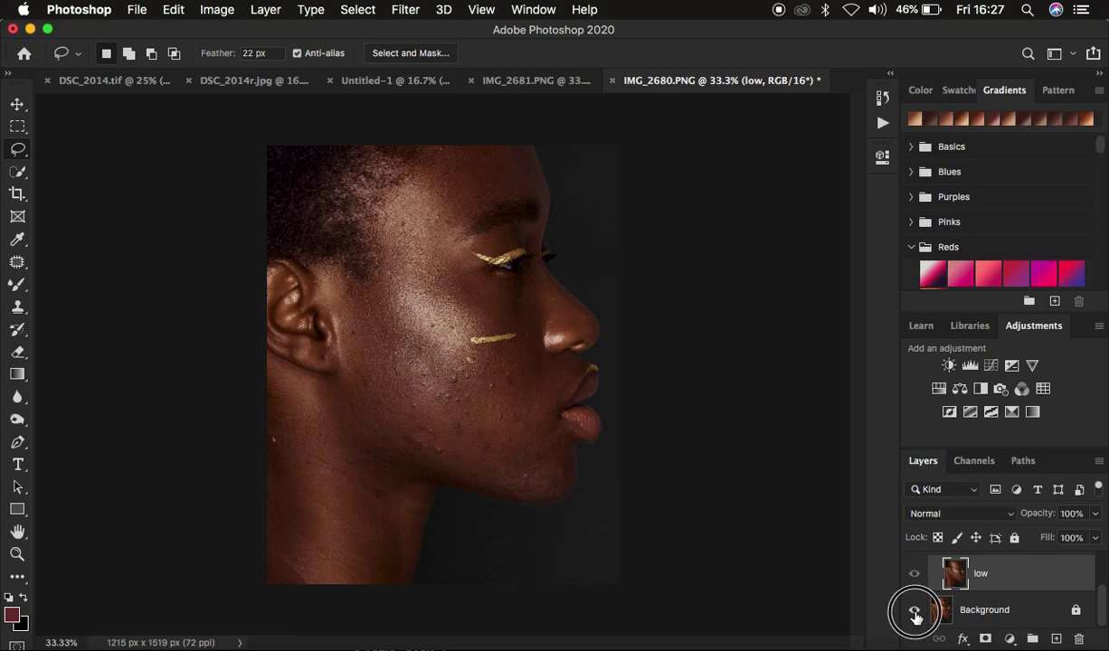